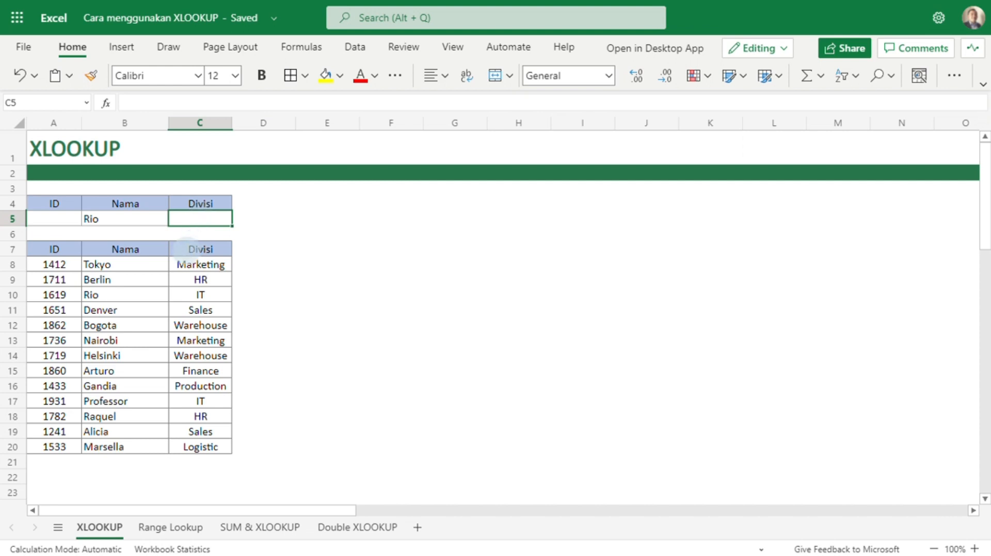
Step: Begin a VLOOKUP formula in C5 that looks up the name in B5 in the table array B8:C20
{"action": "left_click", "coordinate": [129, 220]}
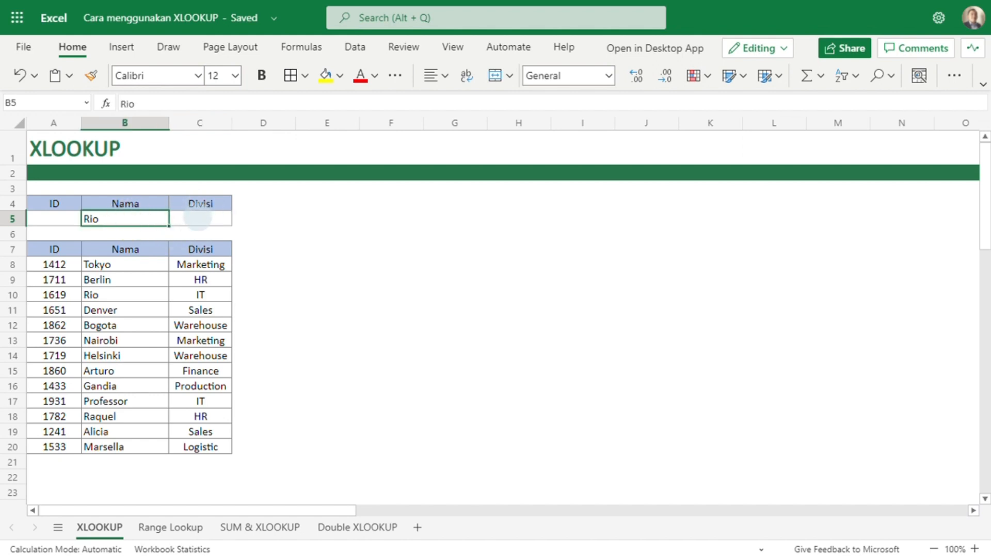
{"action": "left_click", "coordinate": [197, 219]}
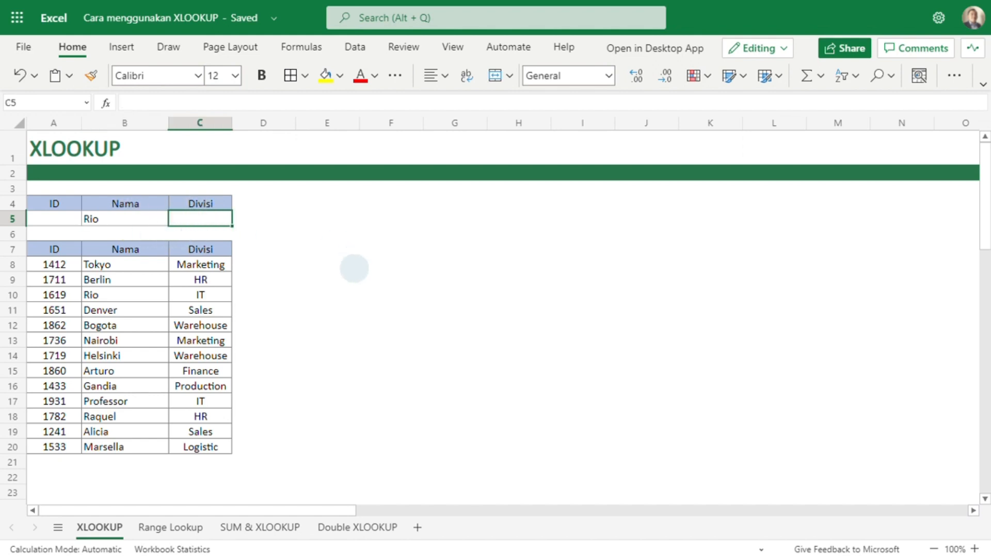
{"action": "type", "text": "="}
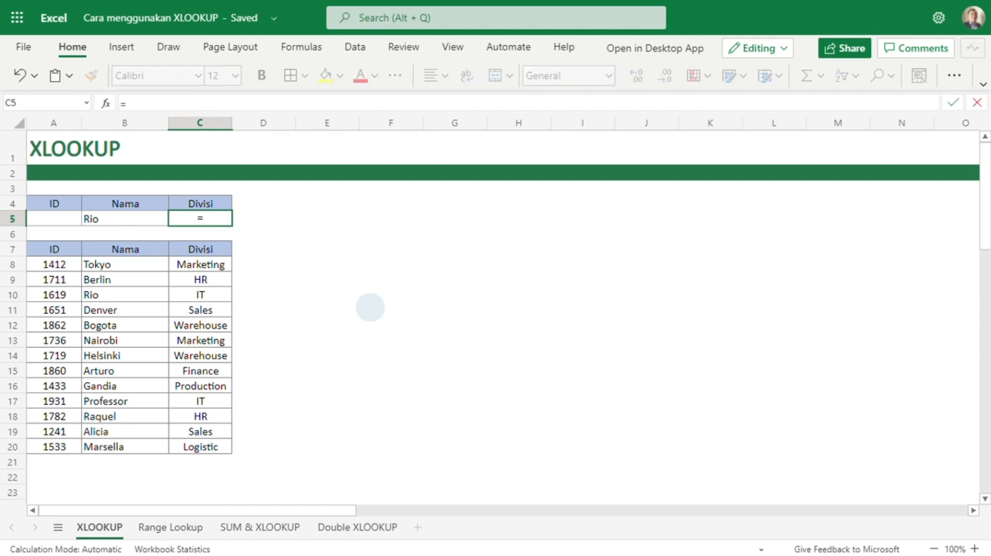
{"action": "type", "text": "vlookup("}
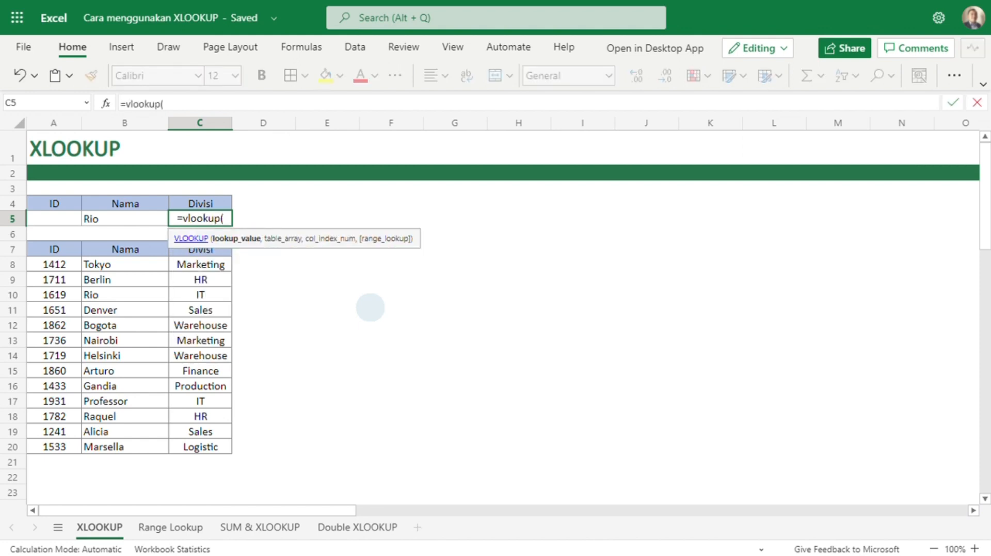
{"action": "left_click", "coordinate": [121, 219]}
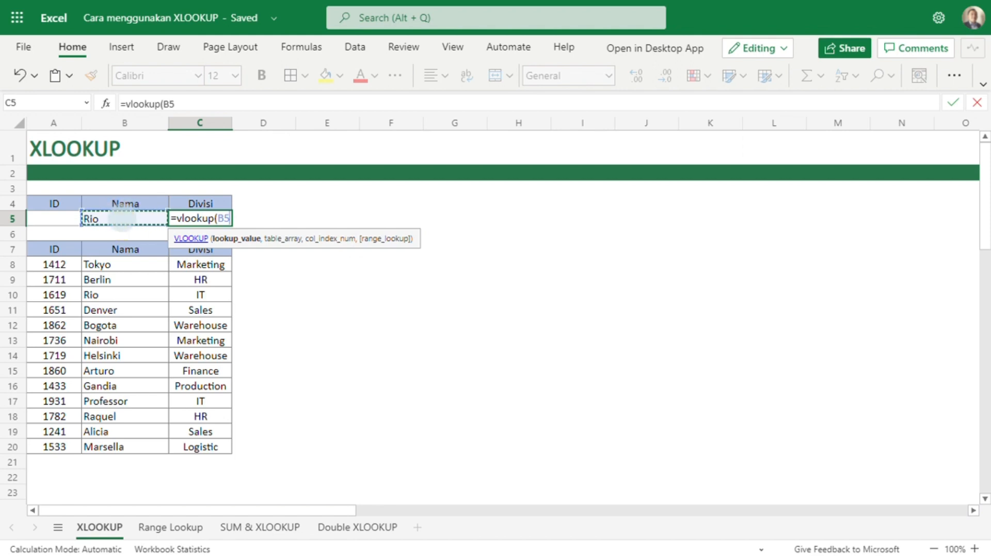
{"action": "type", "text": ","}
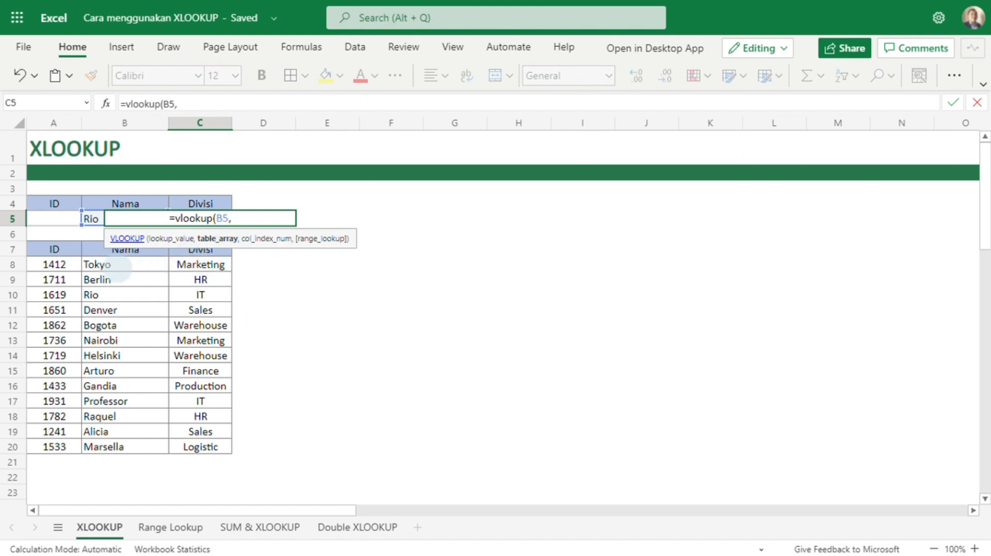
{"action": "left_click_drag", "start_coordinate": [125, 269], "coordinate": [227, 448]}
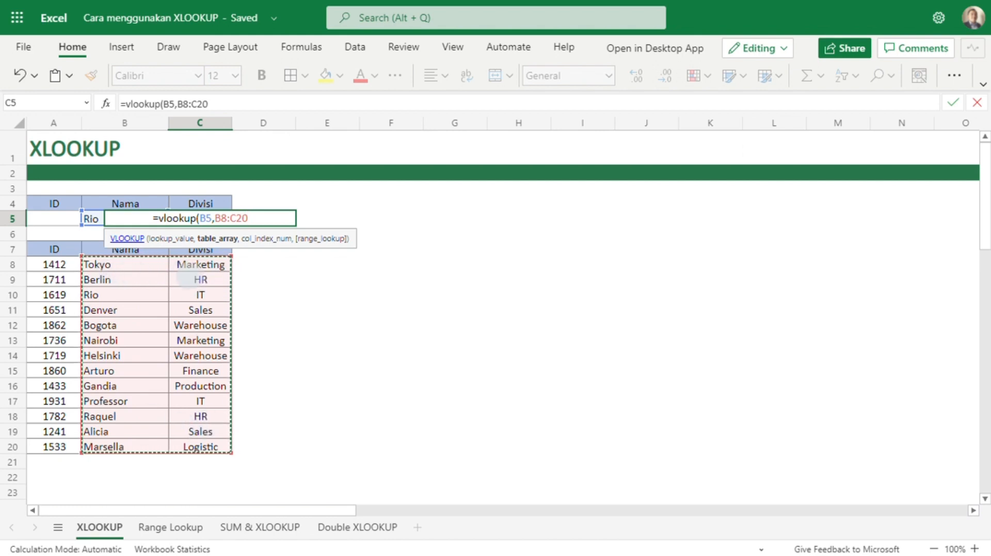
{"action": "type", "text": ","}
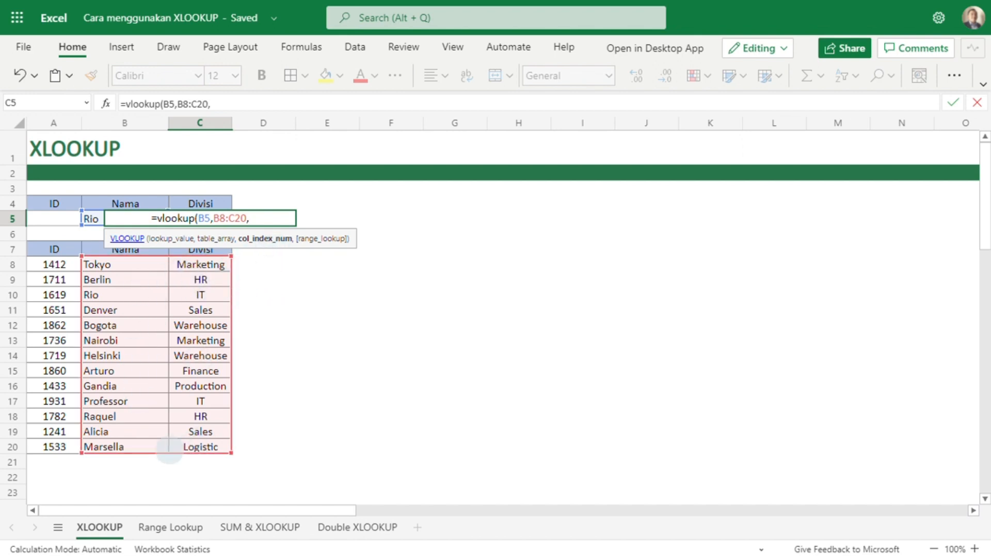
Step: Complete the VLOOKUP formula in C5 with column index 2 and range_lookup 0 for an exact match
{"action": "type", "text": "2"}
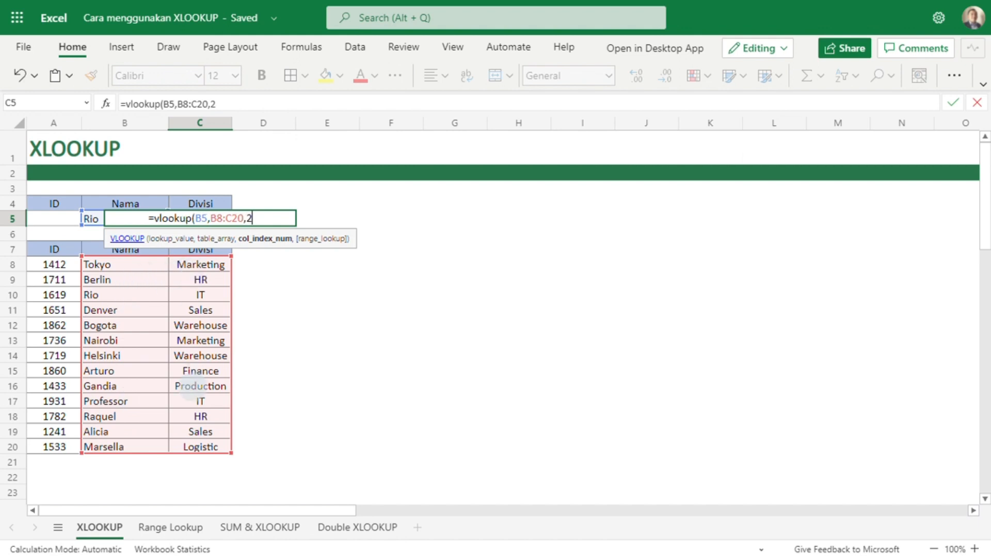
{"action": "type", "text": ","}
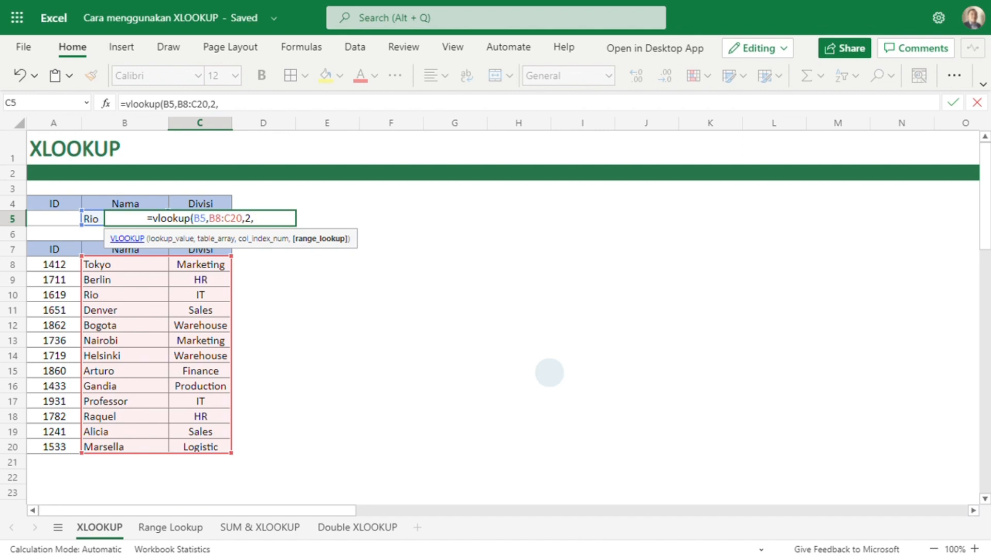
{"action": "type", "text": ")"}
{"action": "key", "text": "BackSpace"}
{"action": "type", "text": "0"}
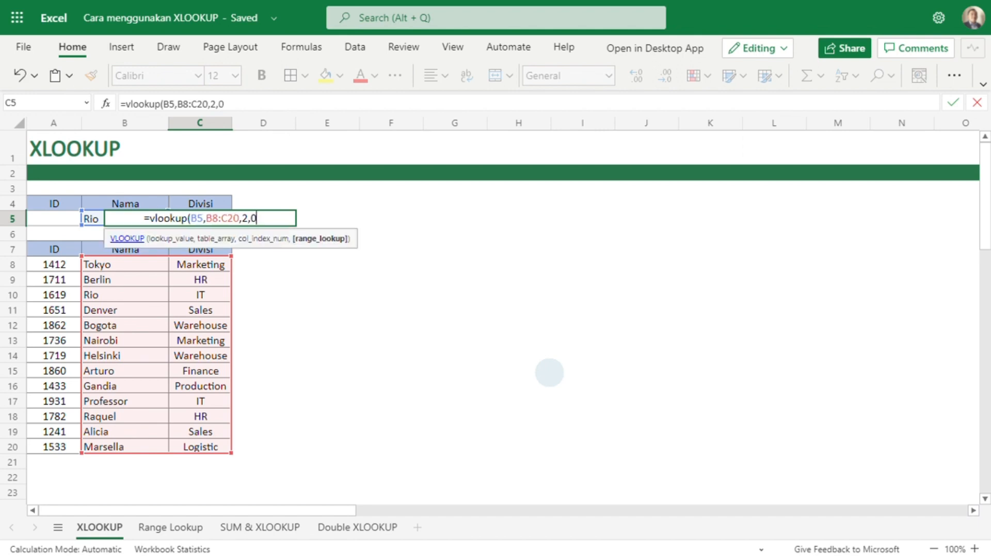
{"action": "type", "text": ")"}
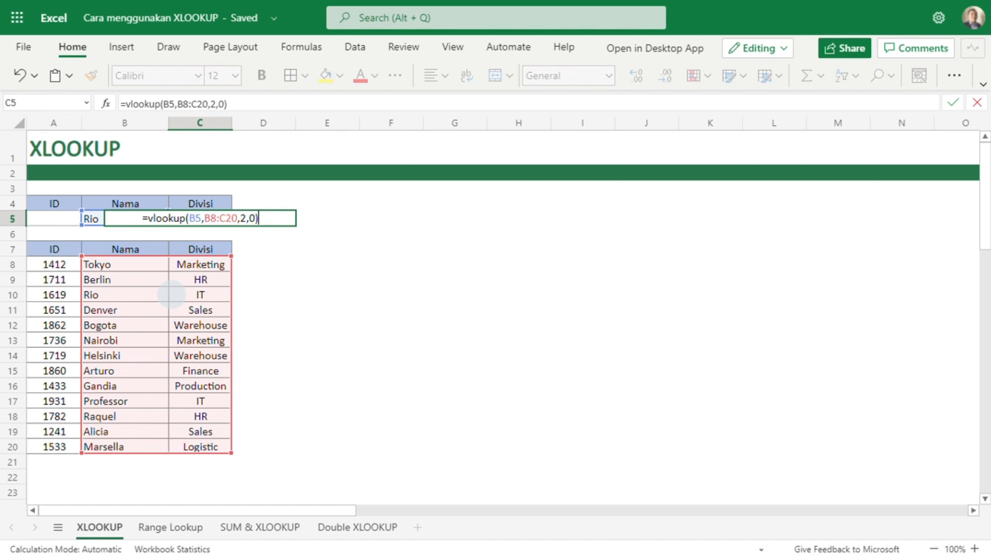
{"action": "key", "text": "Return"}
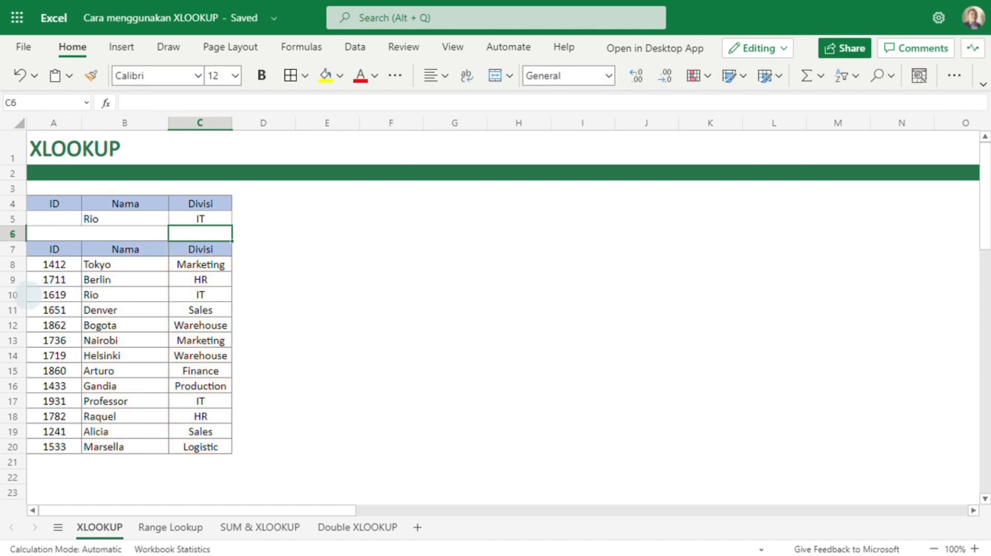
Step: Replace the division formula in C5 with =XLOOKUP(B5,B8:B20,C8:C20)
{"action": "left_click", "coordinate": [21, 294]}
{"action": "left_click", "coordinate": [197, 217]}
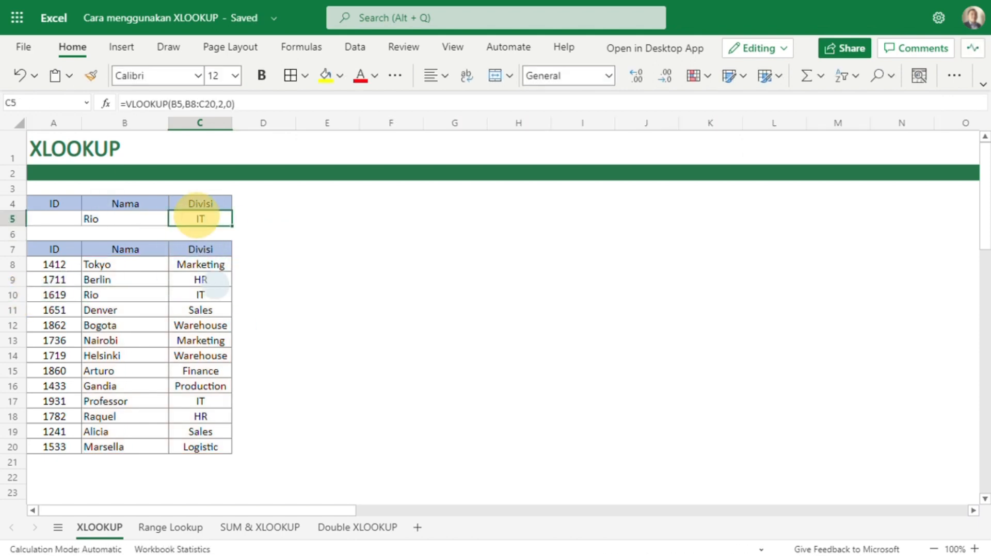
{"action": "type", "text": "=xlook"}
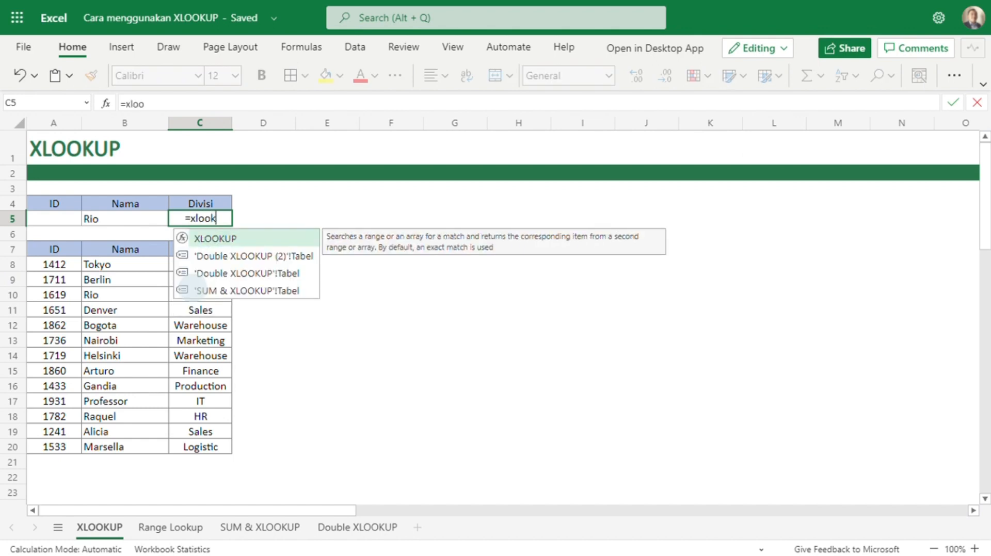
{"action": "type", "text": "up("}
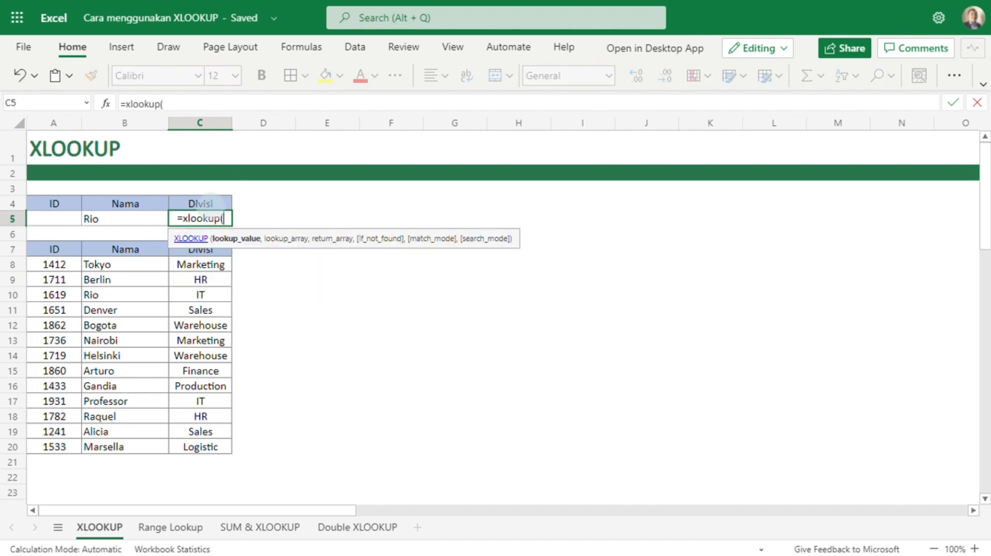
{"action": "left_click", "coordinate": [116, 219]}
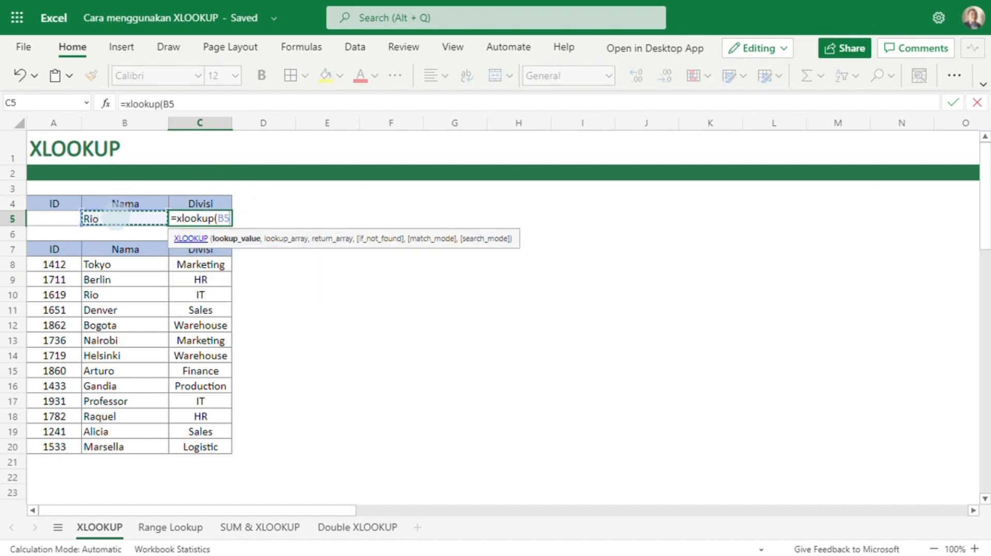
{"action": "type", "text": ","}
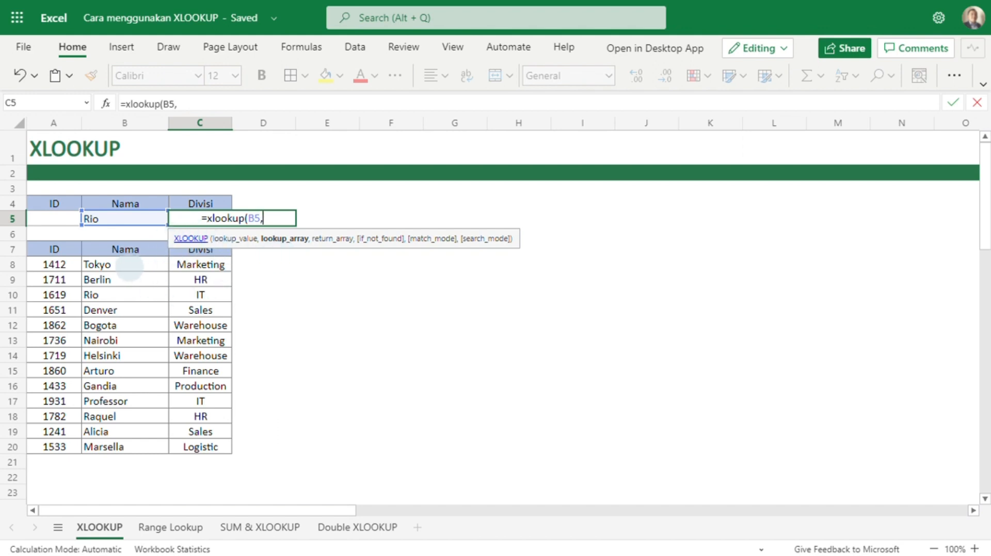
{"action": "left_click_drag", "start_coordinate": [129, 267], "coordinate": [129, 443]}
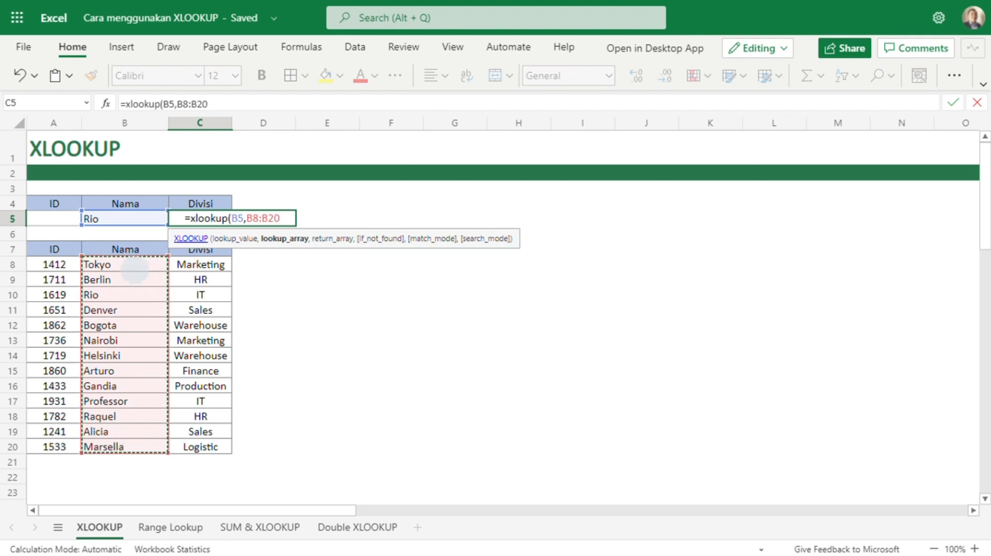
{"action": "type", "text": ","}
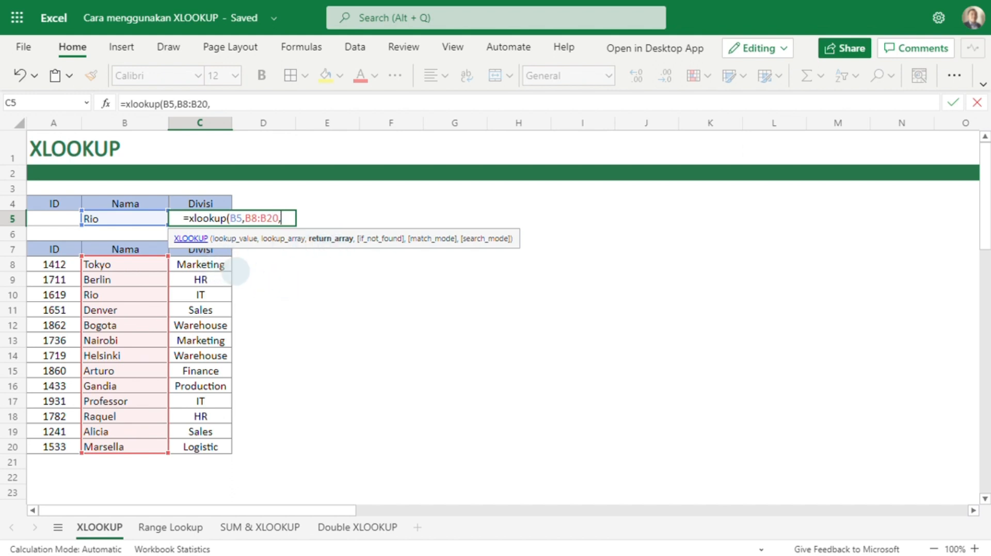
{"action": "left_click", "coordinate": [201, 265]}
{"action": "left_click_drag", "start_coordinate": [201, 264], "coordinate": [200, 370]}
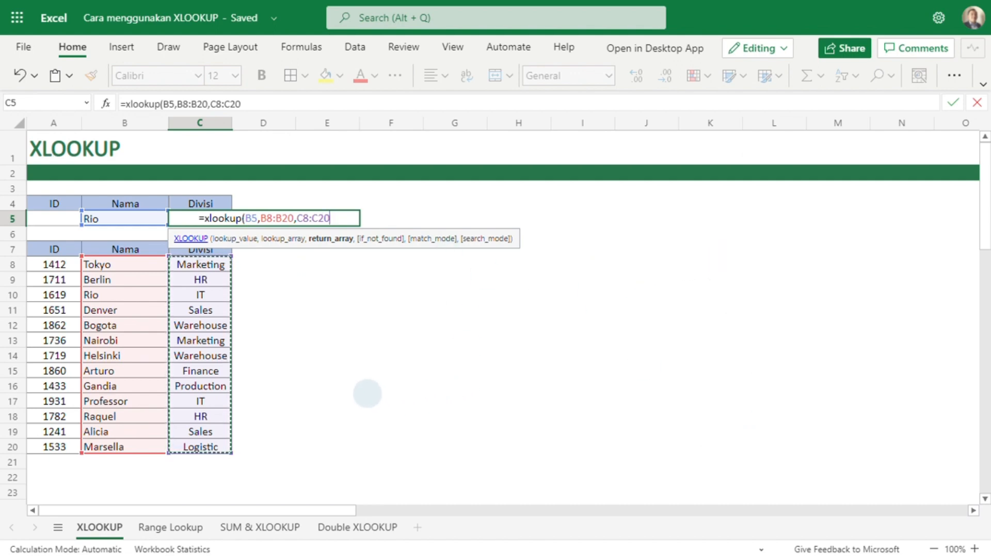
{"action": "type", "text": ")"}
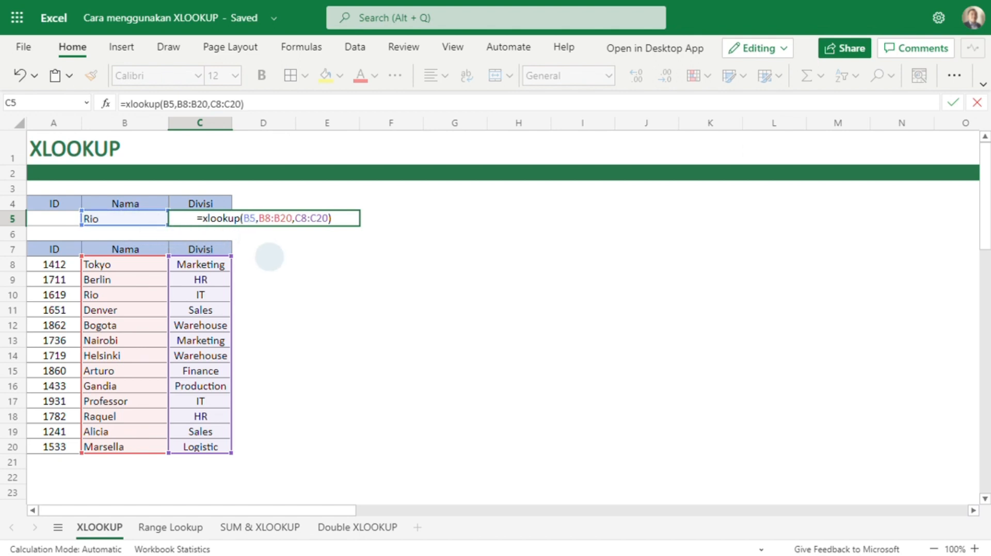
{"action": "key", "text": "Return"}
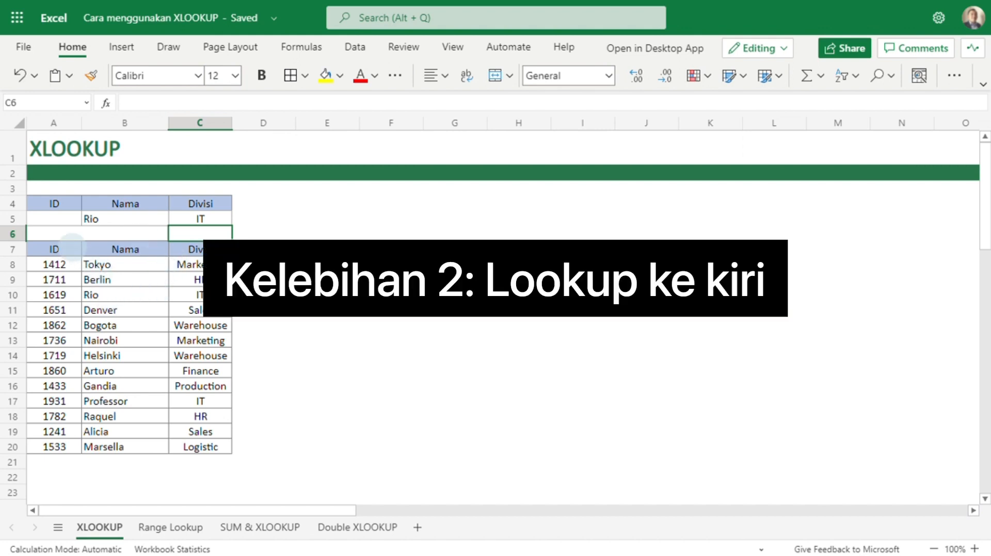
Step: Try to look up the ID in A5 with the formula =VLOOKUP(B5,A8:B20,1,0)
{"action": "left_click", "coordinate": [52, 217]}
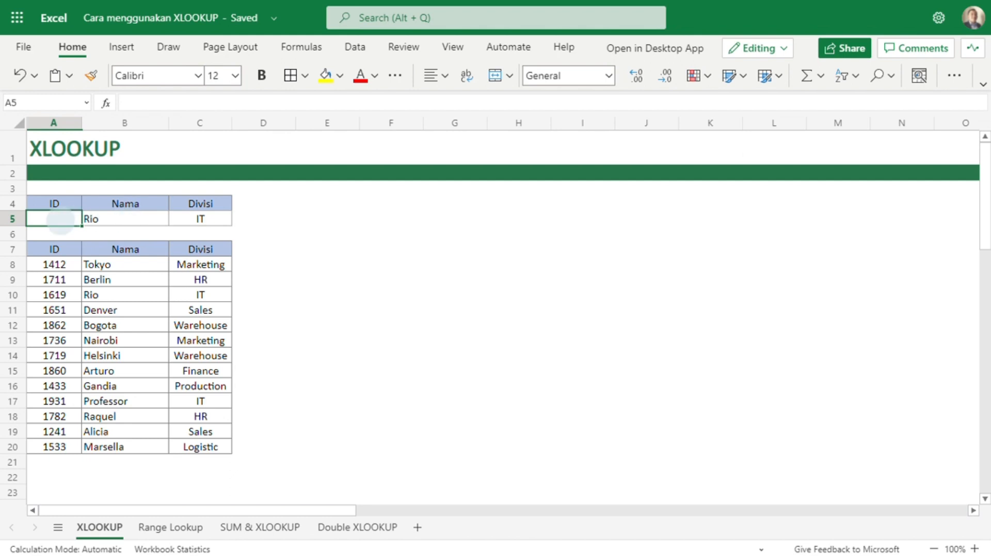
{"action": "type", "text": "=vlooku"}
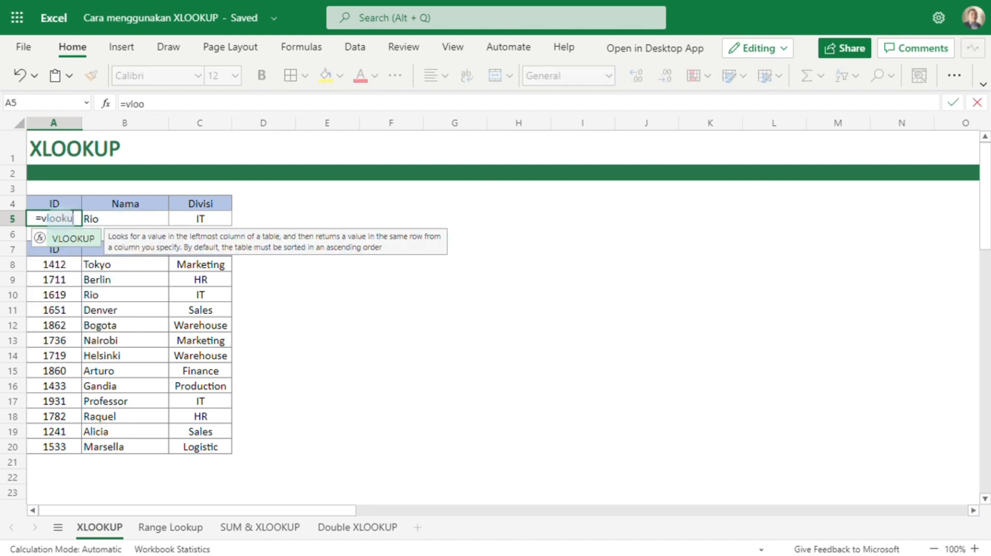
{"action": "type", "text": "p("}
{"action": "left_click", "coordinate": [107, 220]}
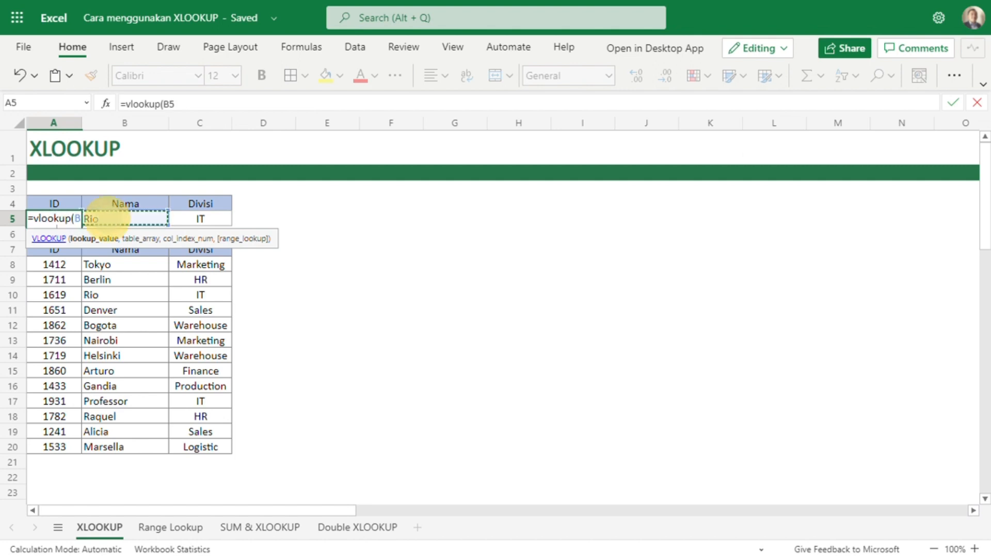
{"action": "type", "text": ","}
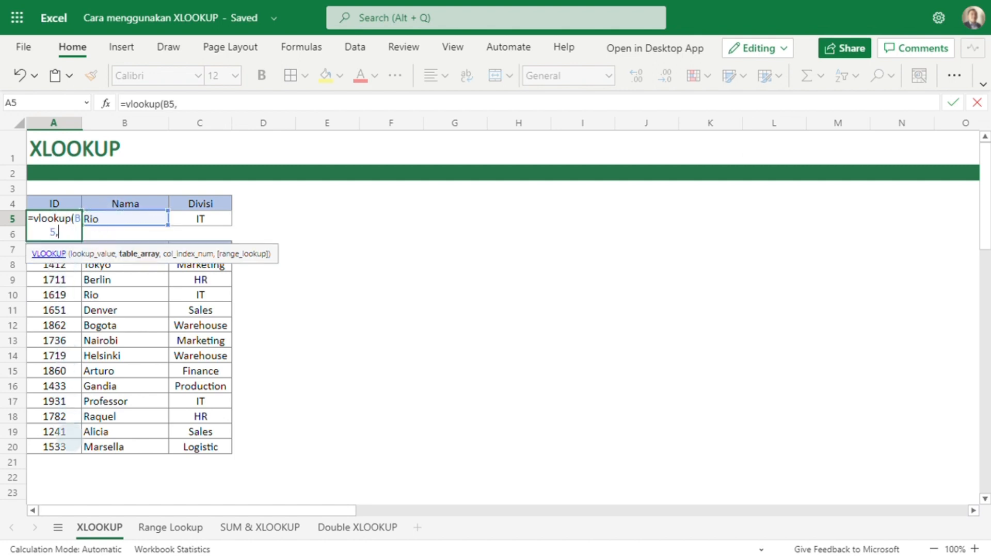
{"action": "left_click_drag", "start_coordinate": [103, 447], "coordinate": [53, 268]}
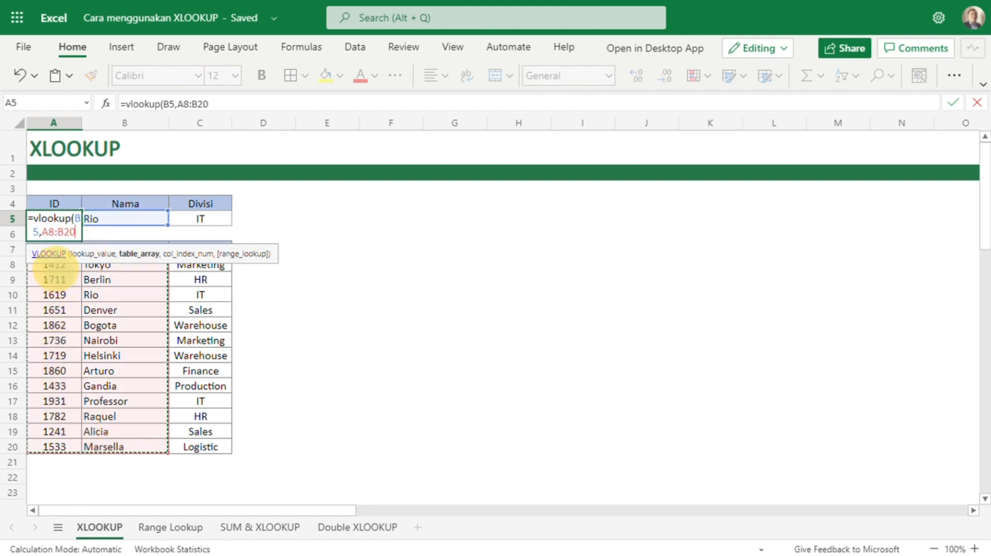
{"action": "type", "text": ",1"}
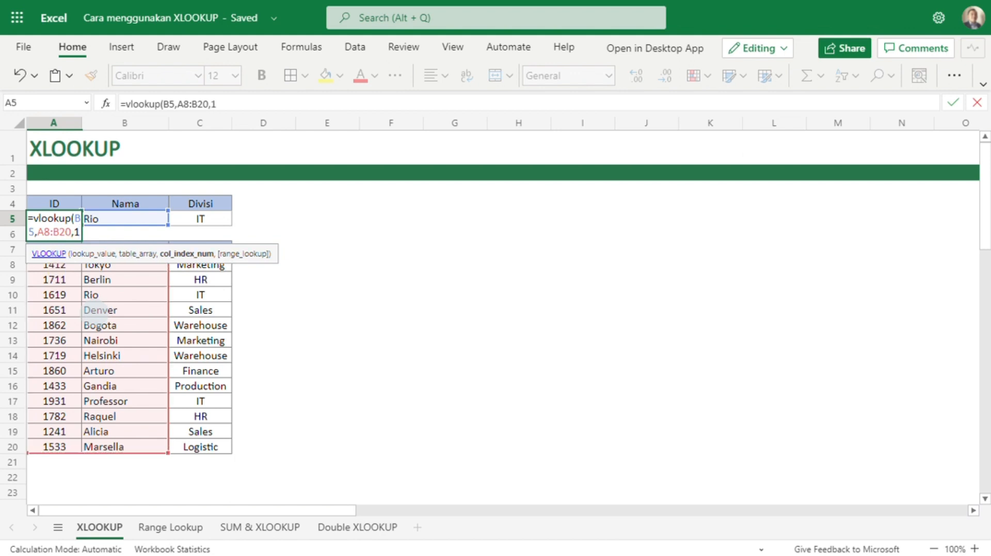
{"action": "type", "text": ",0"}
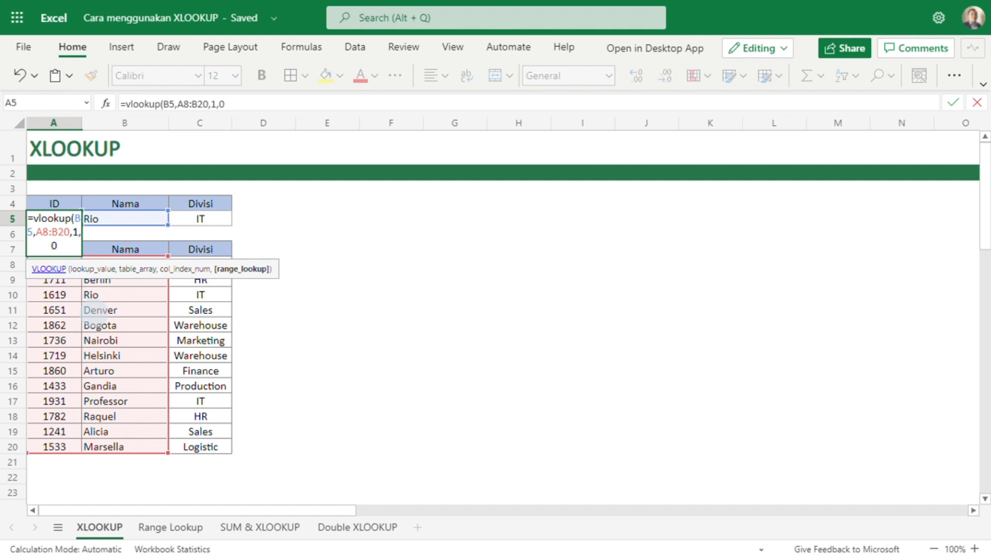
{"action": "type", "text": ")"}
{"action": "key", "text": "Return"}
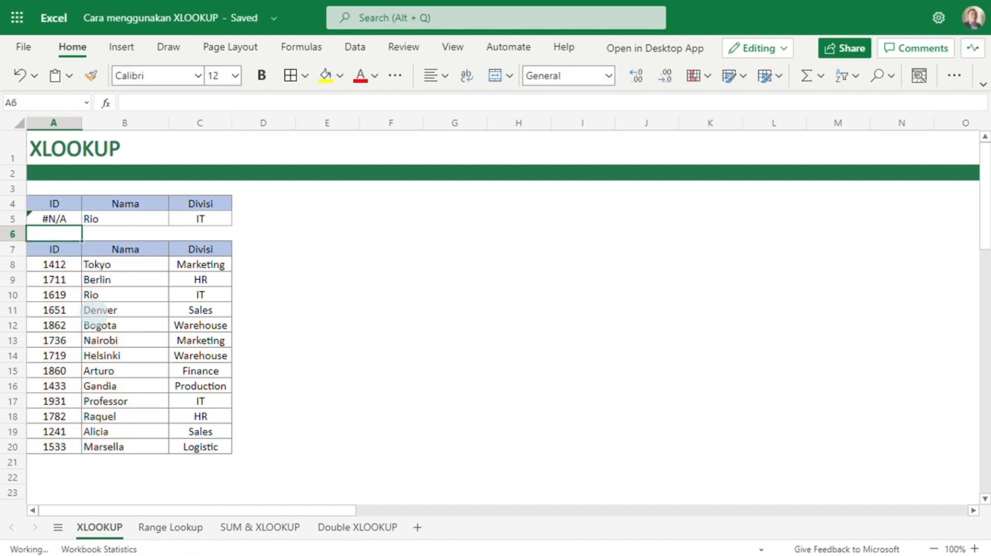
Step: Look up the ID in A5 with the formula =XLOOKUP(B5,B8:B20,A8:A20)
{"action": "left_click", "coordinate": [58, 219]}
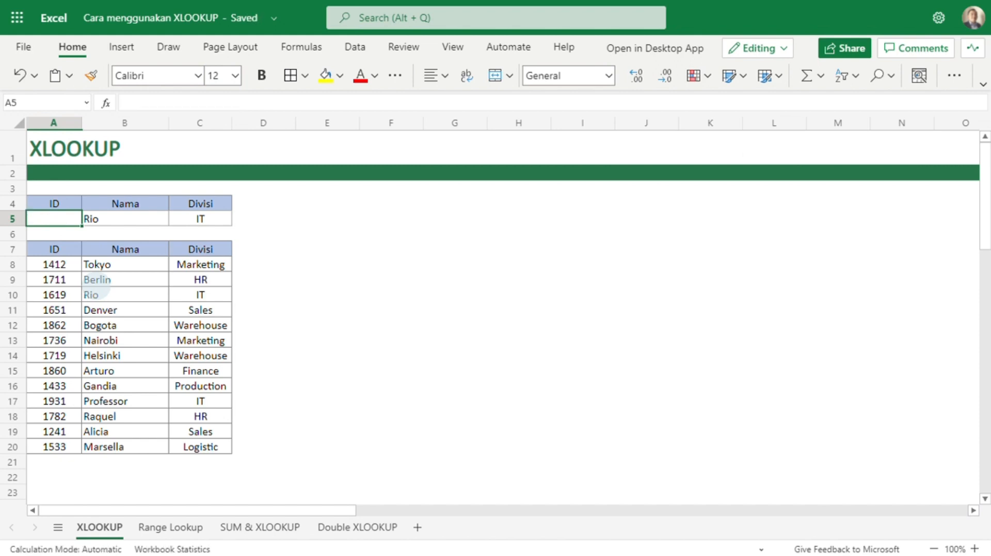
{"action": "type", "text": "=xlookup("}
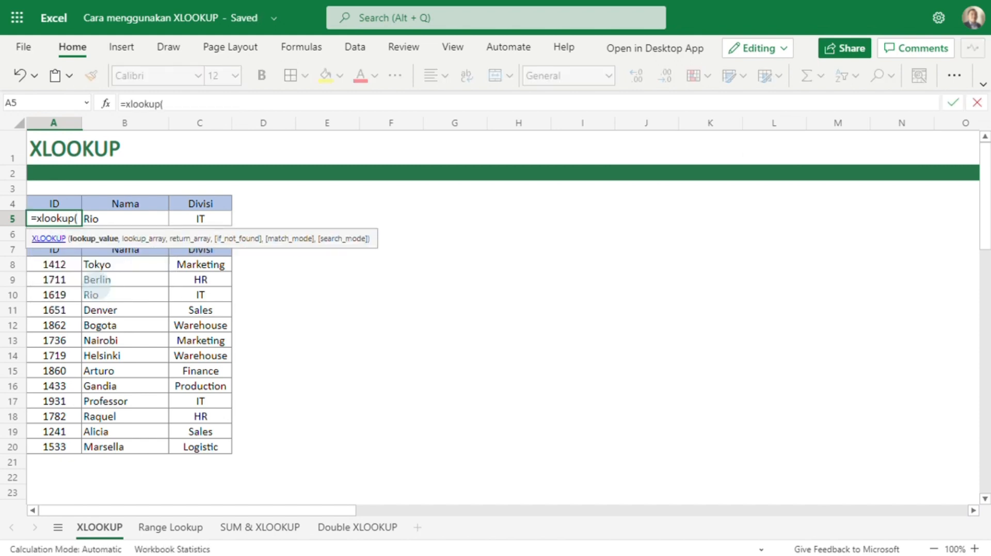
{"action": "left_click", "coordinate": [116, 218]}
{"action": "type", "text": ","}
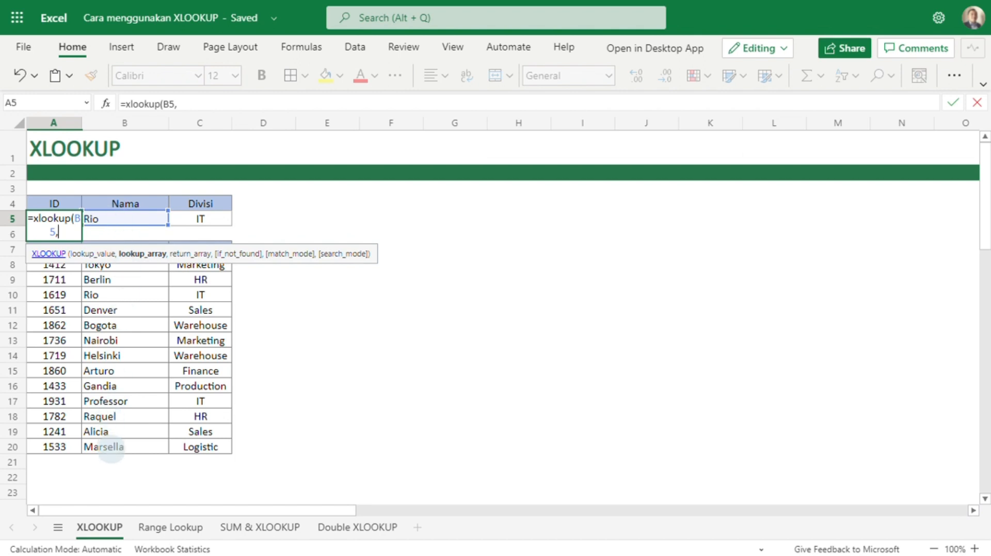
{"action": "left_click_drag", "start_coordinate": [111, 448], "coordinate": [154, 261]}
{"action": "type", "text": ","}
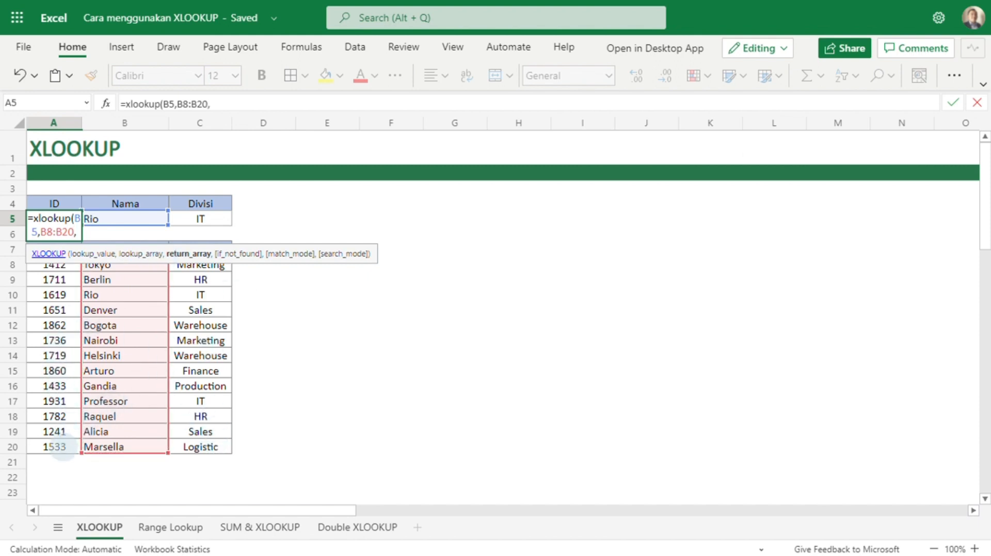
{"action": "left_click_drag", "start_coordinate": [62, 447], "coordinate": [77, 242]}
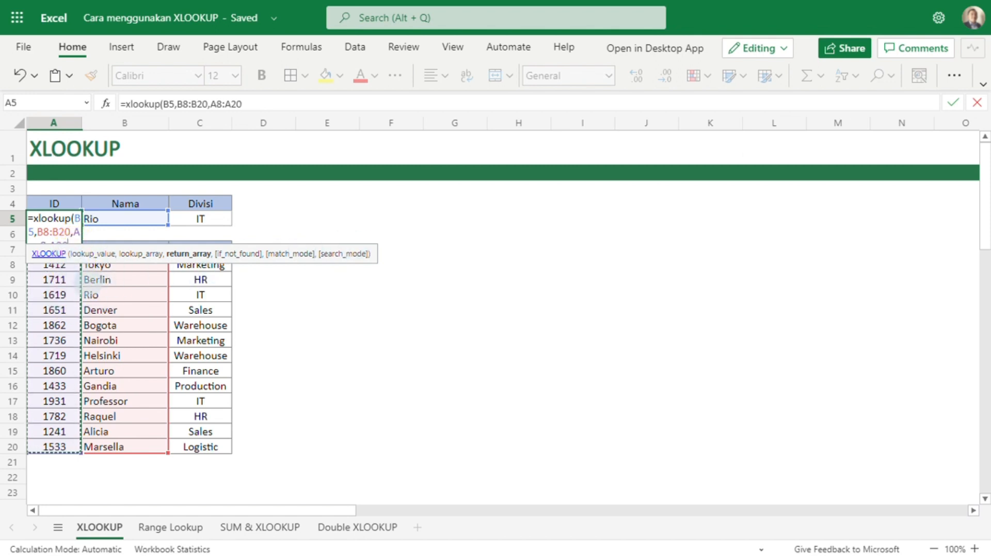
{"action": "type", "text": ")"}
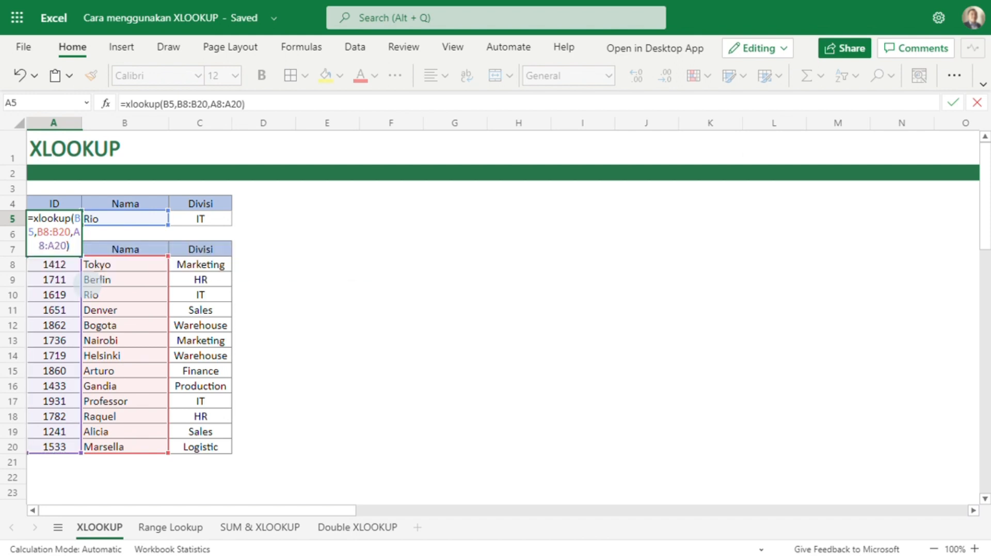
{"action": "key", "text": "Return"}
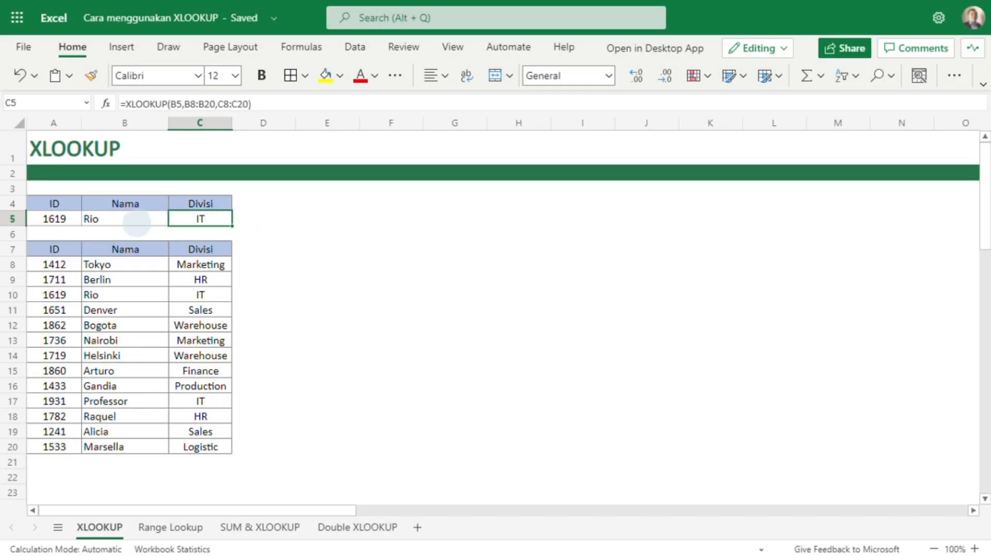
Step: Replace the lookup name in B5 with a name that is absent from the employee table
{"action": "left_click", "coordinate": [135, 219]}
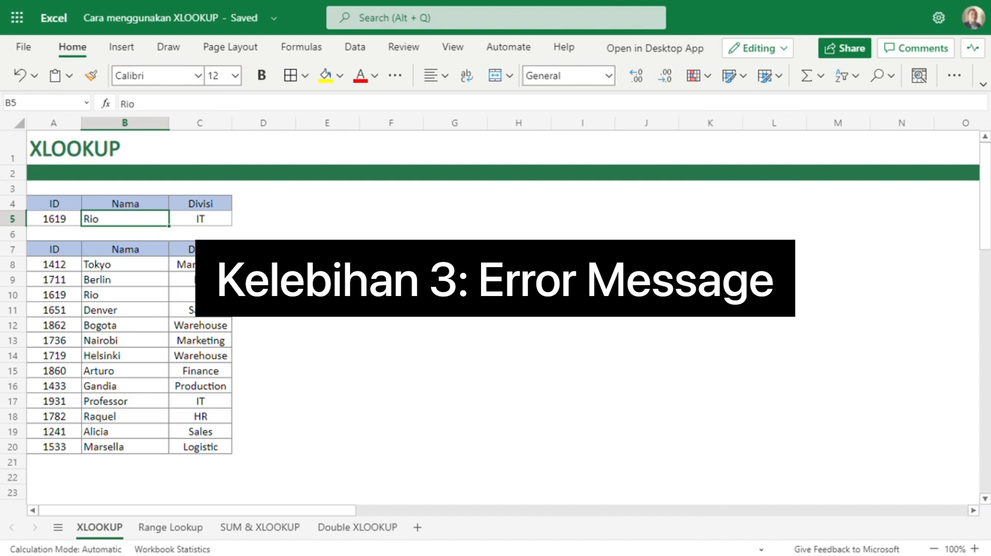
{"action": "type", "text": "Pale"}
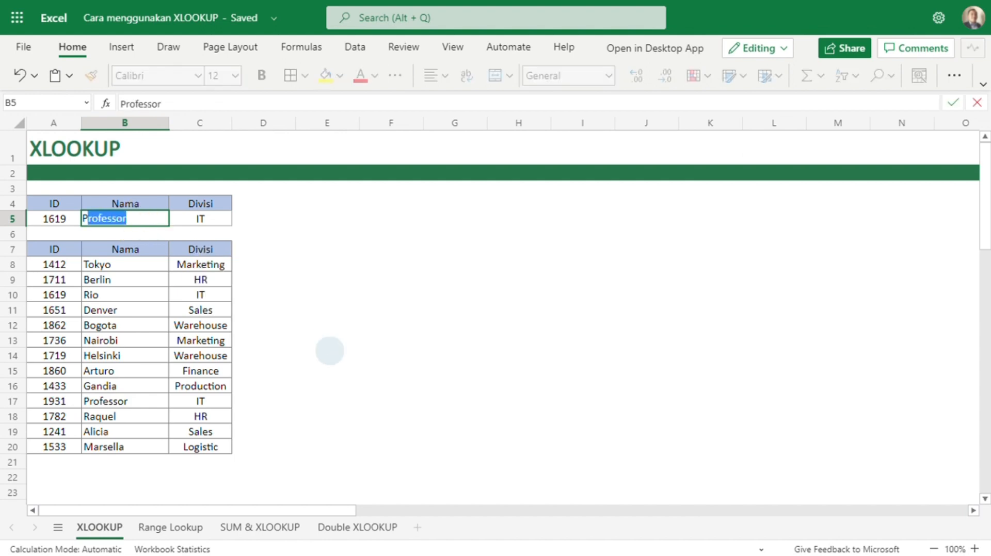
{"action": "type", "text": "rmo"}
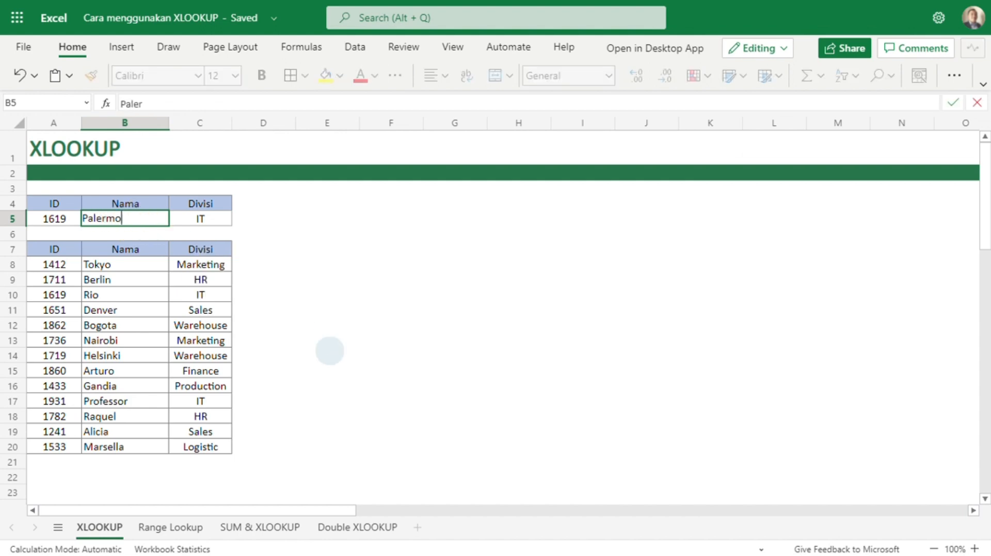
{"action": "key", "text": "Return"}
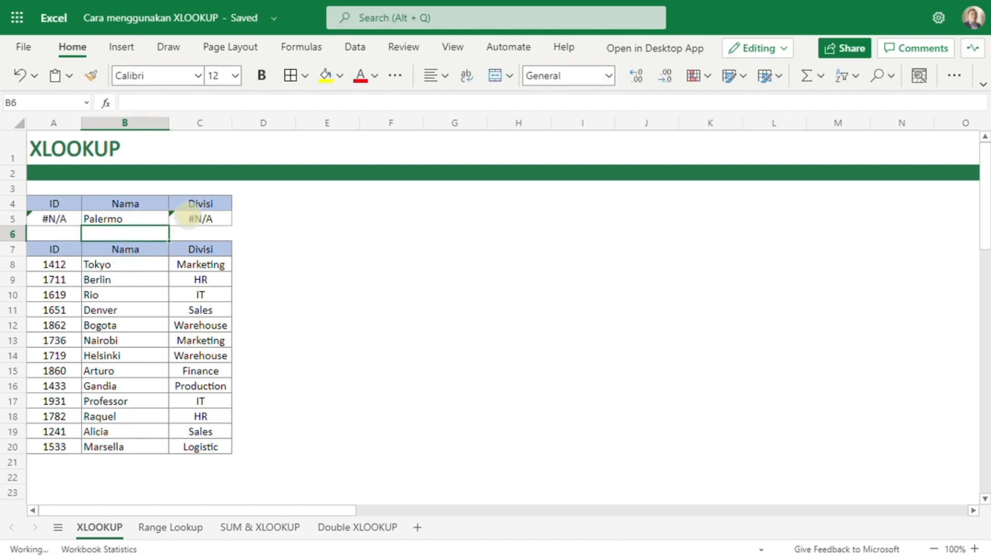
Step: Wrap the division formula in C5 in IFERROR with the fallback text "Tidak Ada"
{"action": "left_click", "coordinate": [192, 219]}
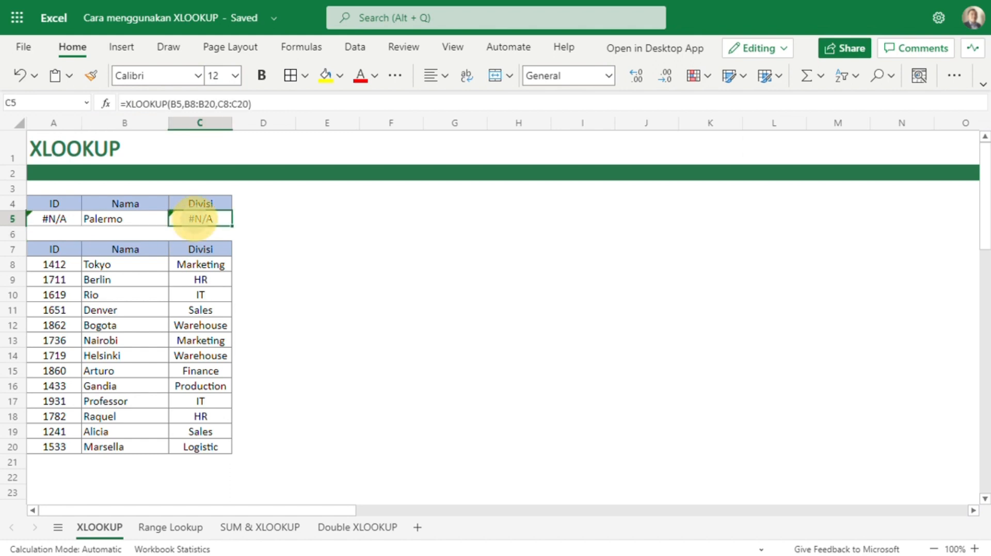
{"action": "left_click", "coordinate": [124, 104]}
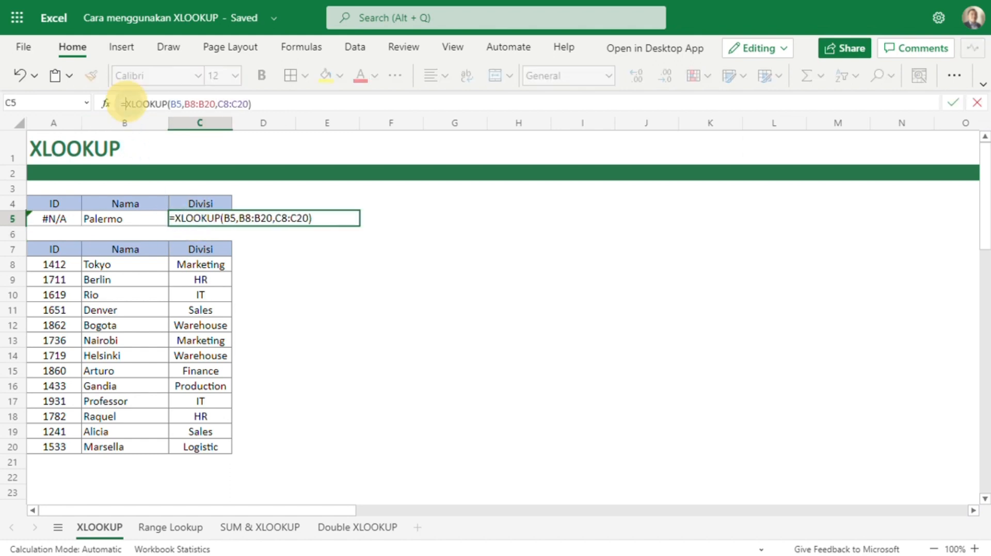
{"action": "type", "text": "iferror("}
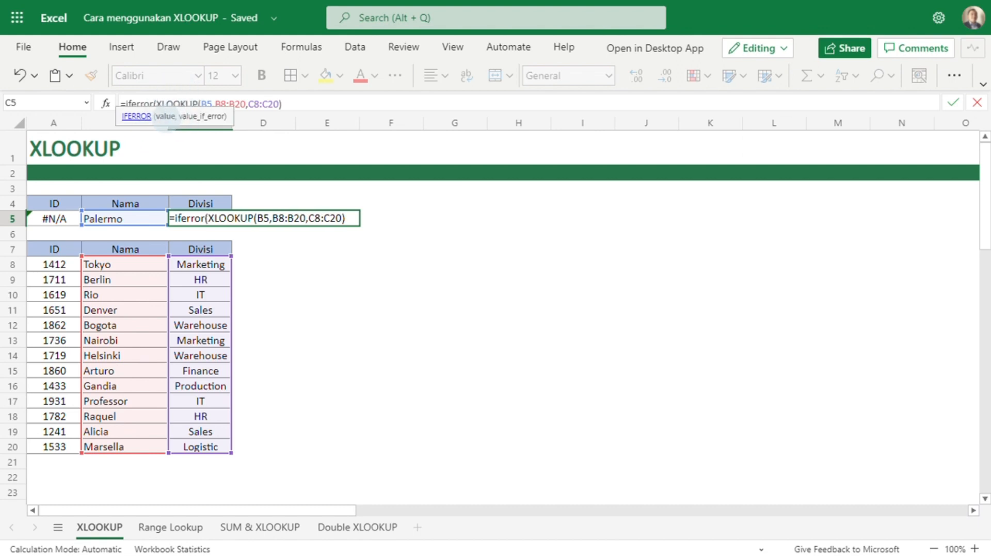
{"action": "left_click", "coordinate": [292, 105]}
{"action": "type", "text": ","}
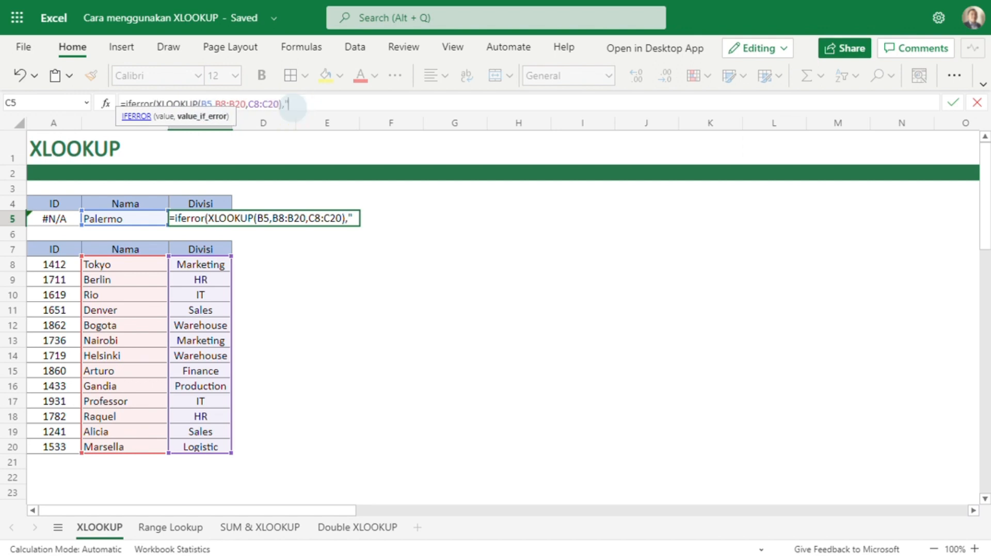
{"action": "type", "text": "\"Tidak "}
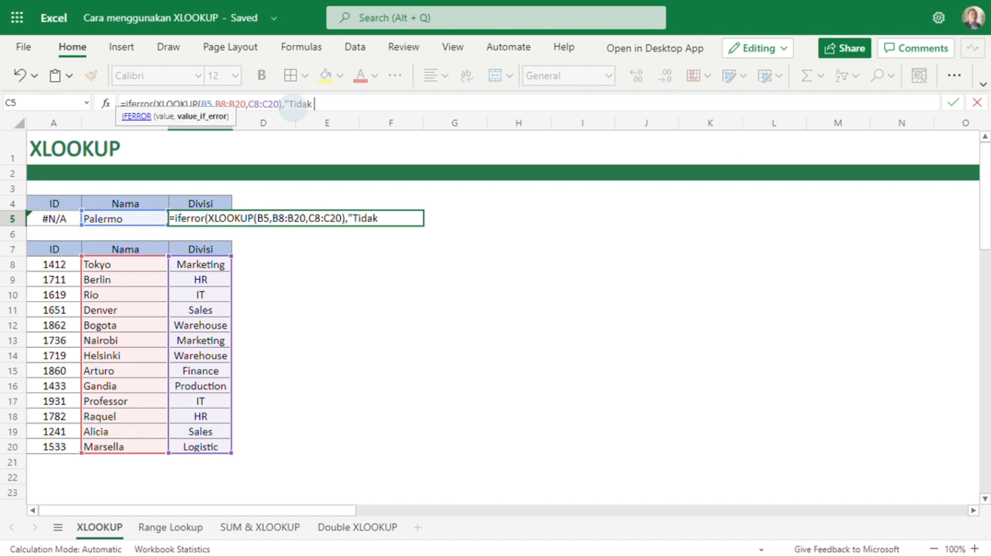
{"action": "type", "text": "Ada\")"}
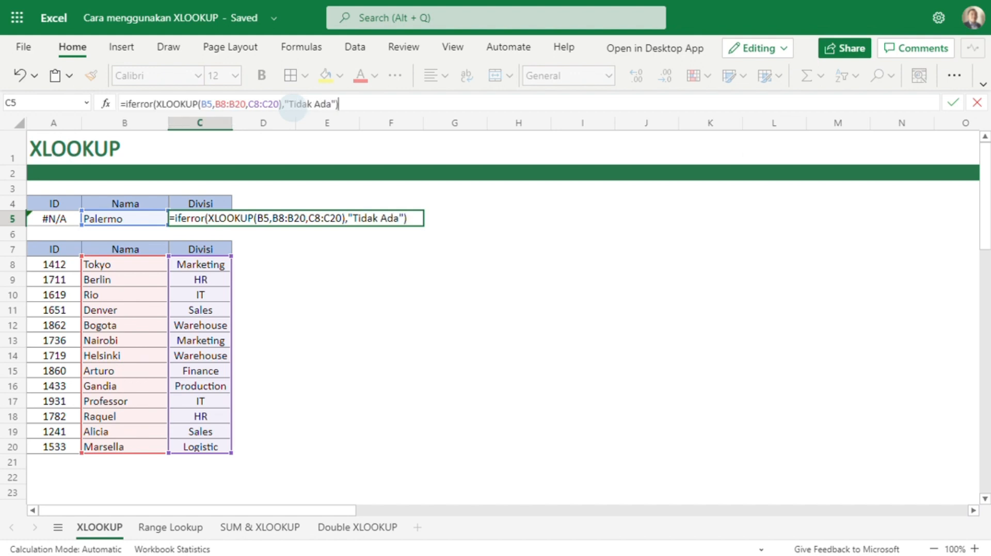
{"action": "key", "text": "Return"}
{"action": "key", "text": "Up"}
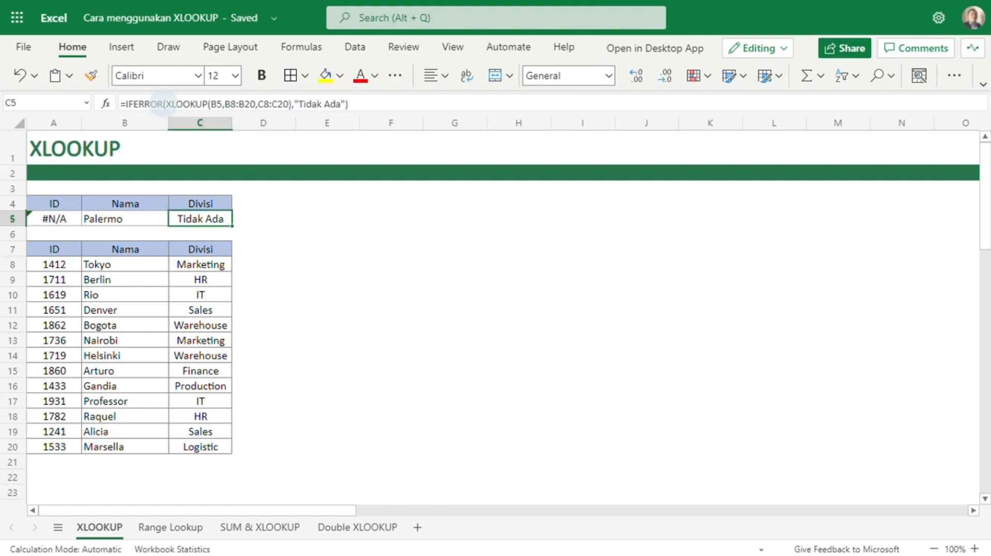
Step: Strip the IFERROR wrapper and its fallback text from the C5 formula, leaving XLOOKUP open after the return array C8:C20
{"action": "left_click", "coordinate": [163, 104]}
{"action": "key", "text": "BackSpace"}
{"action": "key", "text": "BackSpace"}
{"action": "key", "text": "BackSpace"}
{"action": "key", "text": "BackSpace"}
{"action": "key", "text": "BackSpace"}
{"action": "key", "text": "BackSpace"}
{"action": "key", "text": "BackSpace"}
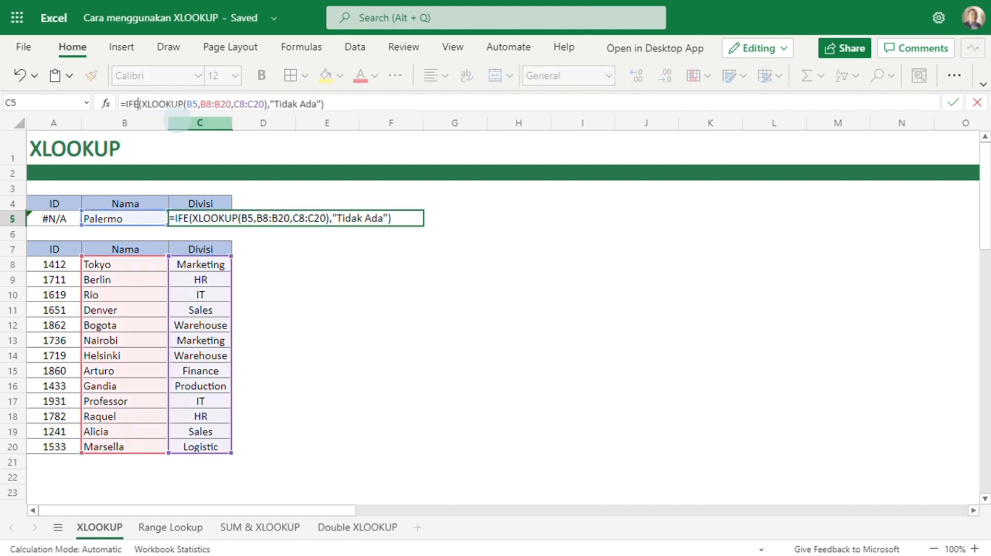
{"action": "key", "text": "Delete"}
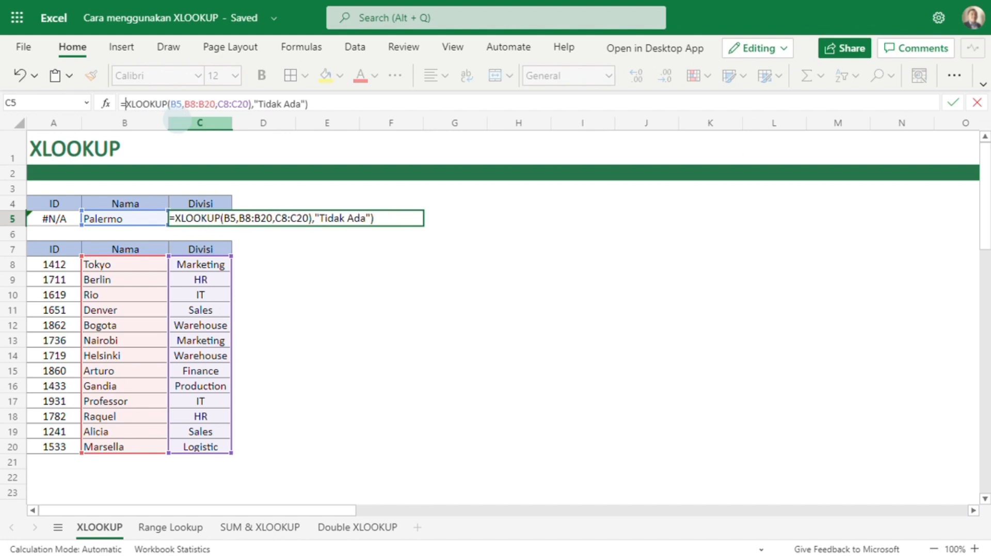
{"action": "key", "text": "BackSpace"}
{"action": "key", "text": "BackSpace"}
{"action": "key", "text": "BackSpace"}
{"action": "key", "text": "BackSpace"}
{"action": "key", "text": "BackSpace"}
{"action": "key", "text": "BackSpace"}
{"action": "key", "text": "BackSpace"}
{"action": "key", "text": "BackSpace"}
{"action": "key", "text": "BackSpace"}
{"action": "key", "text": "BackSpace"}
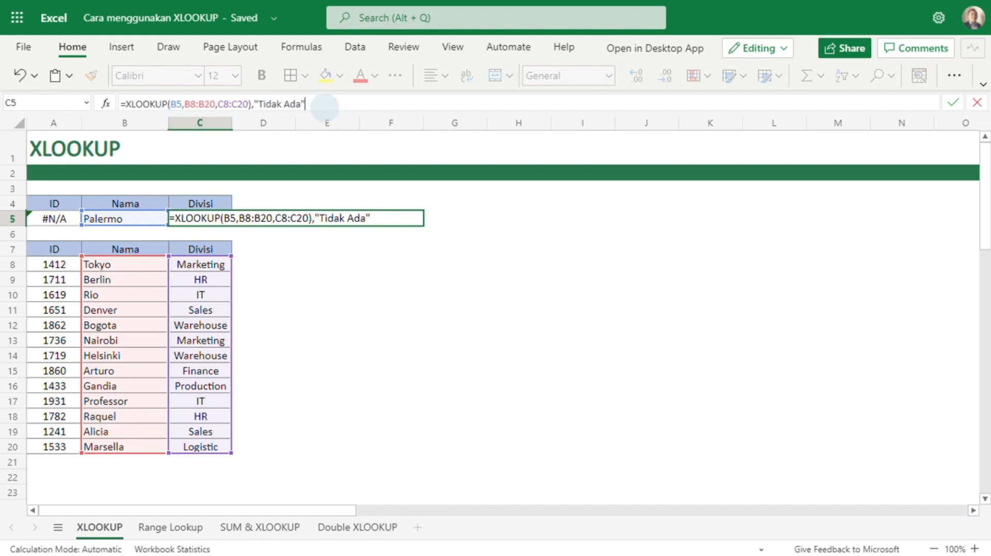
{"action": "key", "text": "BackSpace"}
{"action": "key", "text": "BackSpace"}
{"action": "key", "text": "BackSpace"}
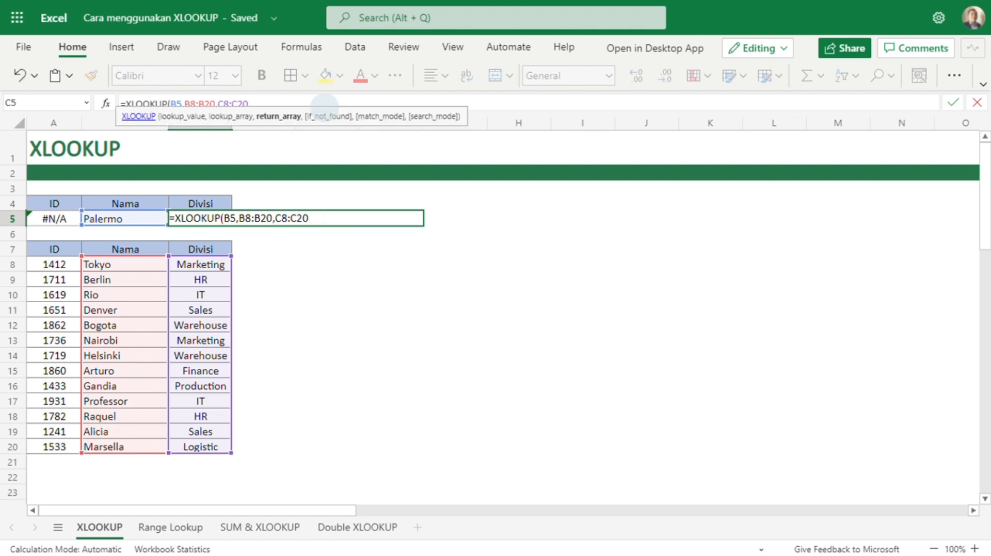
Step: Complete the XLOOKUP formula in C5 with "Tidak Ada" as its if_not_found argument
{"action": "type", "text": ","}
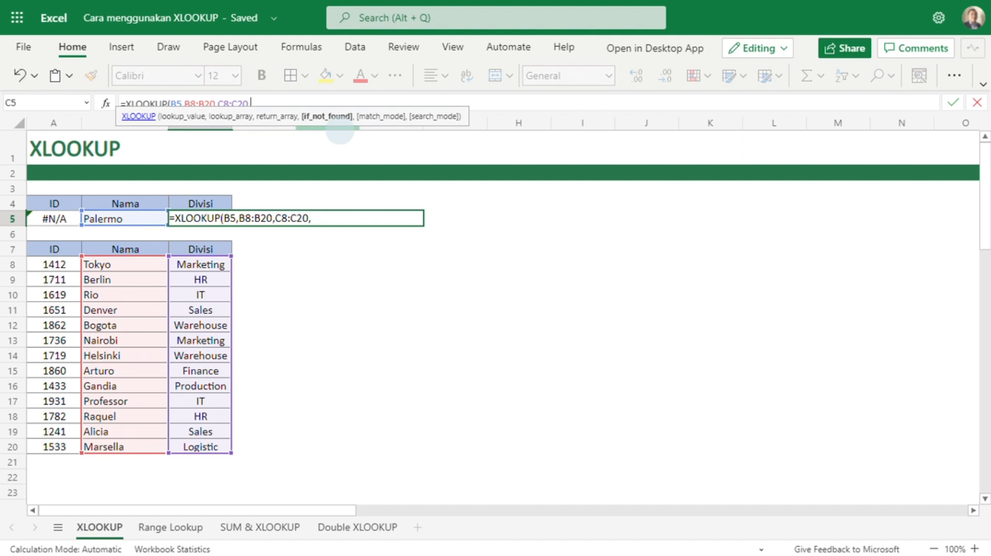
{"action": "type", "text": "\"Tidak Ada\""}
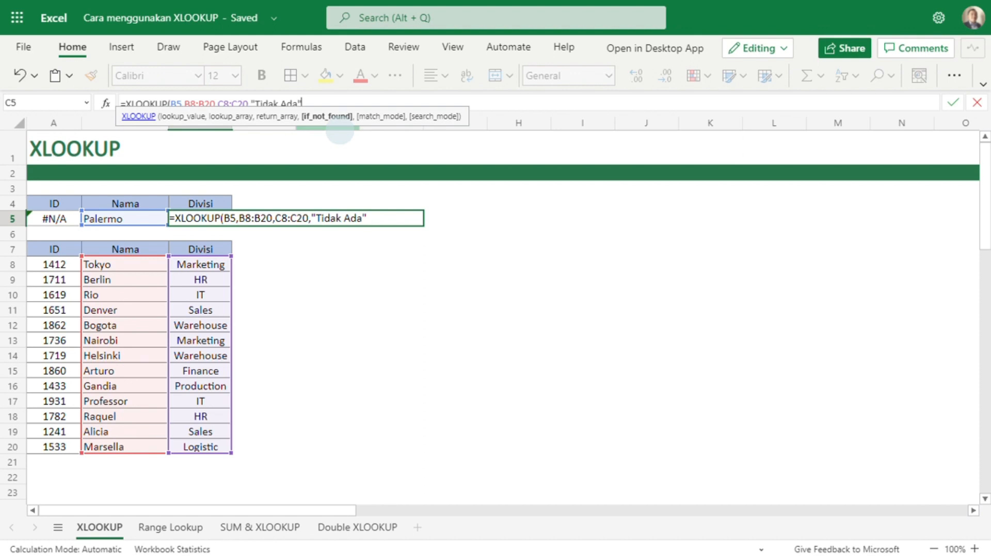
{"action": "type", "text": ")"}
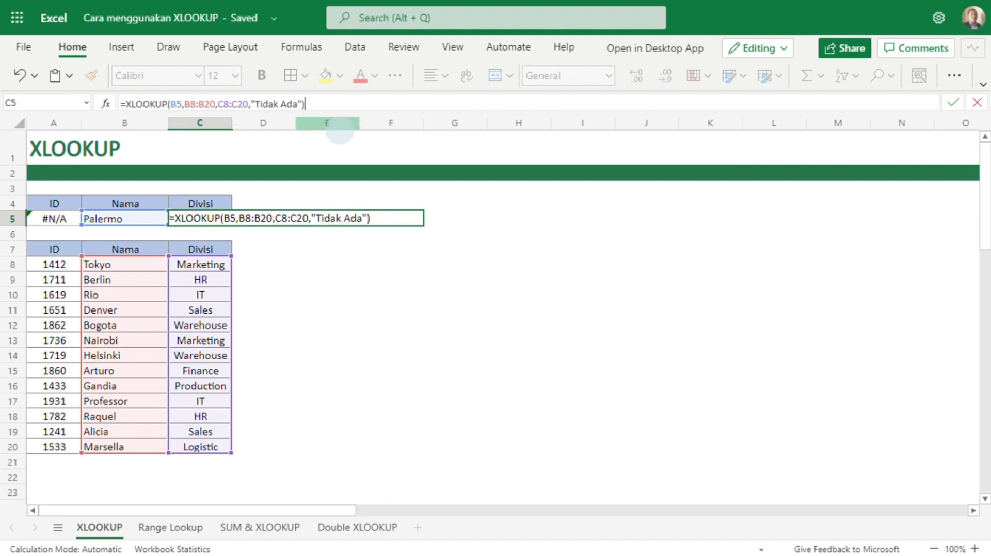
{"action": "key", "text": "Return"}
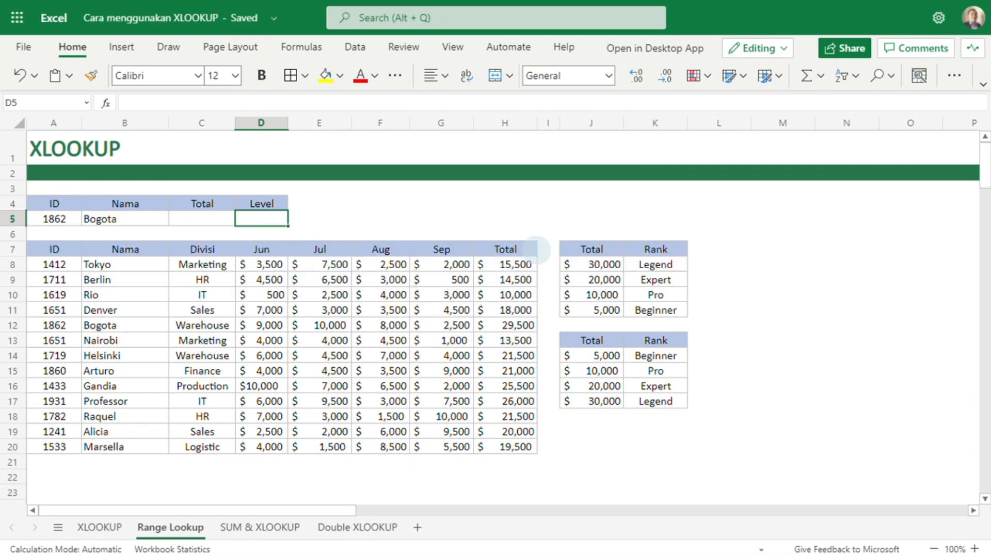
Step: Examine the monthly figures, the Total column and the Total/Rank table J7:K11 on the Range Lookup sheet
{"action": "left_click_drag", "start_coordinate": [588, 250], "coordinate": [653, 310]}
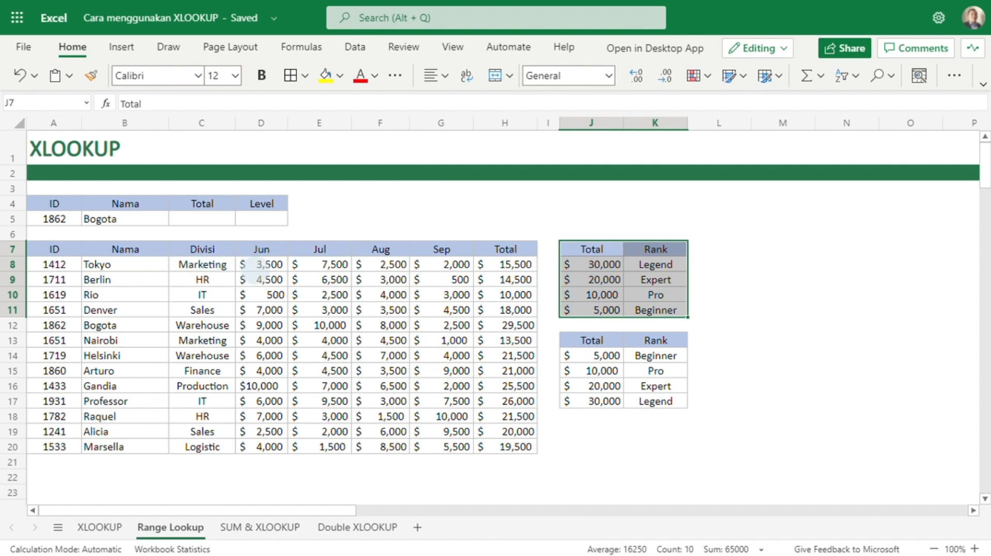
{"action": "left_click_drag", "start_coordinate": [260, 265], "coordinate": [262, 444]}
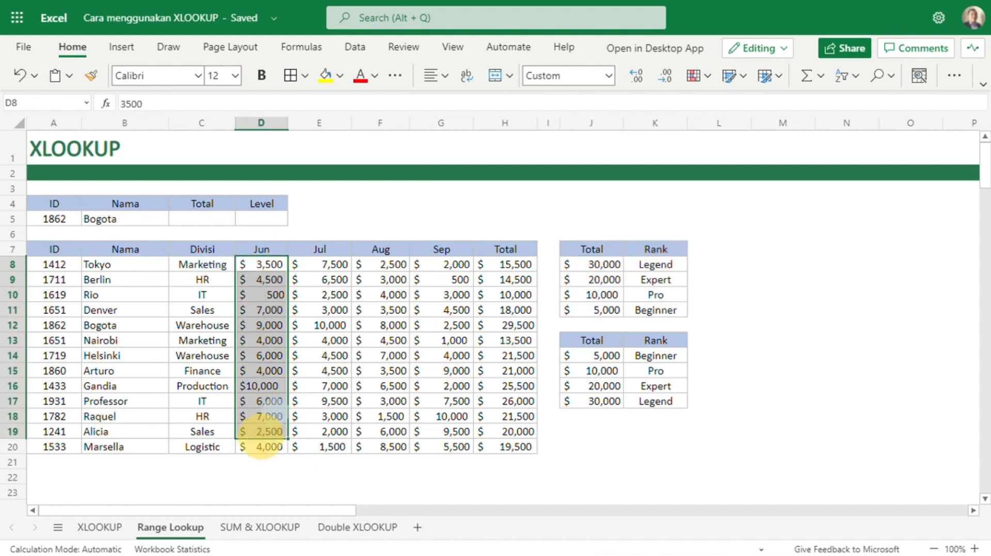
{"action": "left_click_drag", "start_coordinate": [323, 264], "coordinate": [325, 432]}
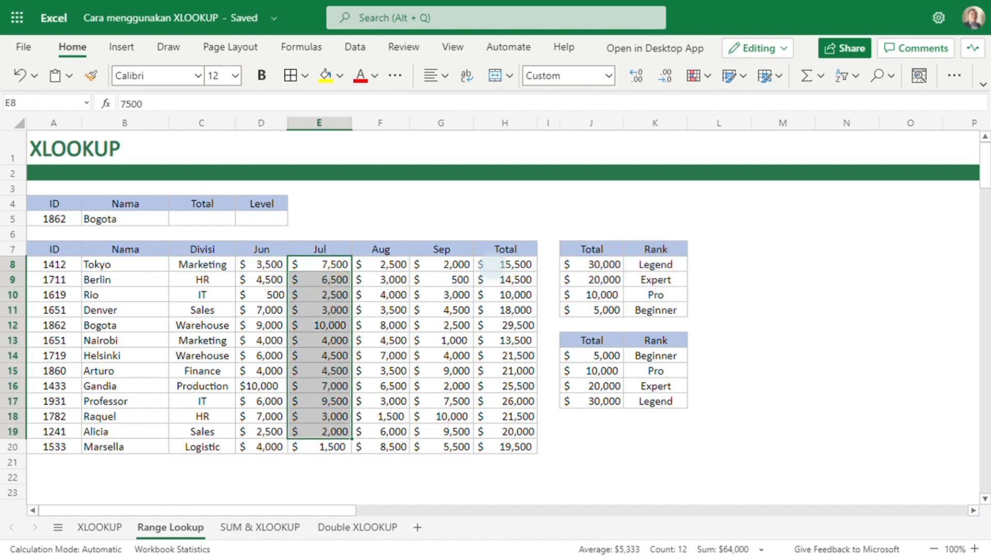
{"action": "left_click_drag", "start_coordinate": [490, 268], "coordinate": [488, 445]}
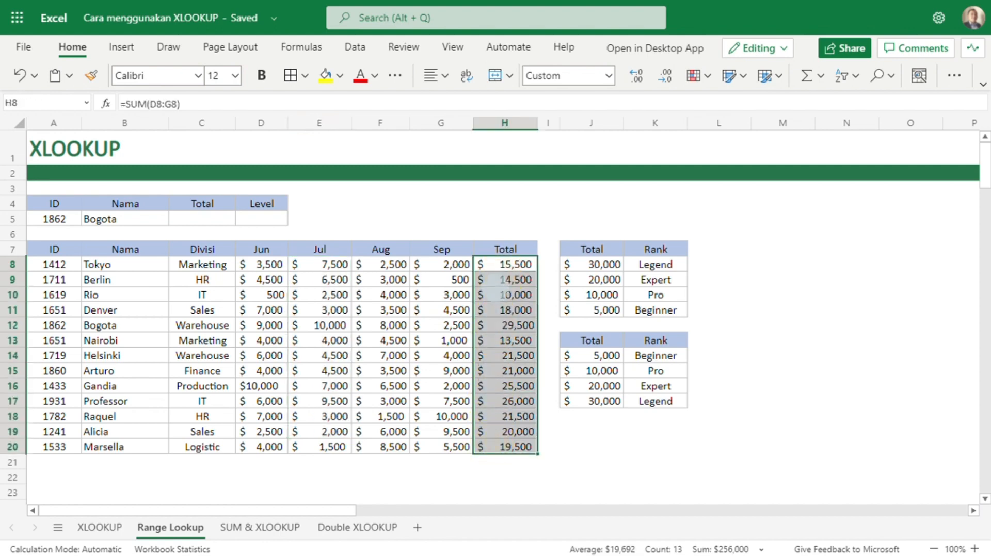
{"action": "left_click", "coordinate": [499, 264]}
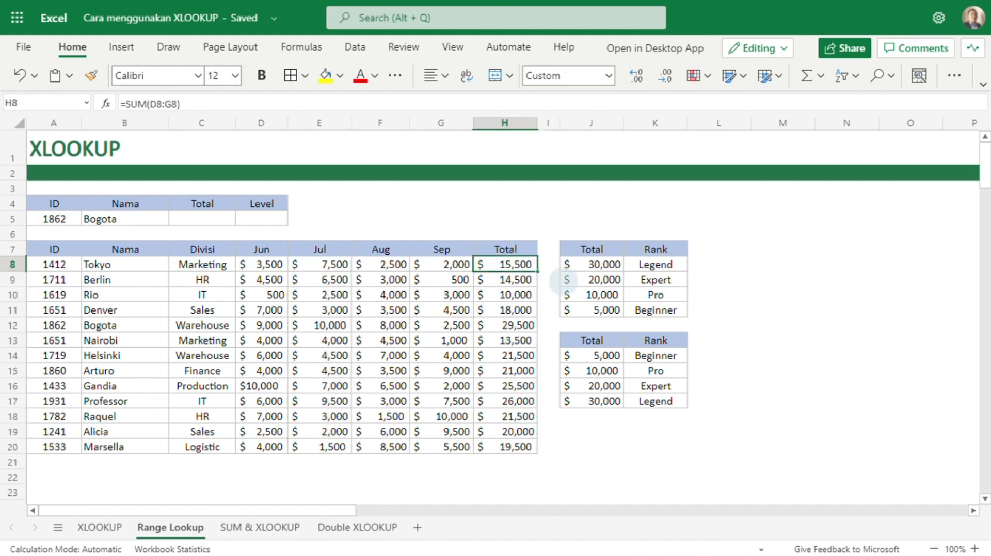
{"action": "left_click", "coordinate": [648, 309]}
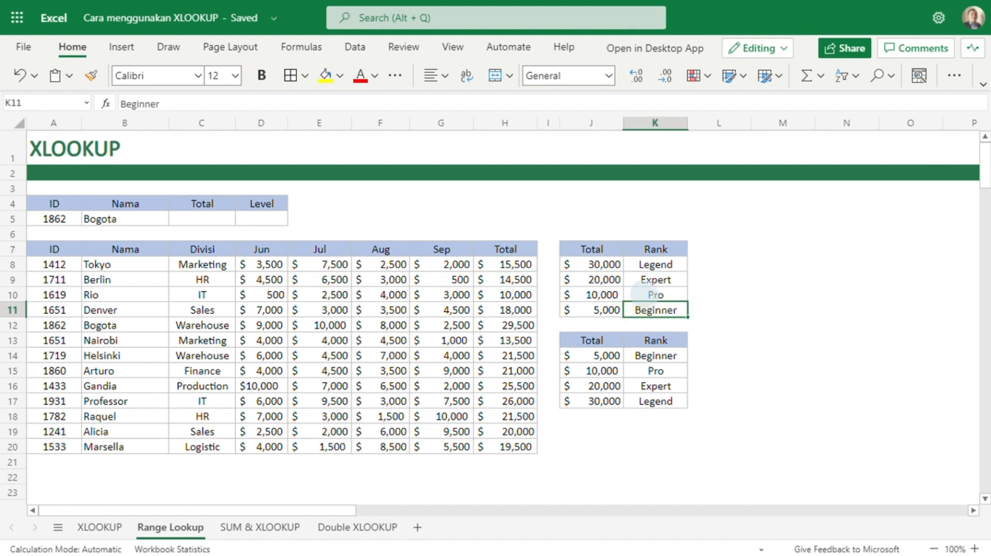
{"action": "left_click", "coordinate": [640, 292]}
{"action": "left_click", "coordinate": [655, 264]}
{"action": "left_click_drag", "start_coordinate": [597, 263], "coordinate": [604, 312]}
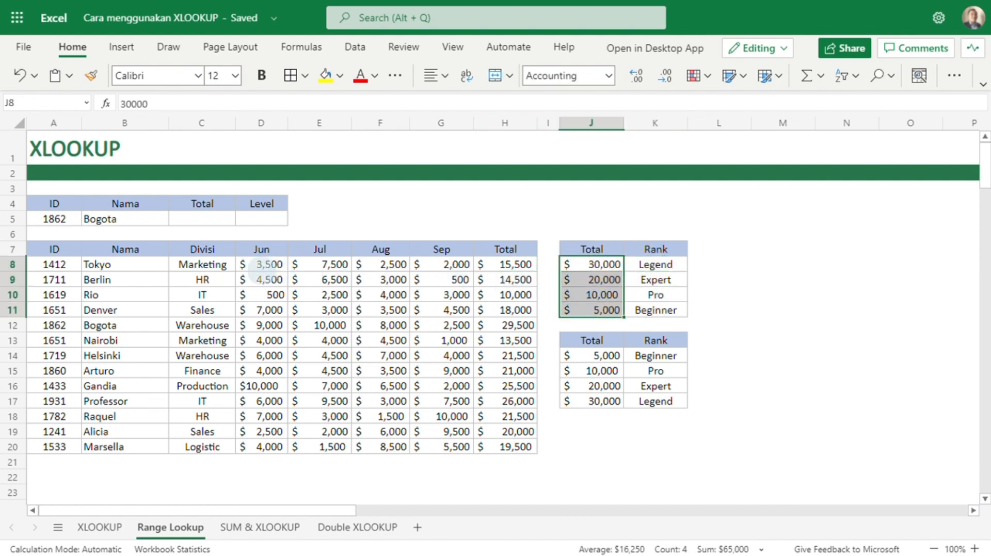
Step: Enter a VLOOKUP in C5 that looks up B5 in B8:H20 and returns column 7 with exact match 0
{"action": "left_click", "coordinate": [201, 219]}
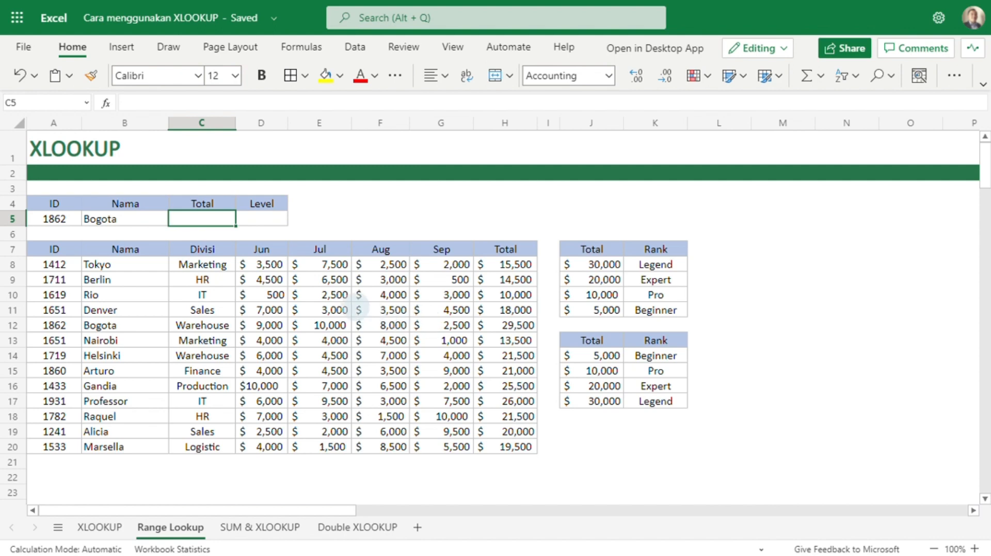
{"action": "type", "text": "="}
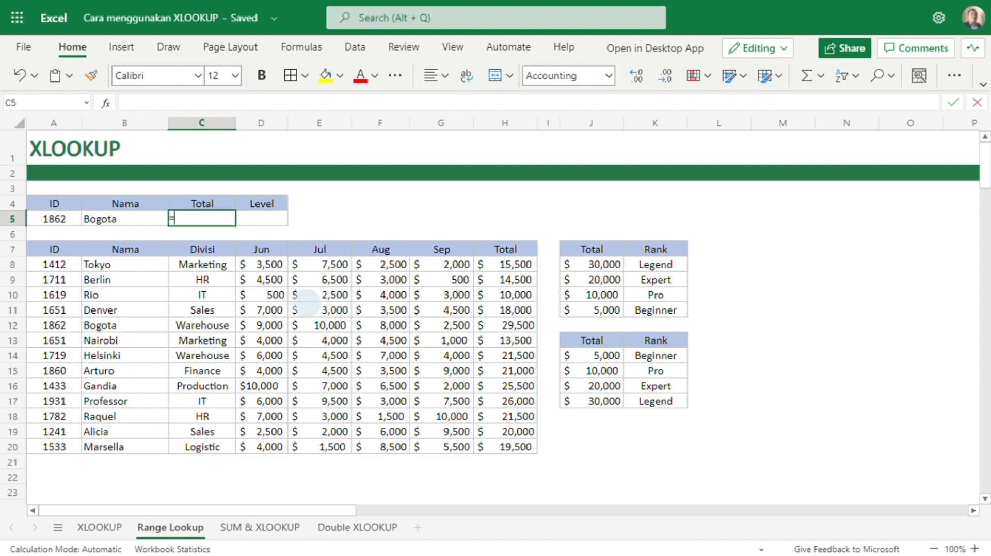
{"action": "type", "text": "vlookup("}
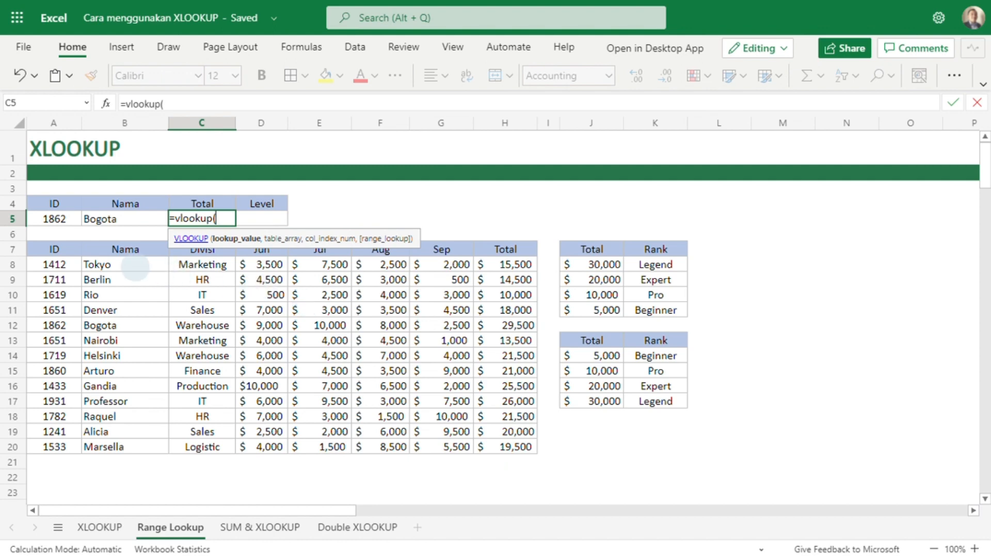
{"action": "left_click", "coordinate": [126, 219]}
{"action": "type", "text": ","}
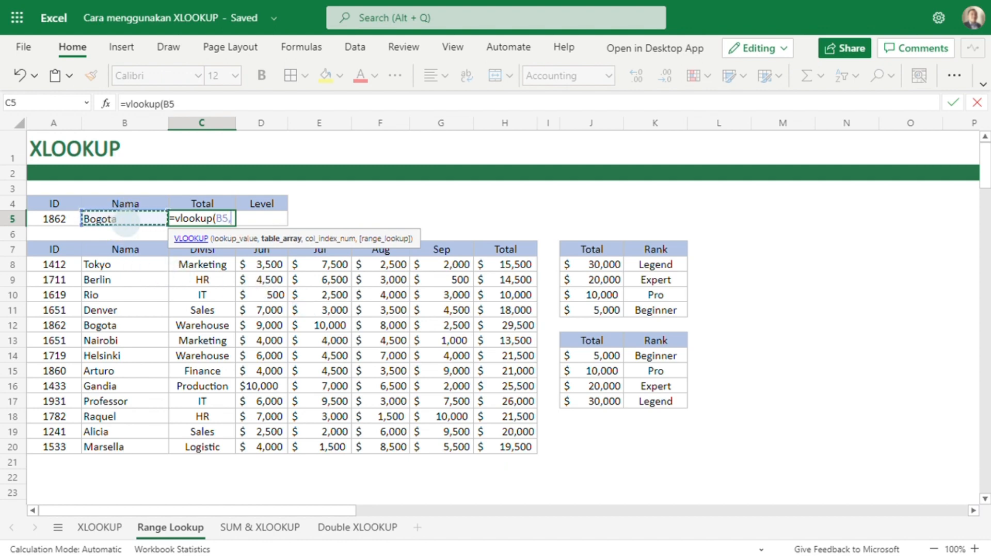
{"action": "left_click_drag", "start_coordinate": [129, 264], "coordinate": [505, 445]}
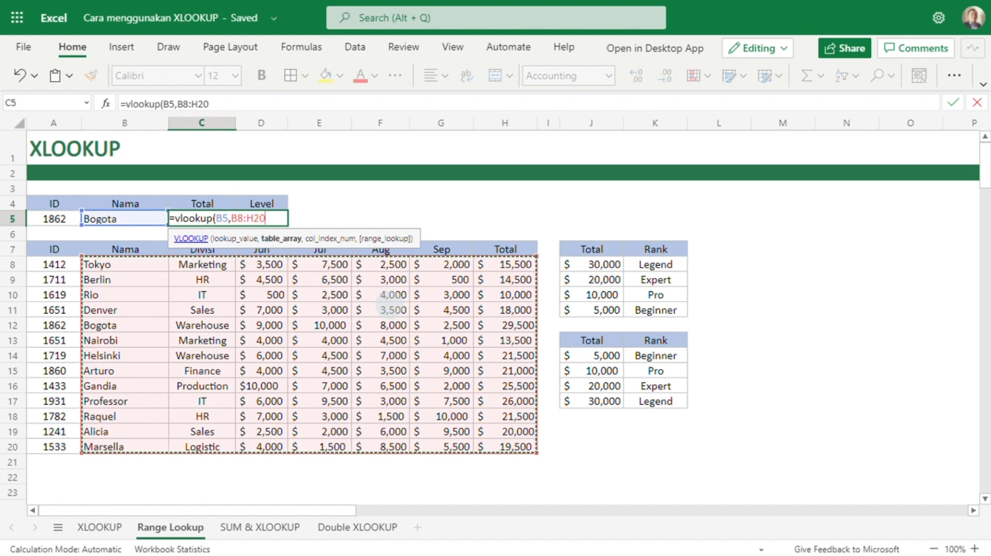
{"action": "type", "text": ","}
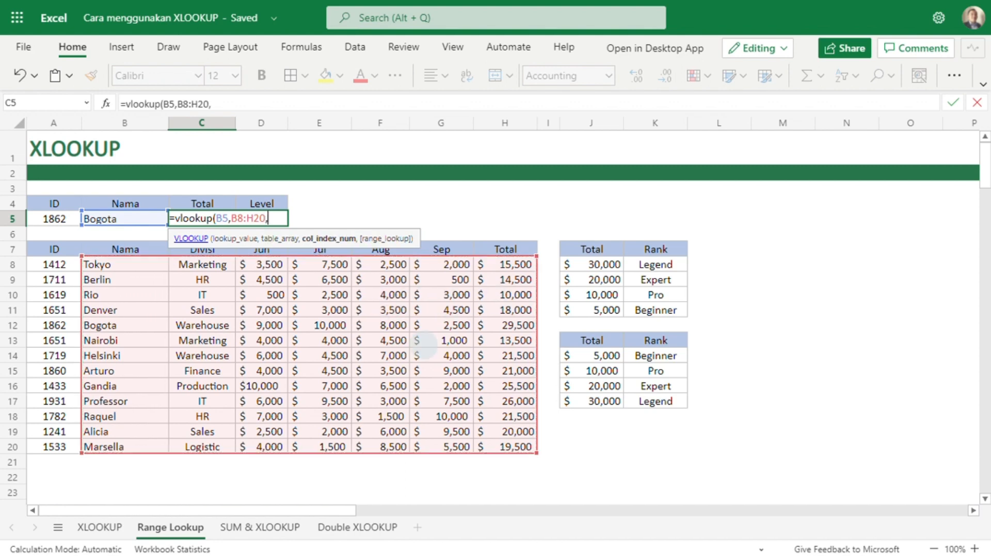
{"action": "type", "text": "7,"}
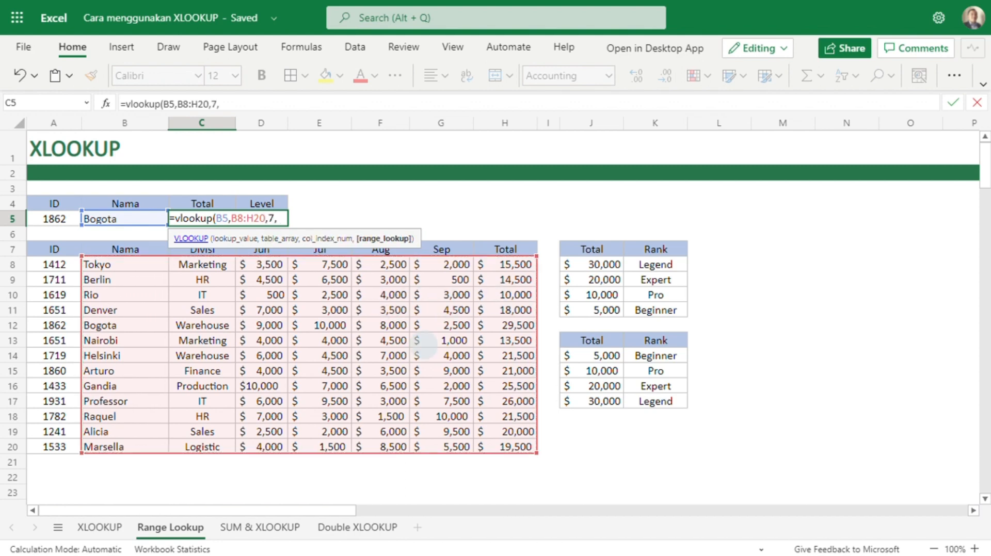
{"action": "type", "text": "0)"}
{"action": "key", "text": "Return"}
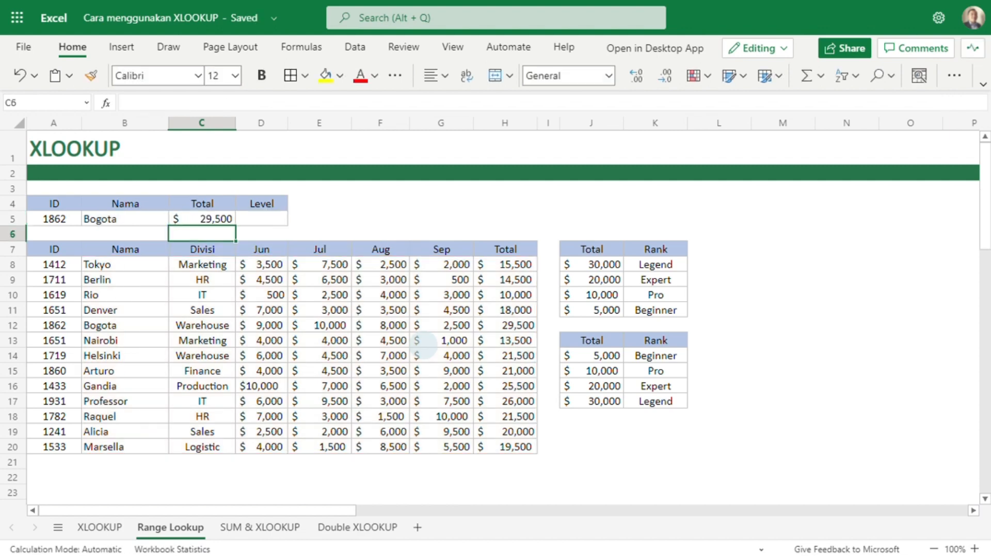
{"action": "left_click", "coordinate": [511, 325]}
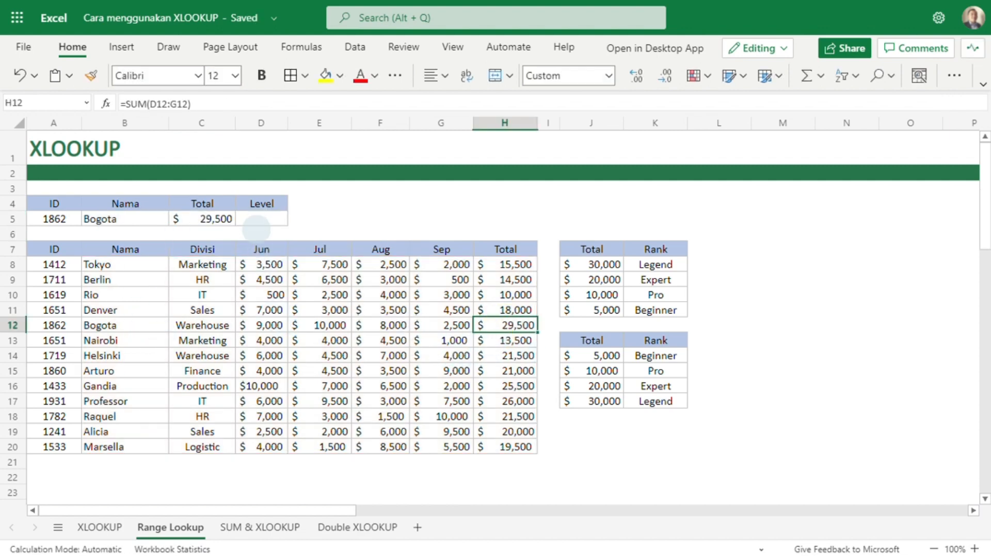
Step: Write a VLOOKUP in D5 with lookup value C5, table array J8:K11, column index 2 and range_lookup 1, leaving it open
{"action": "left_click", "coordinate": [256, 220]}
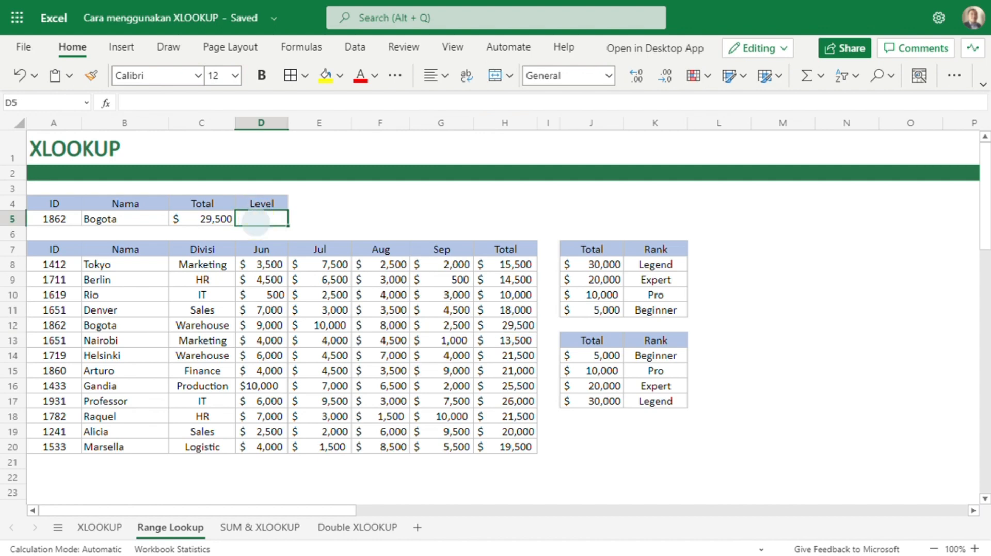
{"action": "type", "text": "="}
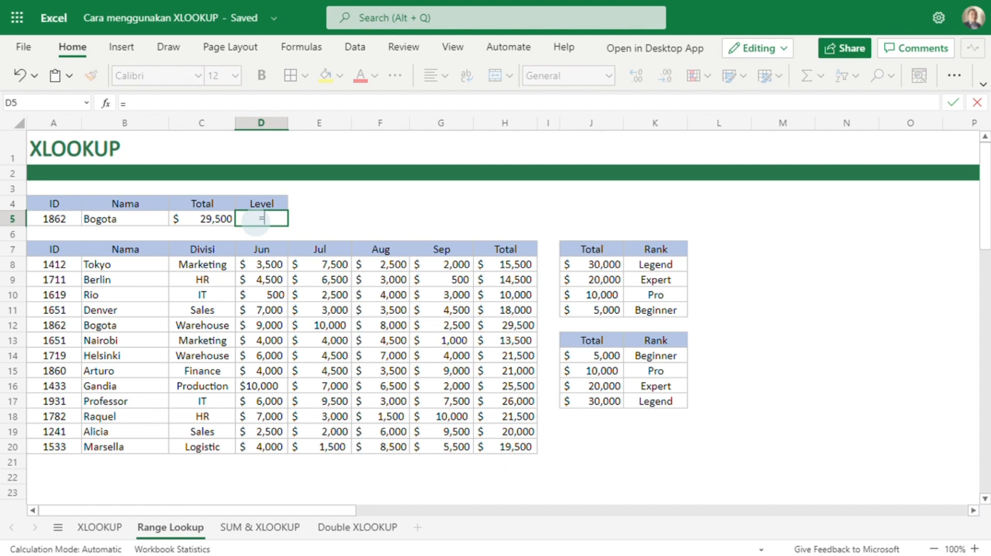
{"action": "type", "text": "vlookup("}
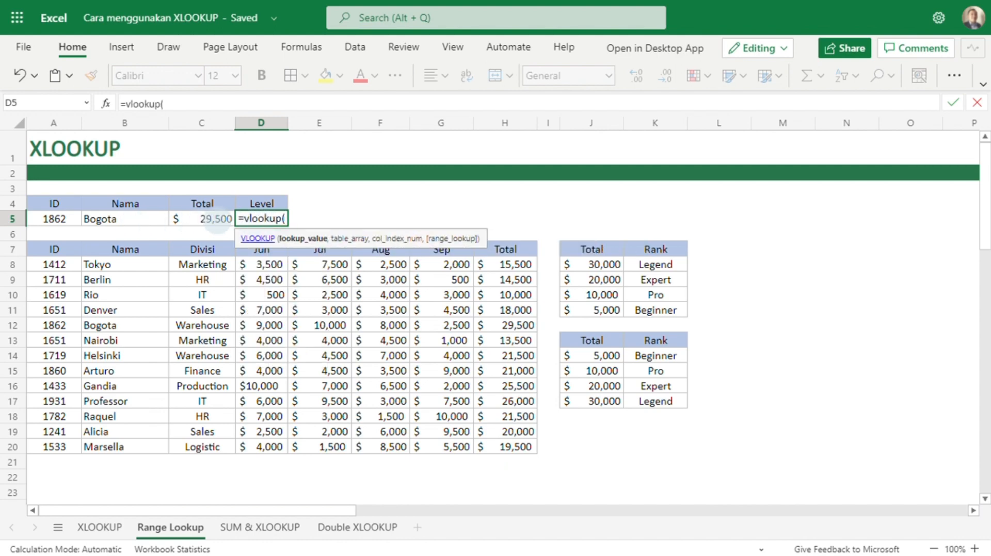
{"action": "left_click", "coordinate": [217, 219]}
{"action": "type", "text": ","}
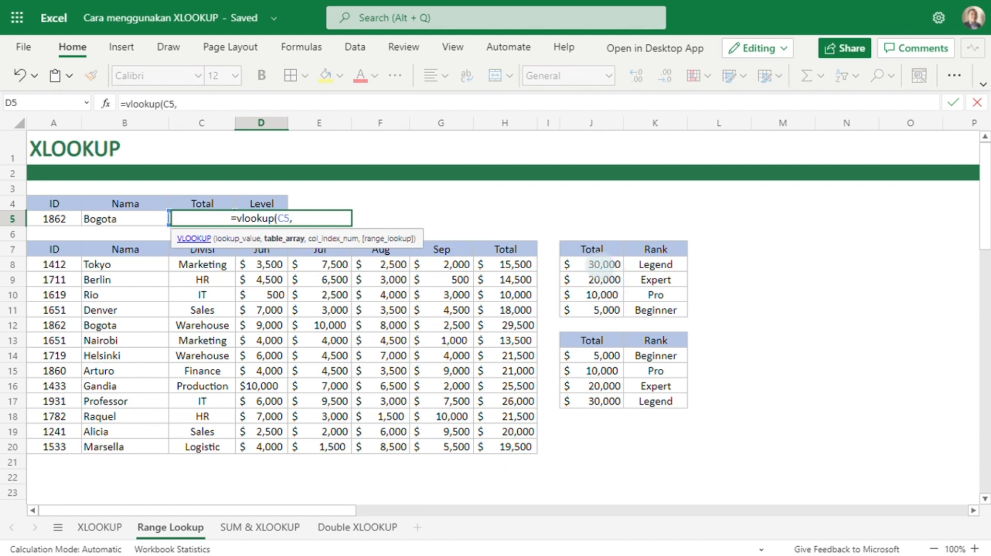
{"action": "left_click_drag", "start_coordinate": [602, 264], "coordinate": [645, 312]}
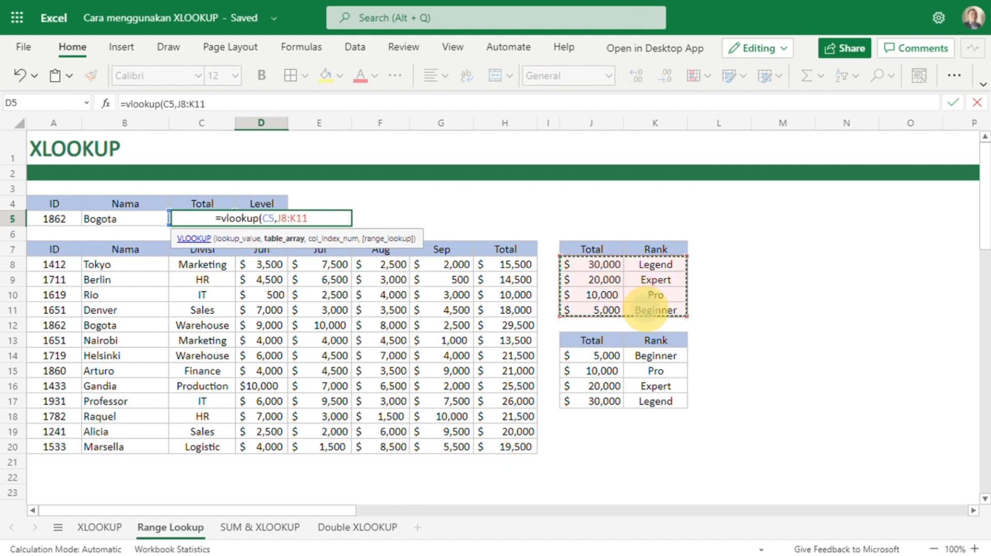
{"action": "type", "text": ",2"}
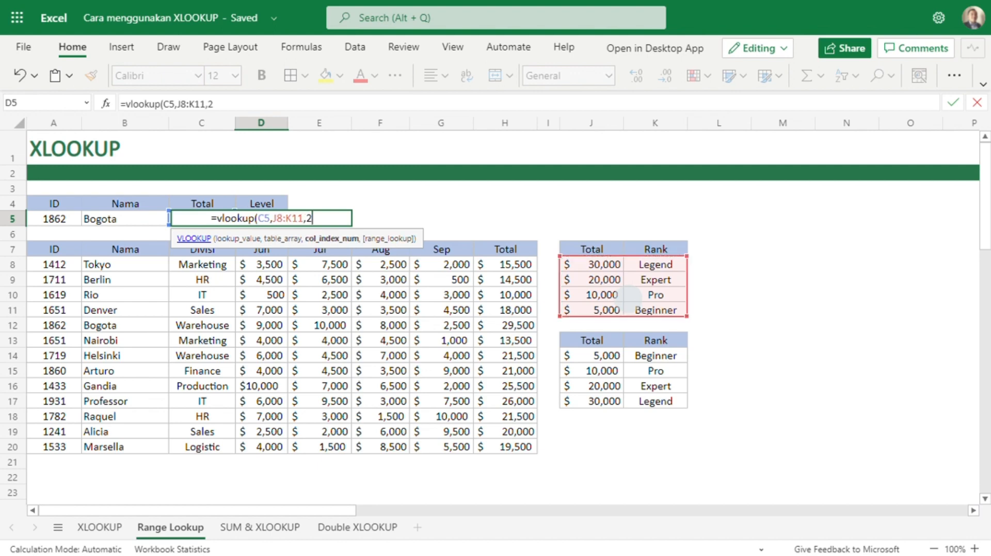
{"action": "type", "text": ","}
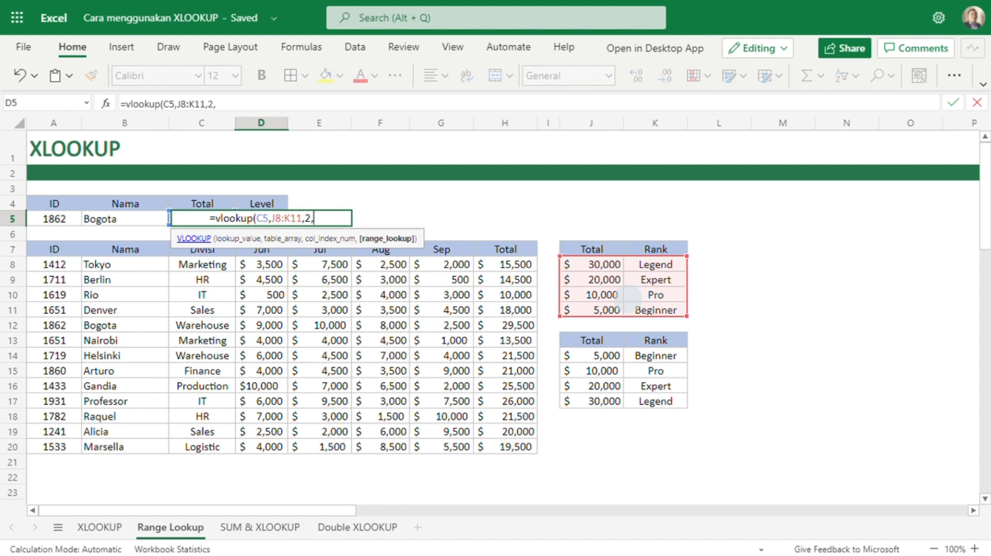
{"action": "type", "text": "1"}
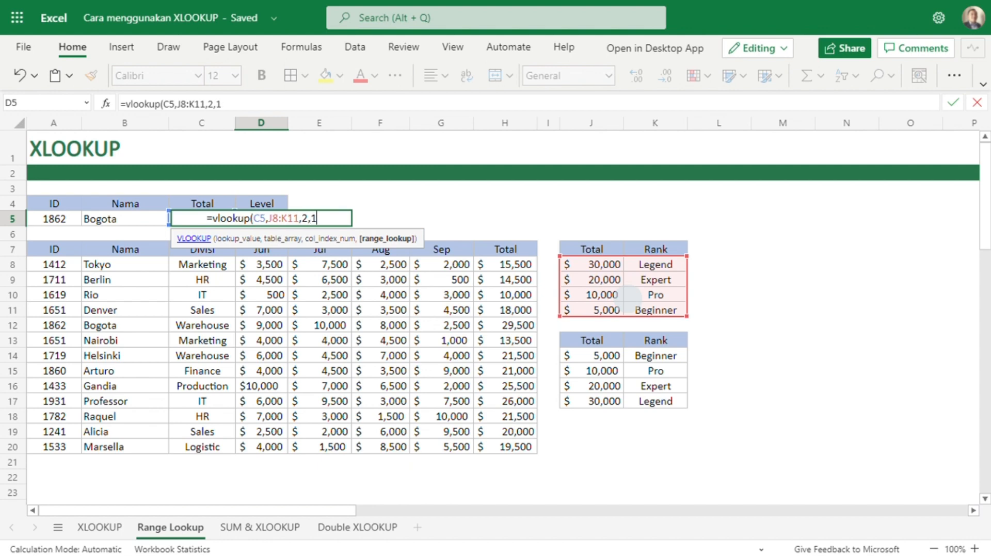
Step: Drop the range_lookup argument from the D5 formula, complete it as =VLOOKUP(C5,J8:K11,2), and check the Beginner row in that table
{"action": "key", "text": "BackSpace"}
{"action": "key", "text": "BackSpace"}
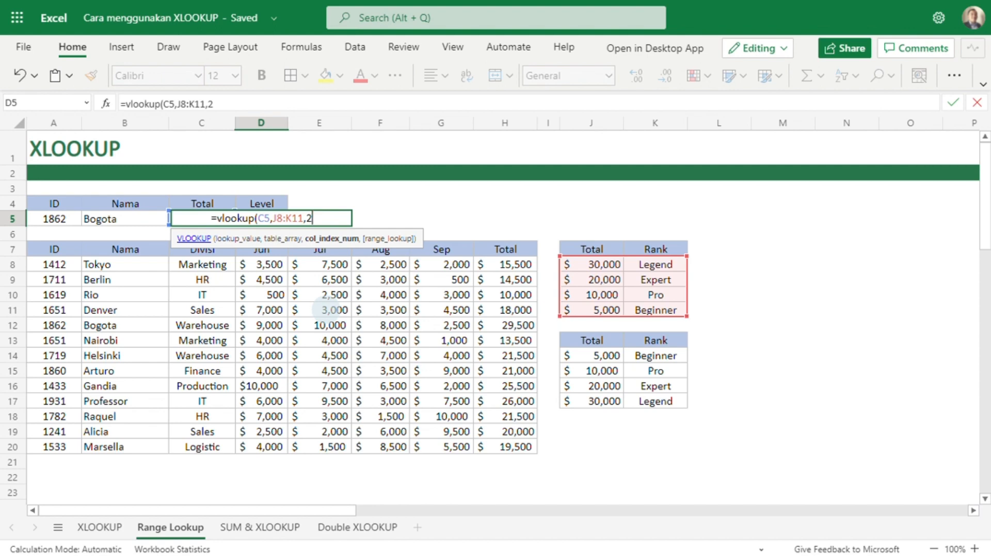
{"action": "type", "text": ")"}
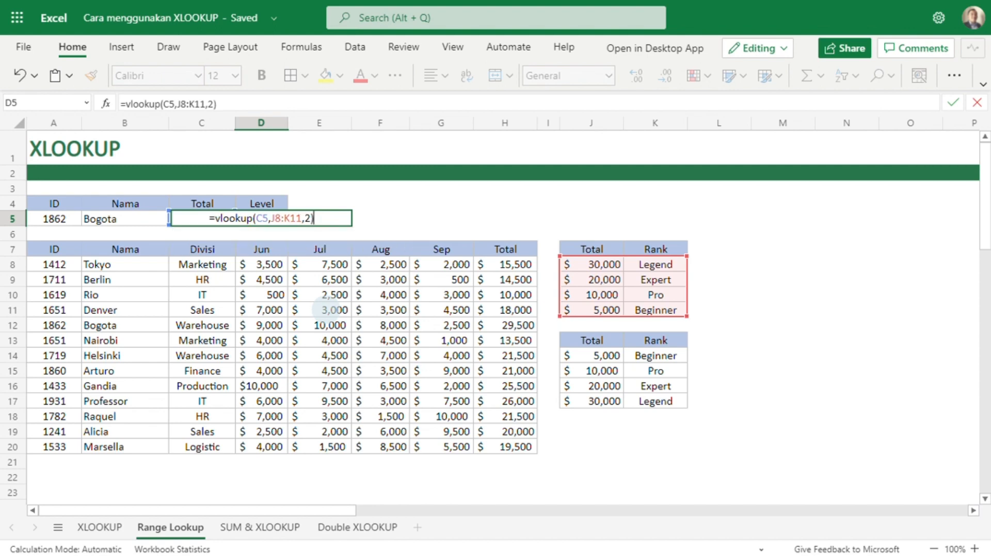
{"action": "key", "text": "Return"}
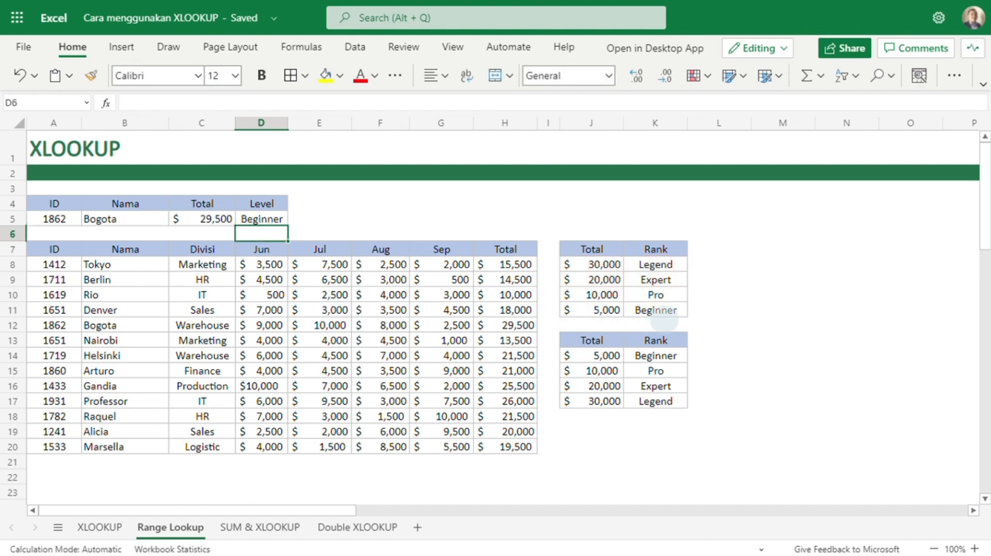
{"action": "left_click", "coordinate": [657, 312]}
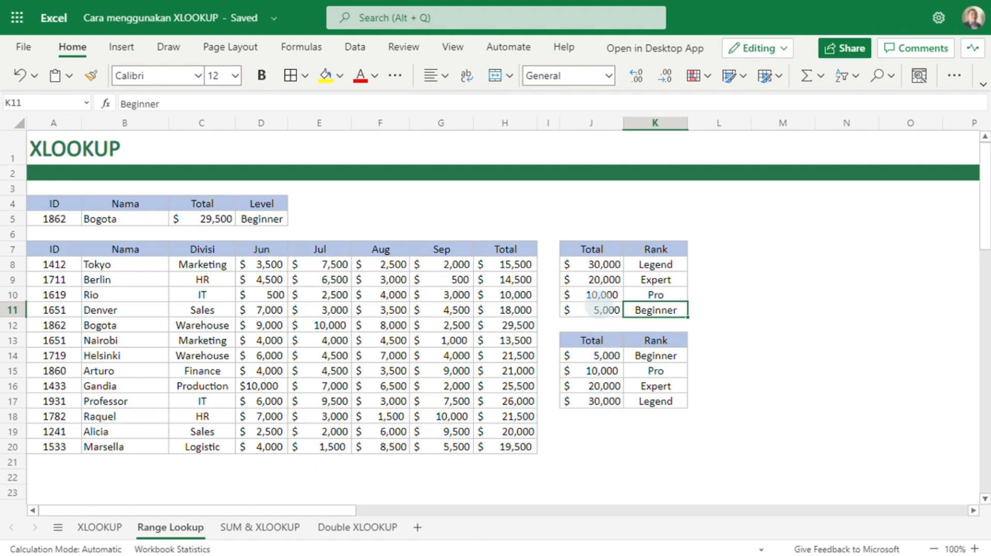
Step: Replace the D5 VLOOKUP's table array with the ascending rank table J14:K17 and check its 20,000 Expert row
{"action": "left_click", "coordinate": [271, 220]}
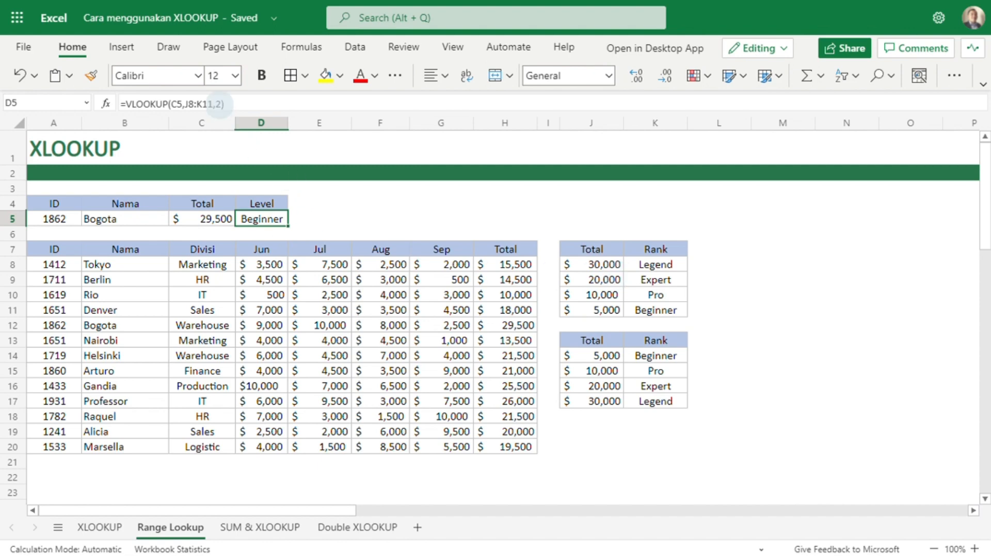
{"action": "left_click", "coordinate": [213, 104]}
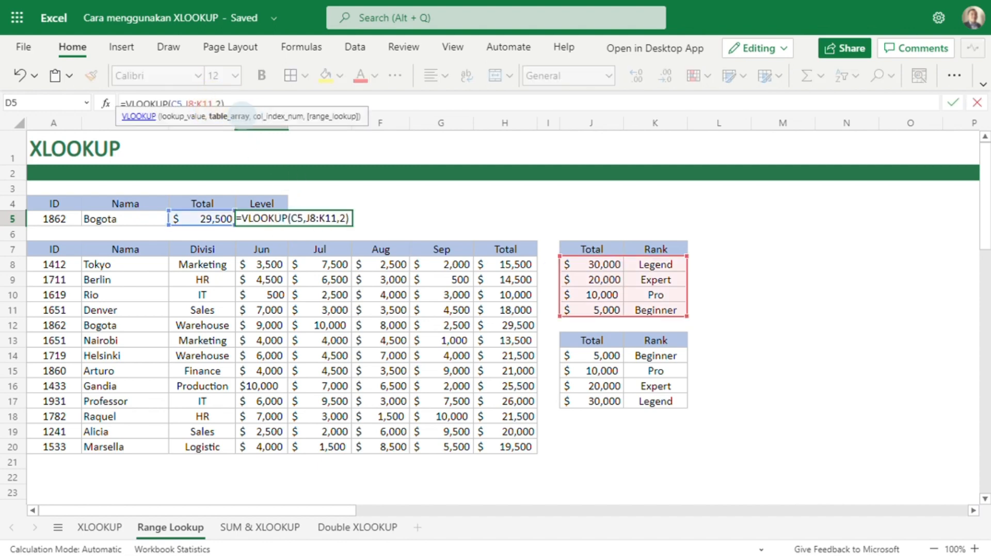
{"action": "key", "text": "BackSpace"}
{"action": "key", "text": "BackSpace"}
{"action": "key", "text": "BackSpace"}
{"action": "key", "text": "BackSpace"}
{"action": "key", "text": "BackSpace"}
{"action": "key", "text": "BackSpace"}
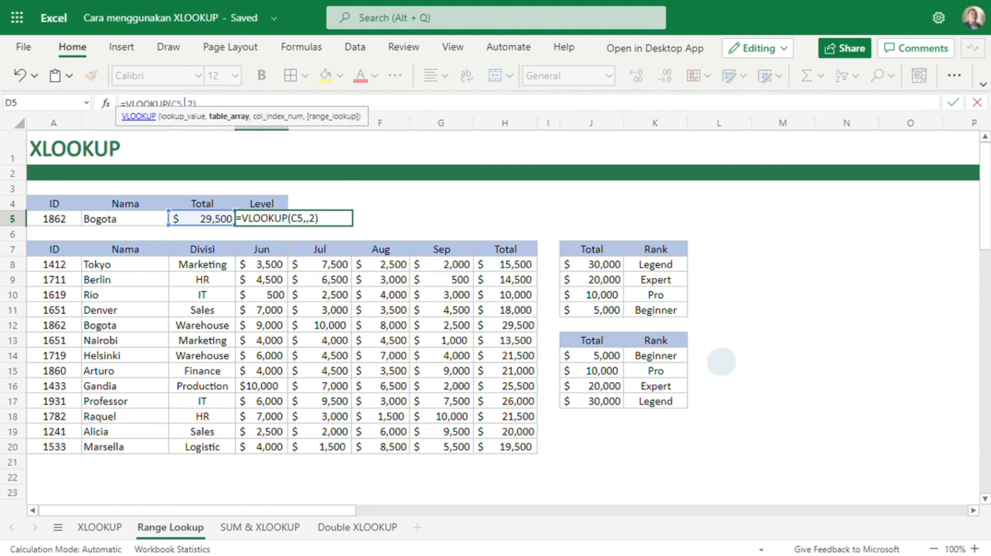
{"action": "left_click_drag", "start_coordinate": [606, 357], "coordinate": [638, 400]}
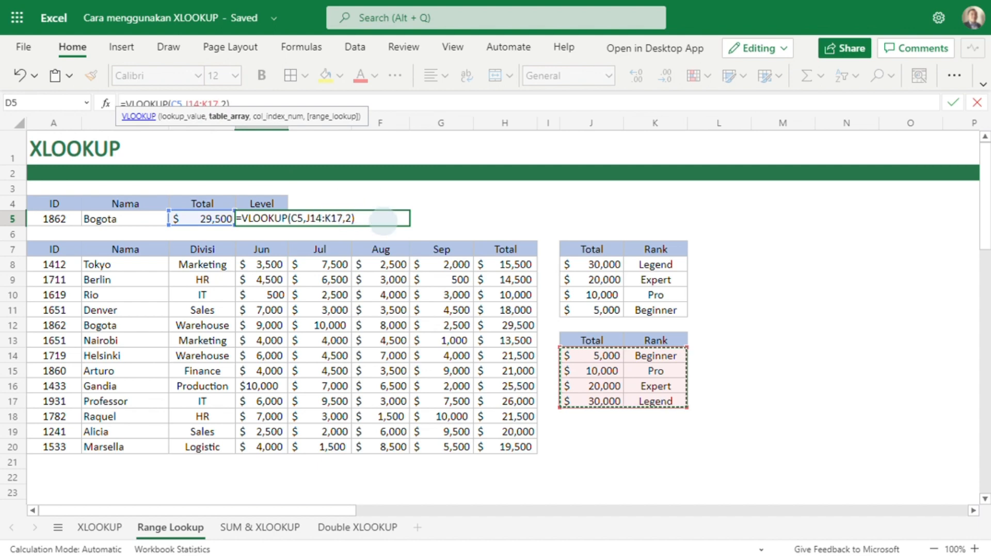
{"action": "key", "text": "Return"}
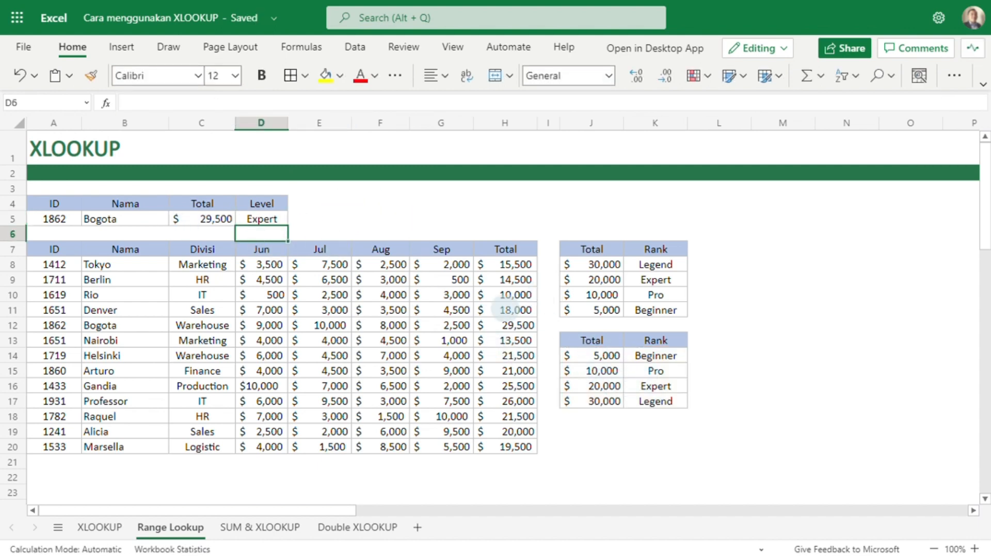
{"action": "left_click_drag", "start_coordinate": [599, 384], "coordinate": [653, 385]}
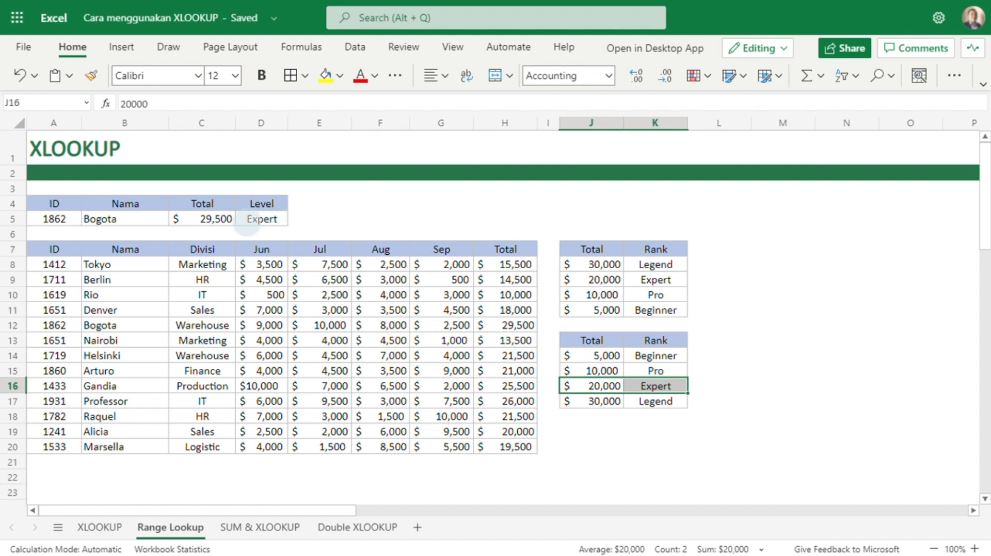
Step: Clear the VLOOKUP from D5 and start an XLOOKUP there with C5 as the lookup value
{"action": "left_click", "coordinate": [263, 219]}
{"action": "key", "text": "Delete"}
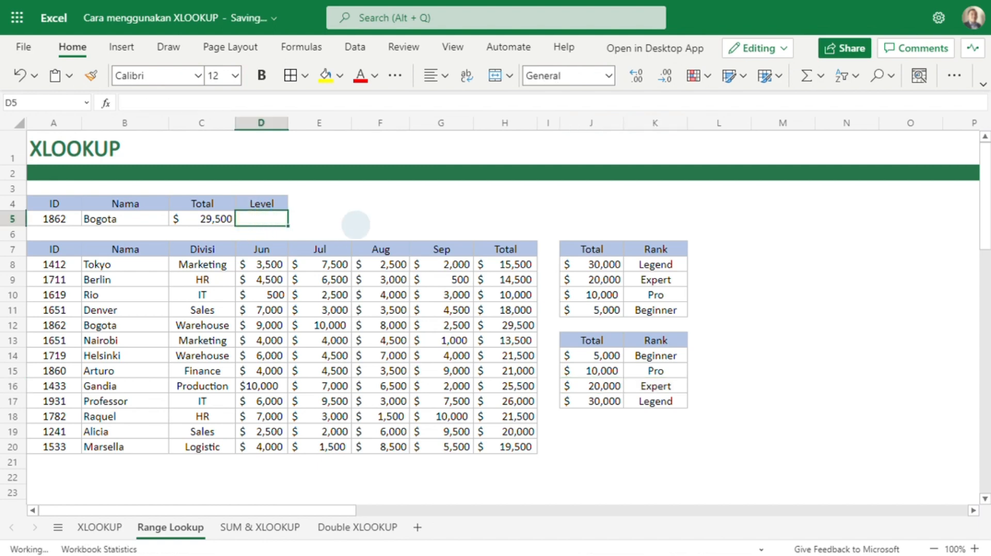
{"action": "type", "text": "=xlookukp("}
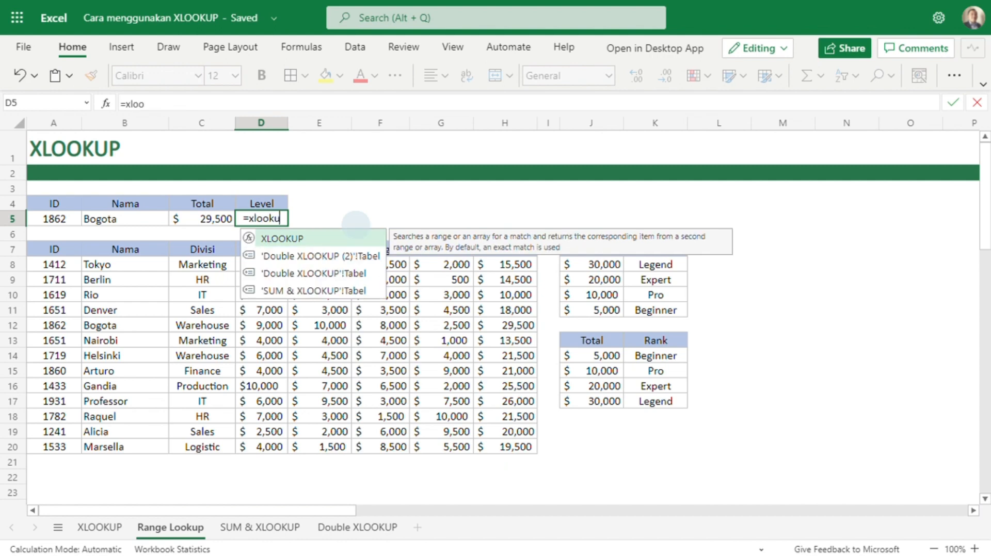
{"action": "key", "text": "BackSpace"}
{"action": "key", "text": "BackSpace"}
{"action": "key", "text": "BackSpace"}
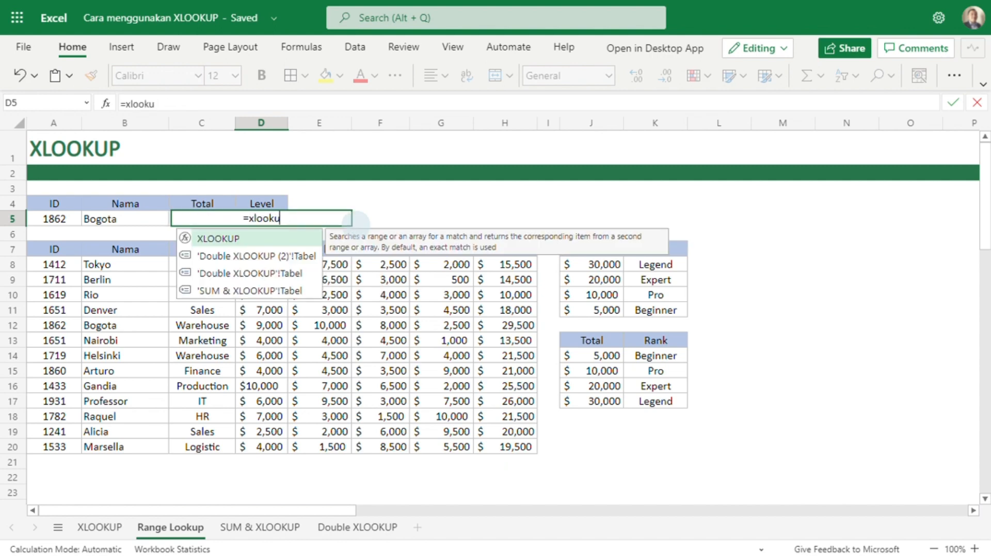
{"action": "type", "text": "p("}
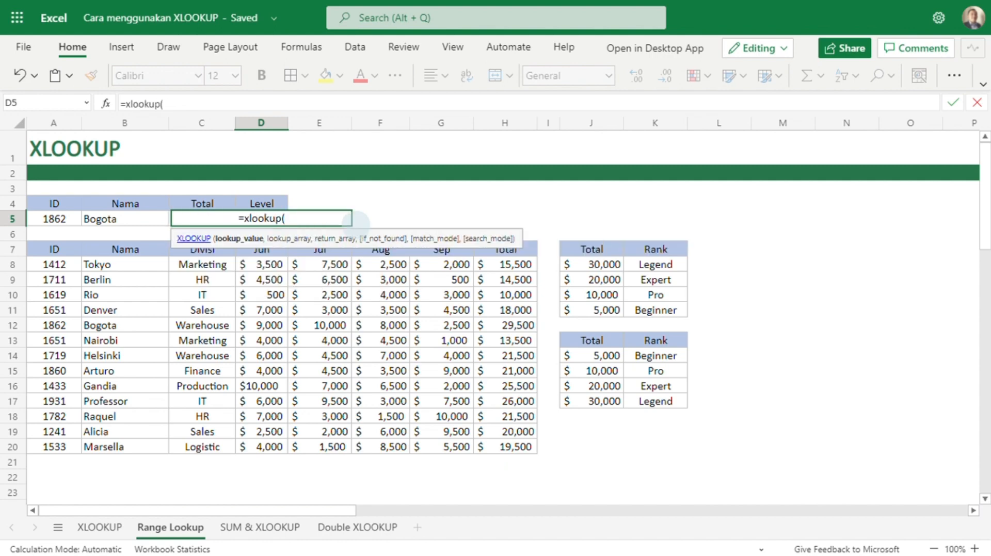
{"action": "left_click", "coordinate": [199, 217]}
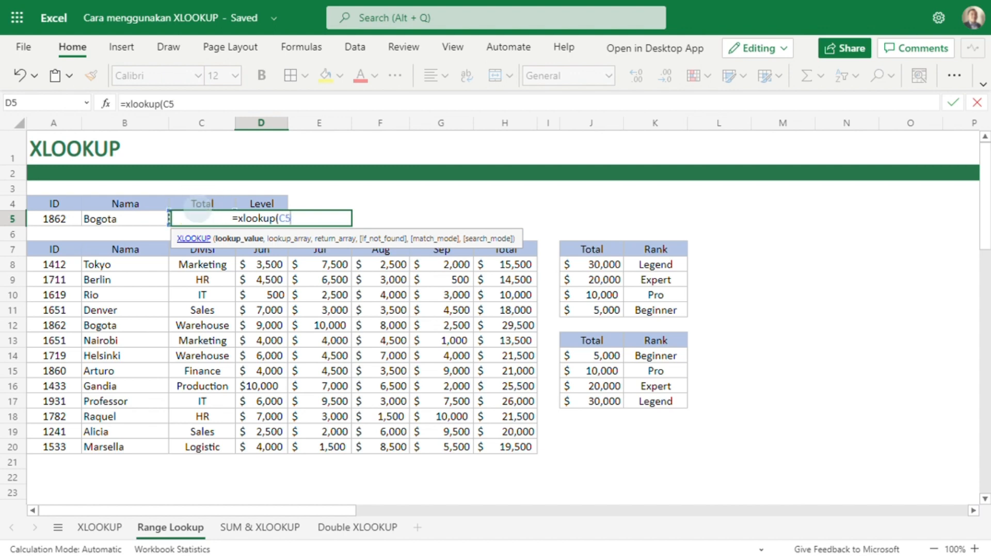
{"action": "type", "text": ","}
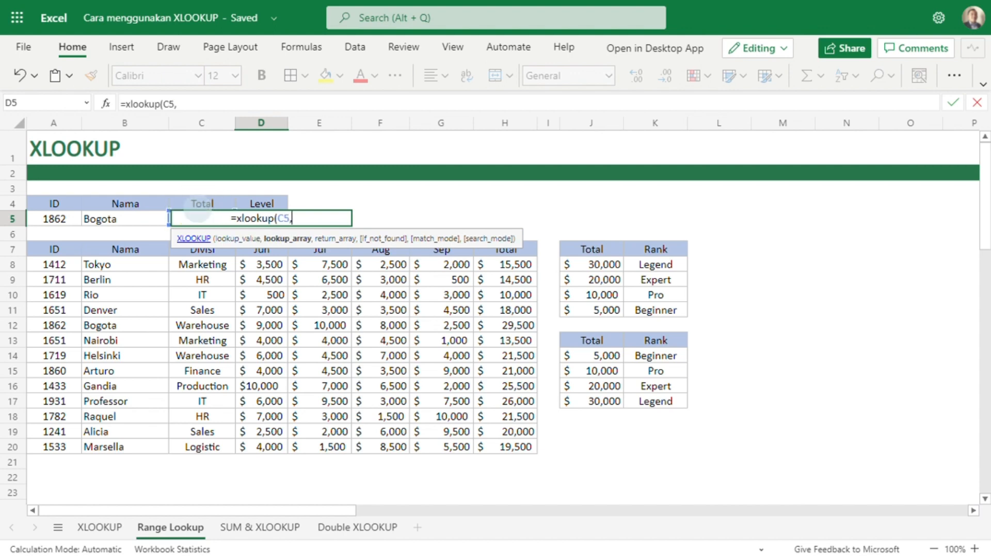
Step: Set the D5 XLOOKUP's lookup array to J8:J11 and its return array to K8:K11 from the descending rank table
{"action": "left_click_drag", "start_coordinate": [599, 264], "coordinate": [640, 315]}
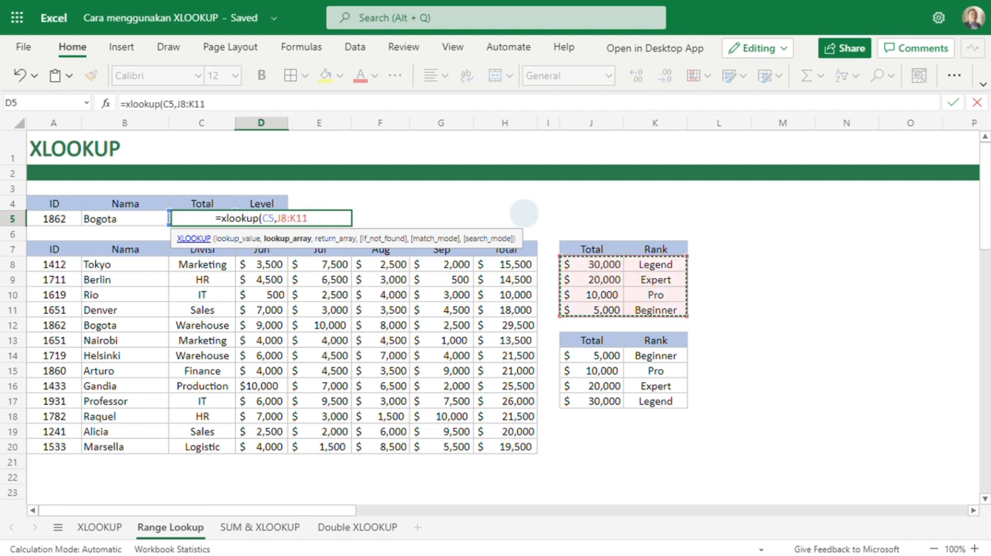
{"action": "left_click", "coordinate": [599, 266]}
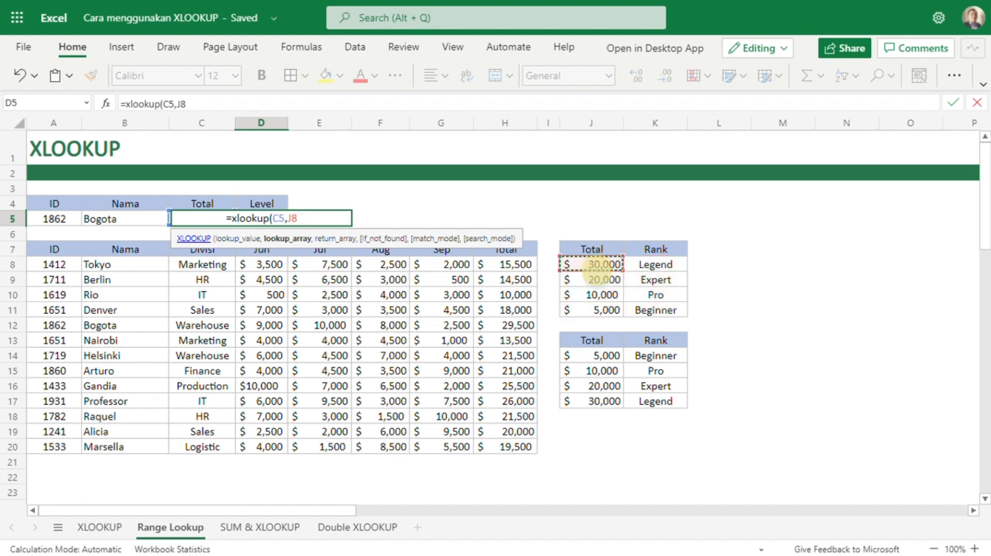
{"action": "left_click_drag", "start_coordinate": [598, 268], "coordinate": [598, 309]}
{"action": "type", "text": ","}
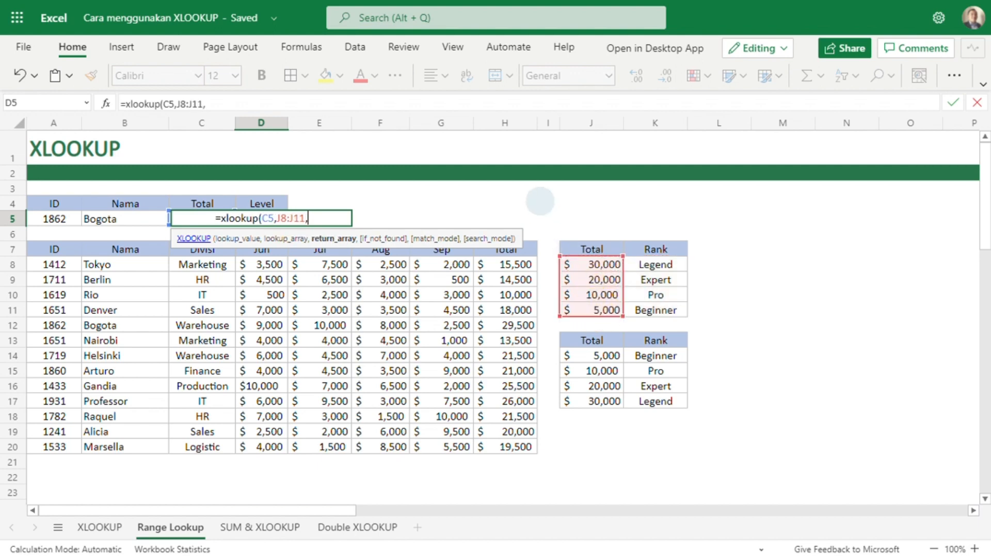
{"action": "left_click_drag", "start_coordinate": [654, 265], "coordinate": [653, 312]}
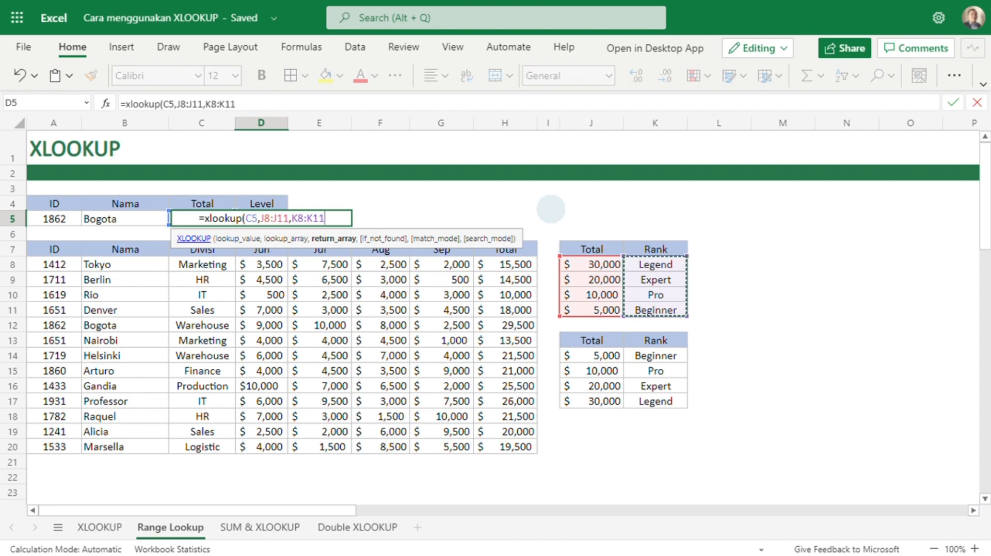
Step: Leave if_not_found empty, complete the D5 XLOOKUP with match_mode 1, and check C5 and D5 against the rank threshold in J8
{"action": "type", "text": ","}
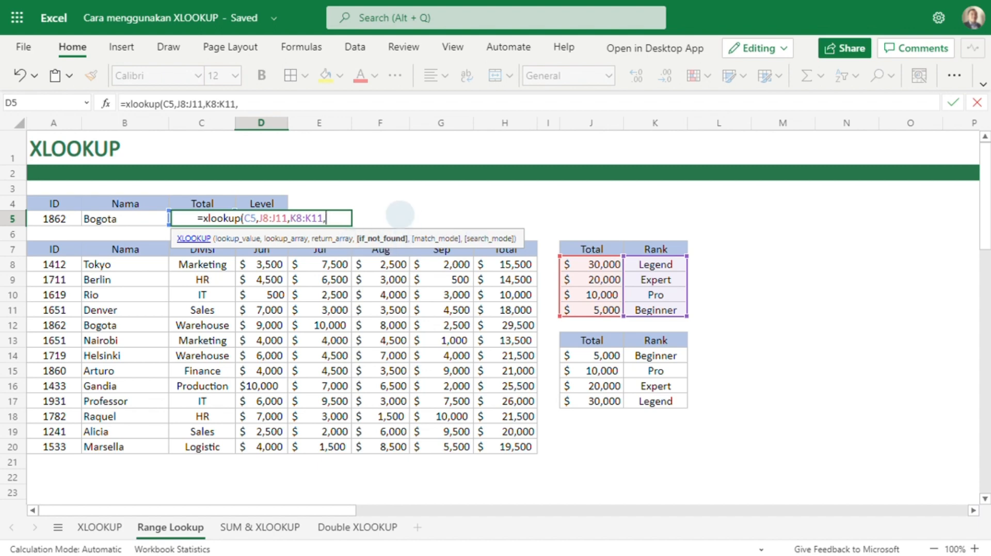
{"action": "type", "text": ","}
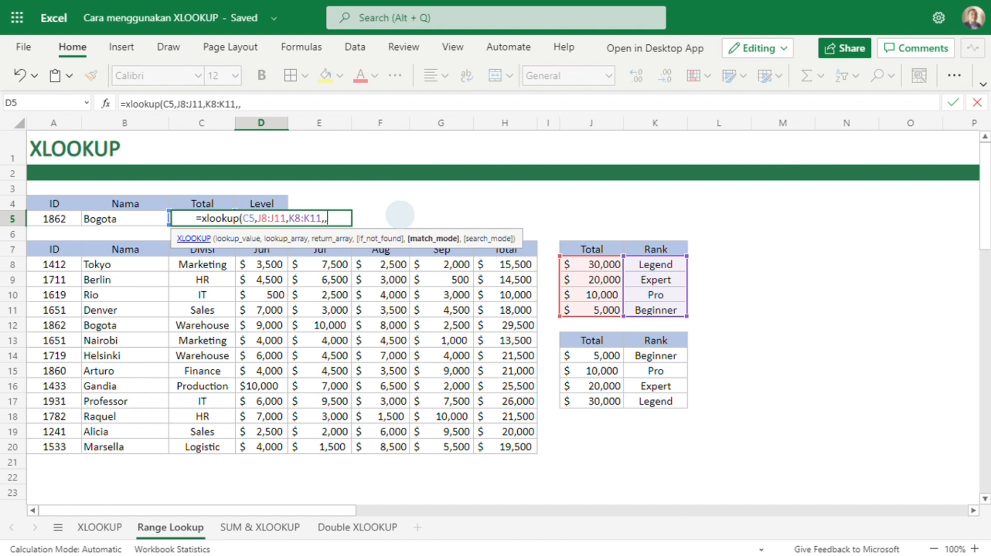
{"action": "type", "text": "1"}
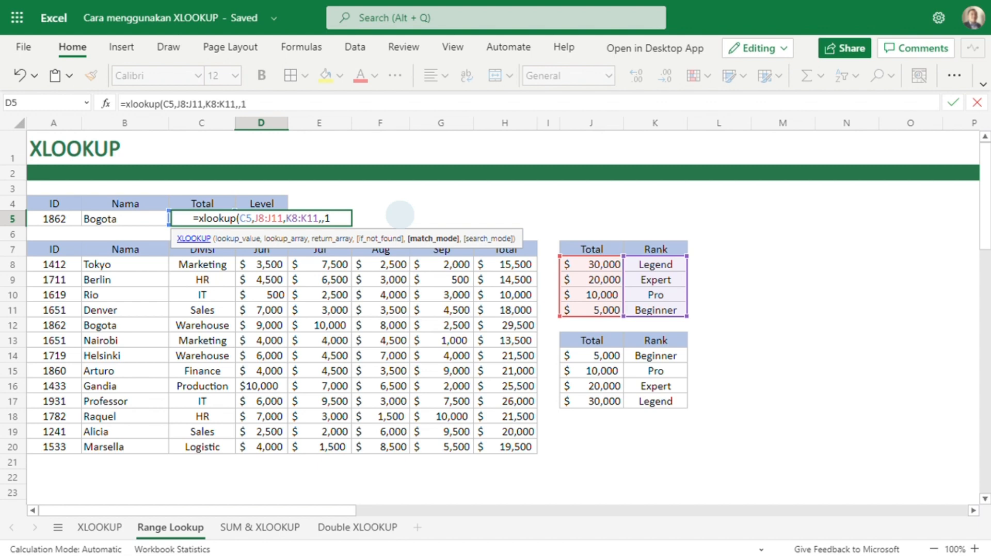
{"action": "type", "text": ")"}
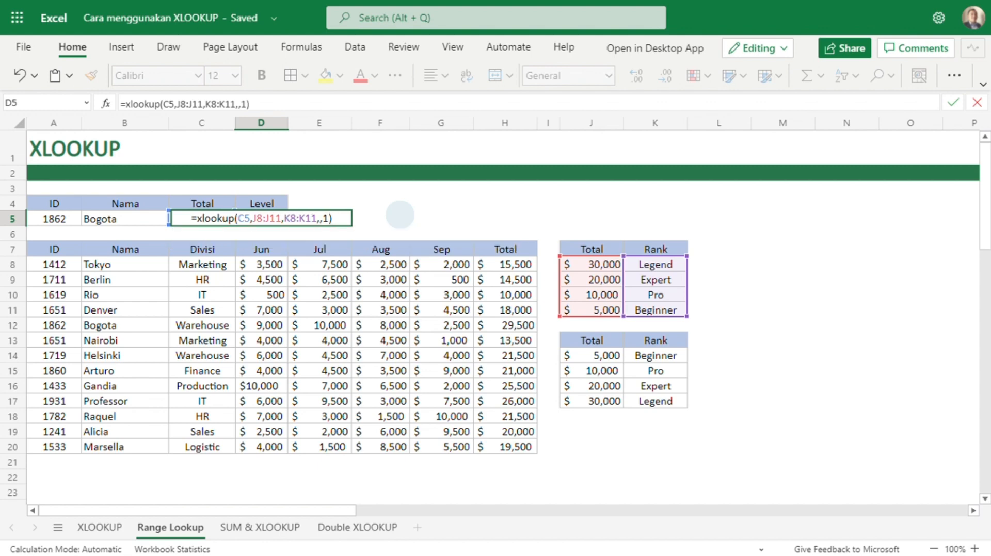
{"action": "key", "text": "Return"}
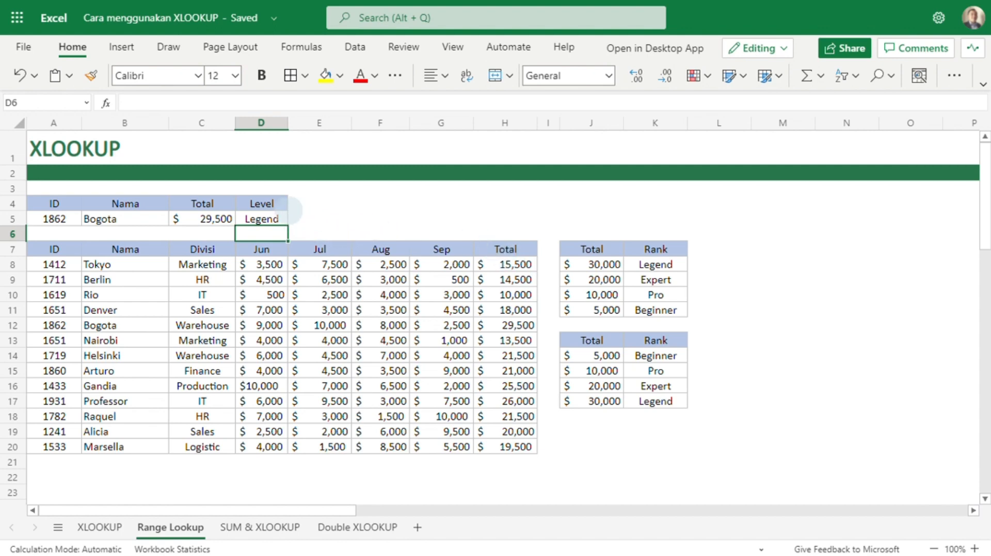
{"action": "left_click", "coordinate": [214, 219]}
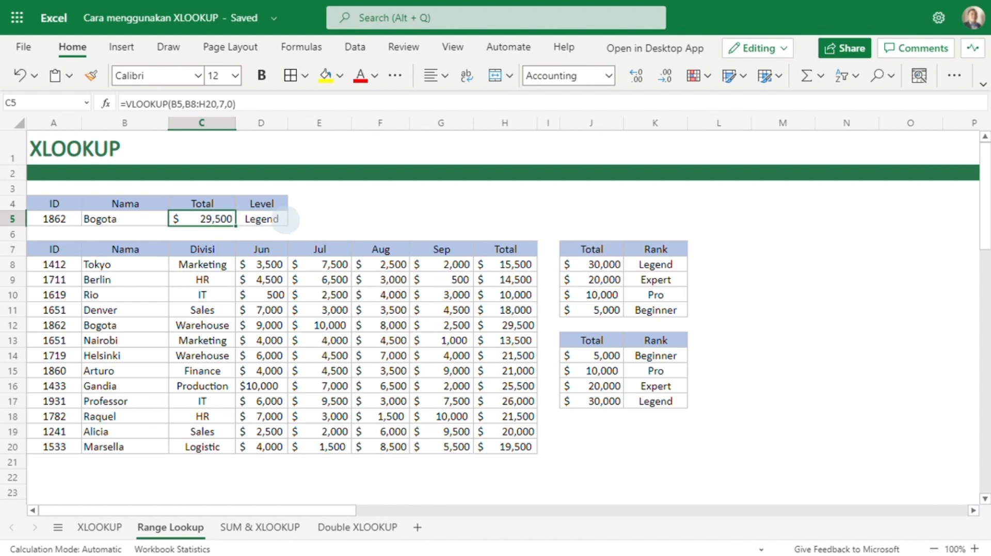
{"action": "left_click", "coordinate": [268, 219]}
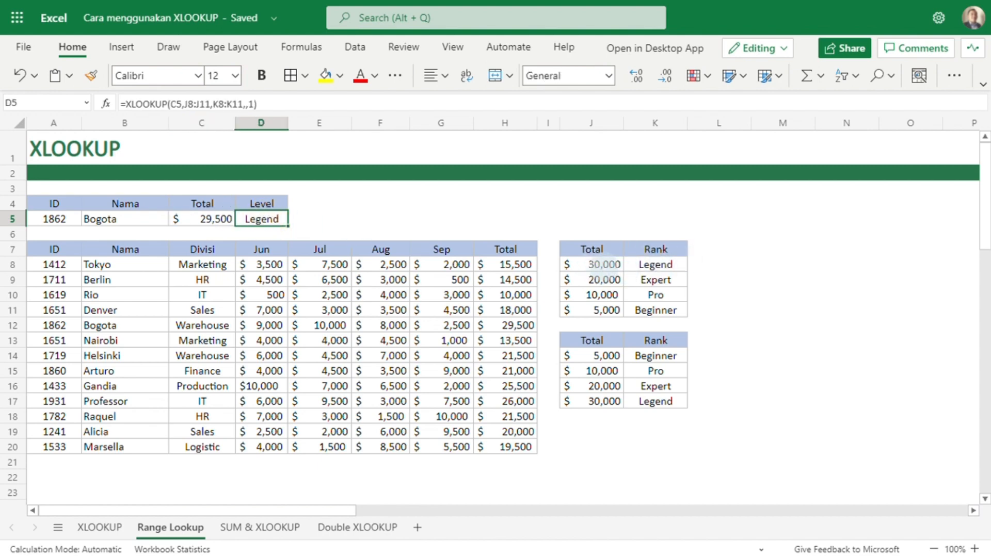
{"action": "left_click", "coordinate": [609, 264]}
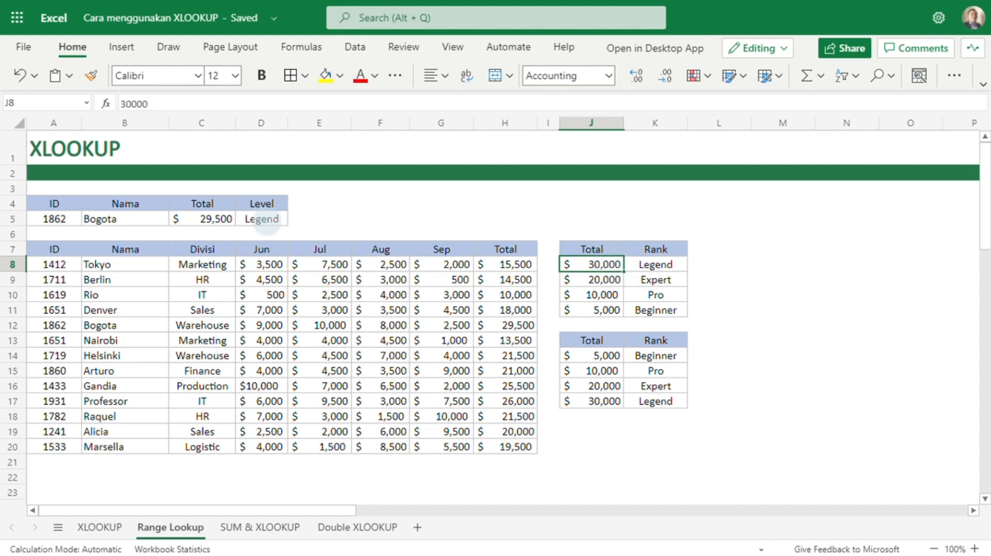
Step: Change the match_mode of the D5 XLOOKUP on the descending rank table to -1
{"action": "left_click", "coordinate": [263, 220]}
{"action": "left_click", "coordinate": [249, 104]}
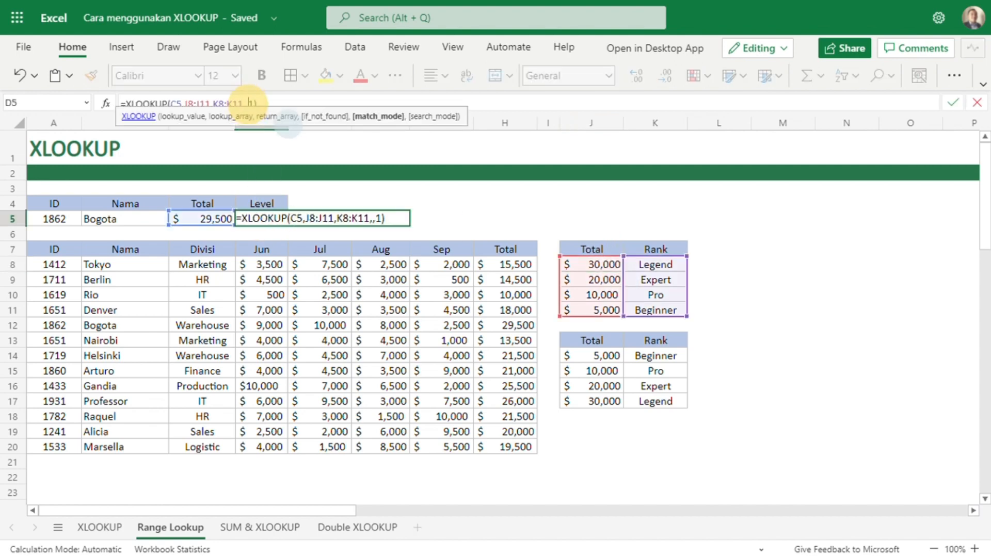
{"action": "type", "text": "-"}
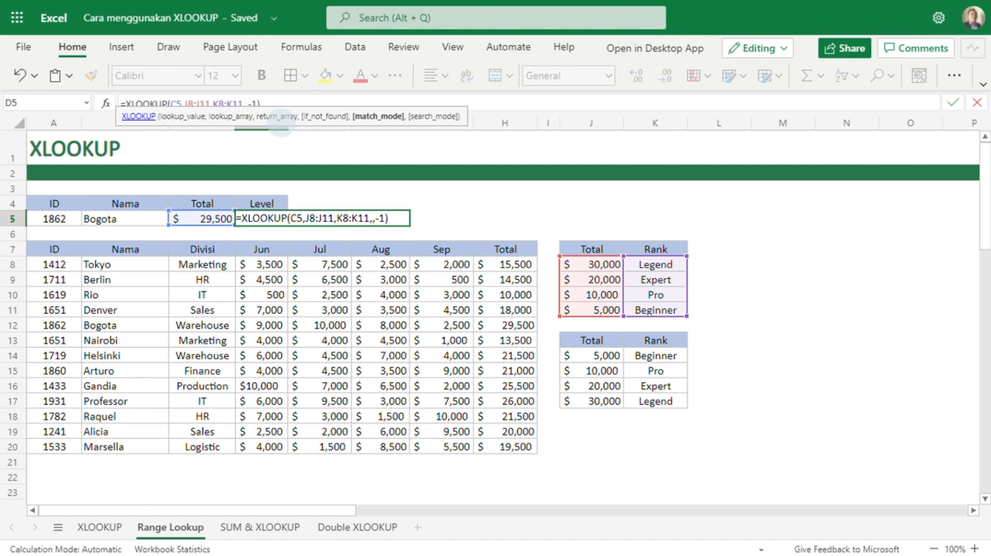
{"action": "key", "text": "Return"}
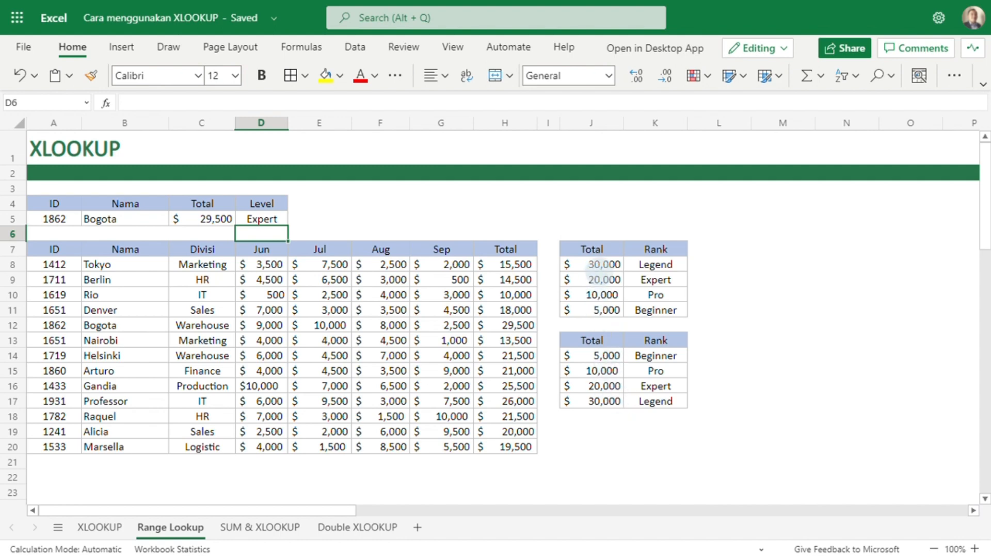
Step: Replace the D5 XLOOKUP's arguments after C5 with lookup array J14:J17 and return array K14:K17 from the ascending rank table
{"action": "left_click", "coordinate": [263, 218]}
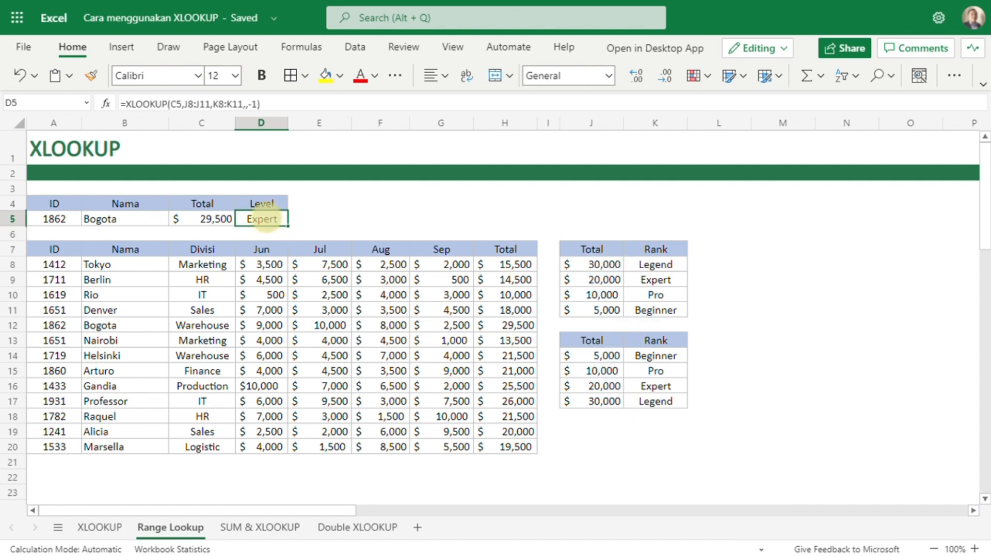
{"action": "left_click", "coordinate": [258, 104]}
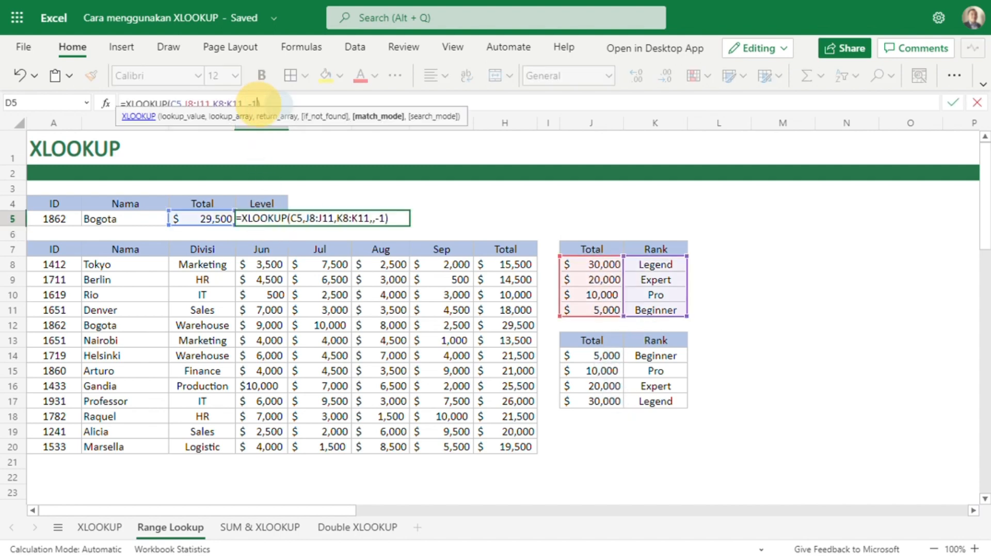
{"action": "key", "text": "BackSpace"}
{"action": "key", "text": "BackSpace"}
{"action": "key", "text": "BackSpace"}
{"action": "key", "text": "BackSpace"}
{"action": "key", "text": "BackSpace"}
{"action": "key", "text": "BackSpace"}
{"action": "key", "text": "BackSpace"}
{"action": "key", "text": "BackSpace"}
{"action": "key", "text": "BackSpace"}
{"action": "key", "text": "BackSpace"}
{"action": "key", "text": "BackSpace"}
{"action": "key", "text": "BackSpace"}
{"action": "key", "text": "BackSpace"}
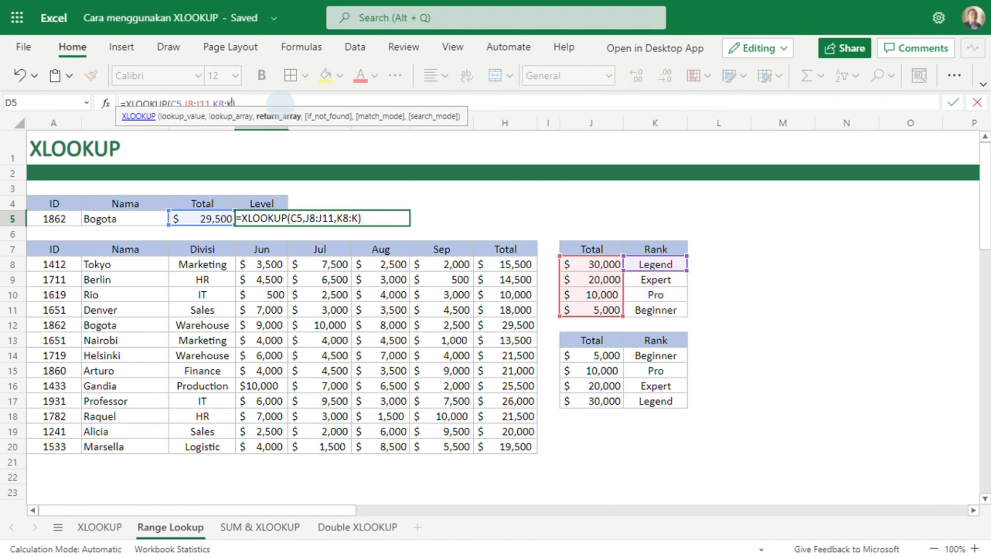
{"action": "key", "text": "BackSpace"}
{"action": "key", "text": "BackSpace"}
{"action": "key", "text": "BackSpace"}
{"action": "key", "text": "BackSpace"}
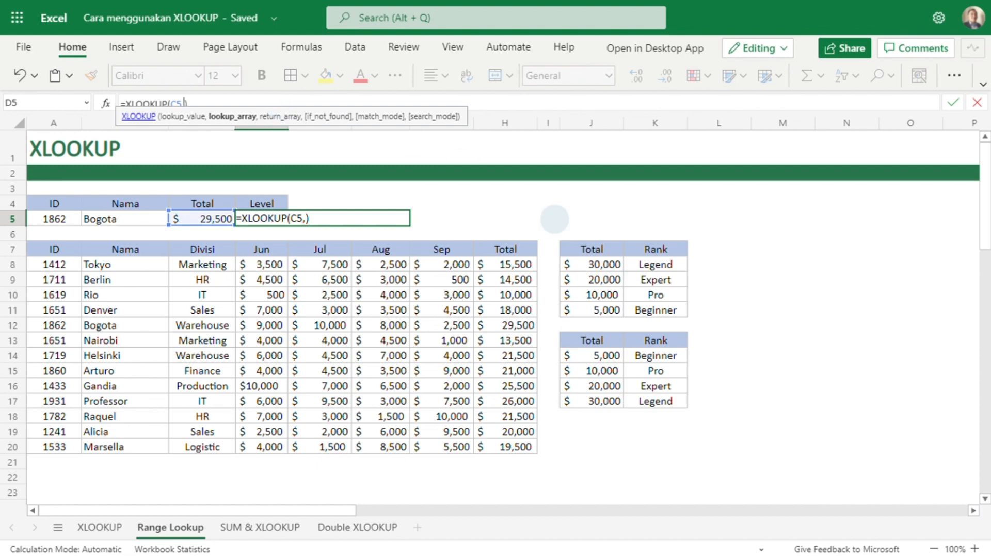
{"action": "left_click_drag", "start_coordinate": [589, 356], "coordinate": [593, 405]}
{"action": "type", "text": ","}
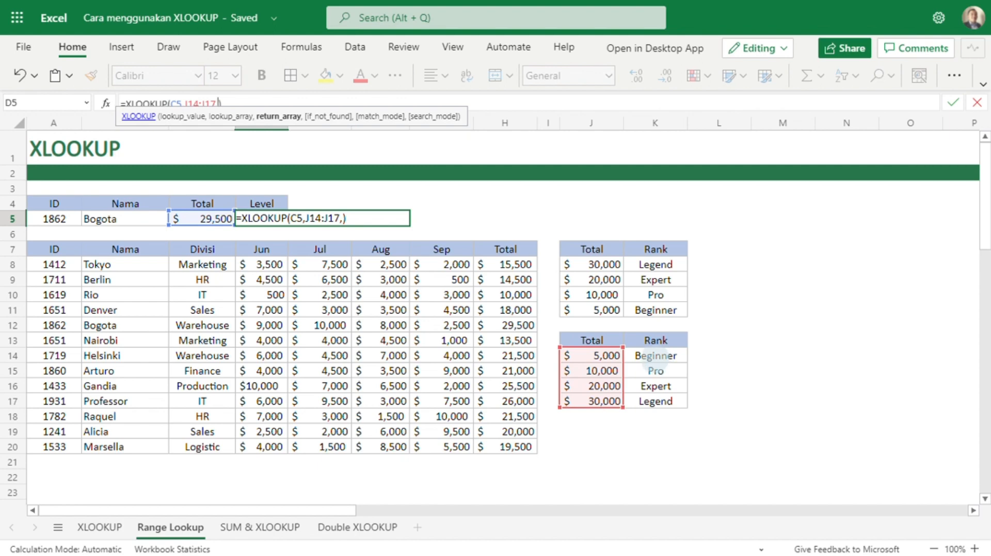
{"action": "left_click_drag", "start_coordinate": [654, 362], "coordinate": [661, 409]}
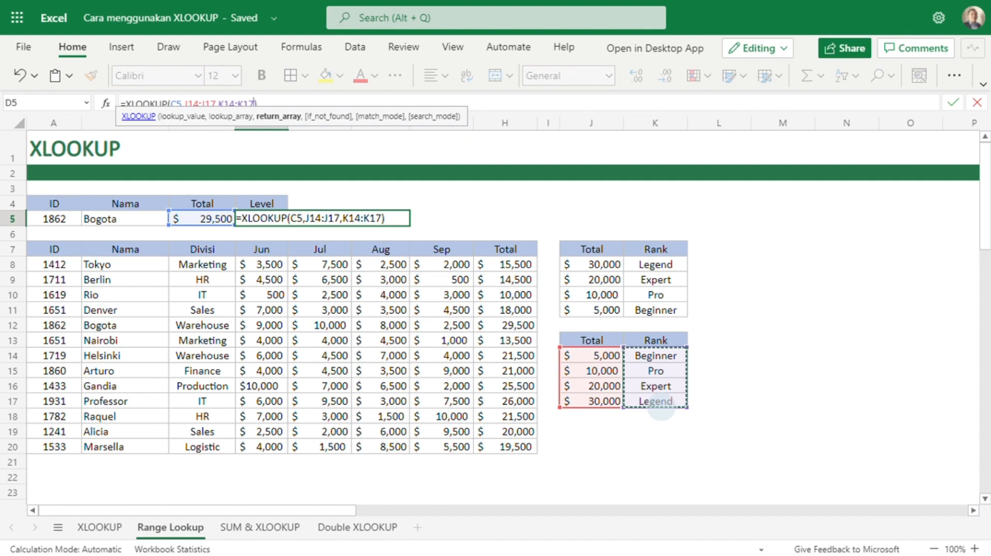
Step: Skip if_not_found and complete the D5 formula as =XLOOKUP(C5,J14:J17,K14:K17,,1)
{"action": "type", "text": ","}
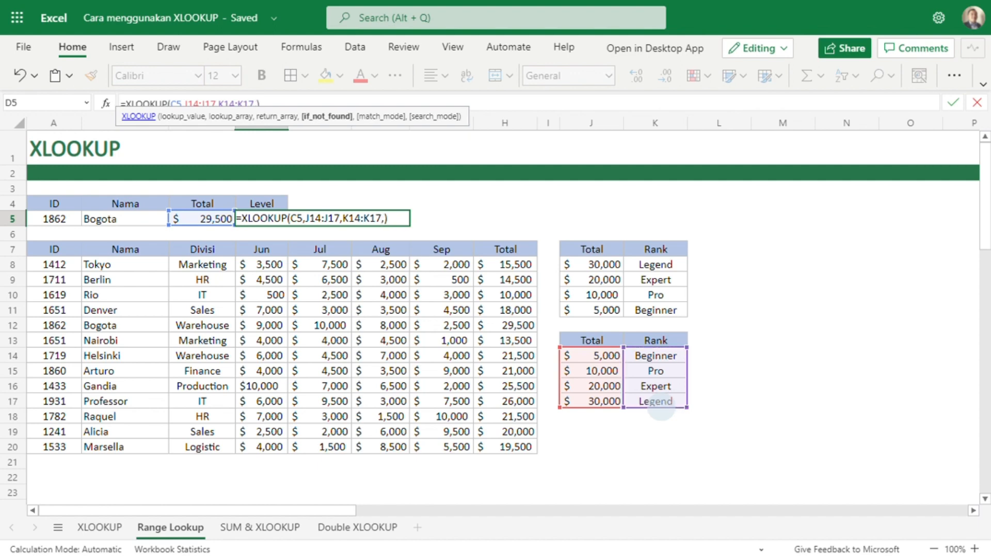
{"action": "type", "text": ","}
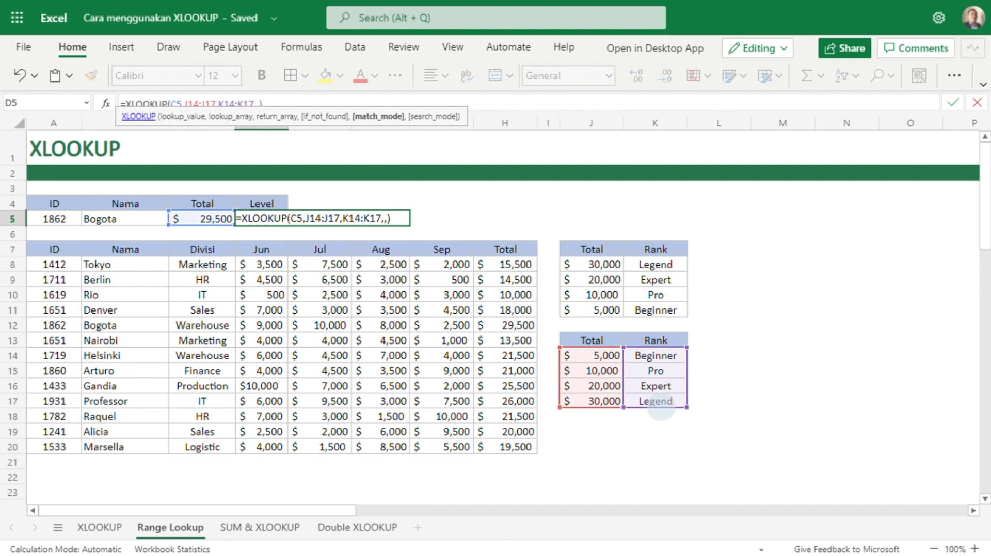
{"action": "type", "text": "1)"}
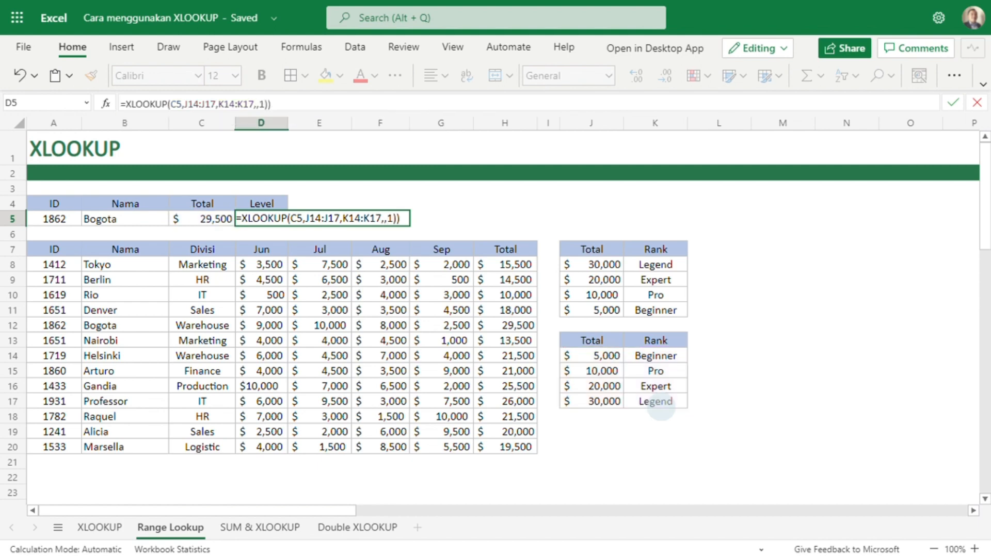
{"action": "key", "text": "BackSpace"}
{"action": "key", "text": "Return"}
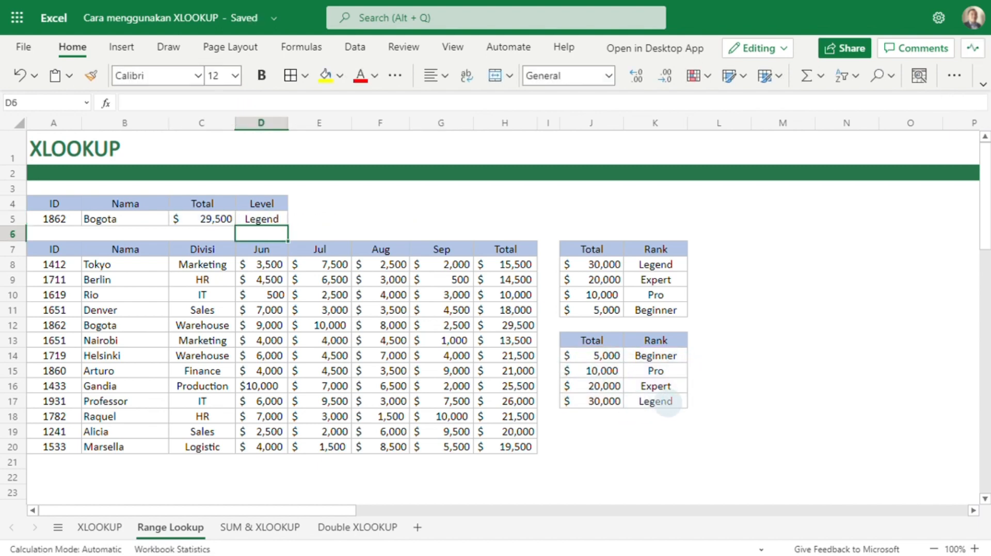
Step: Change the D5 XLOOKUP's match_mode to -1 for the ascending rank table and select that table's rows starting at J14
{"action": "left_click", "coordinate": [260, 219]}
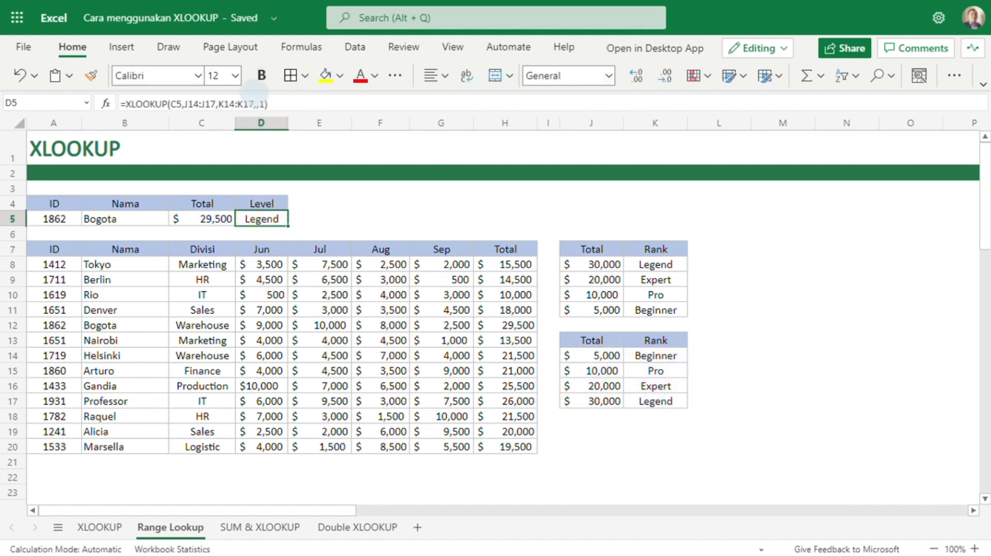
{"action": "left_click", "coordinate": [258, 103]}
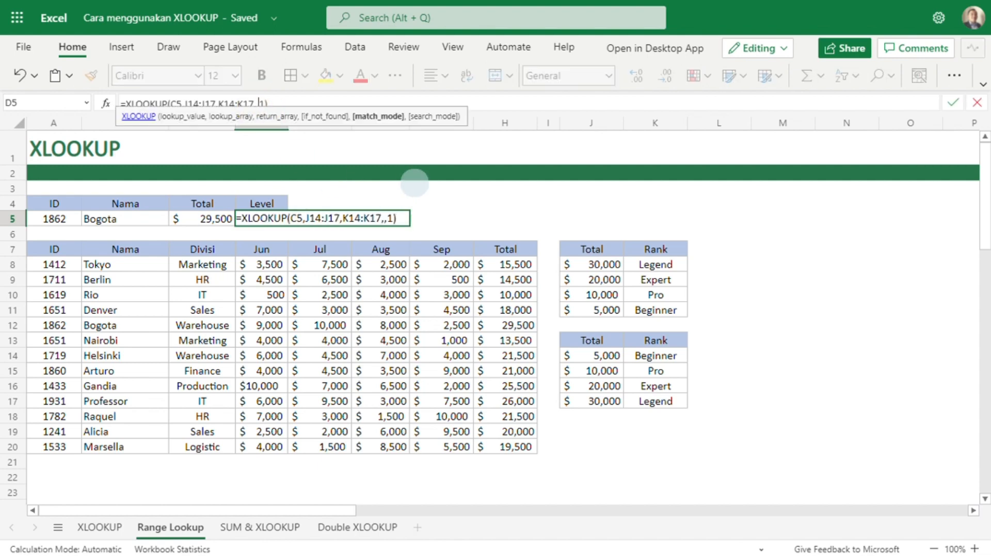
{"action": "key", "text": "Return"}
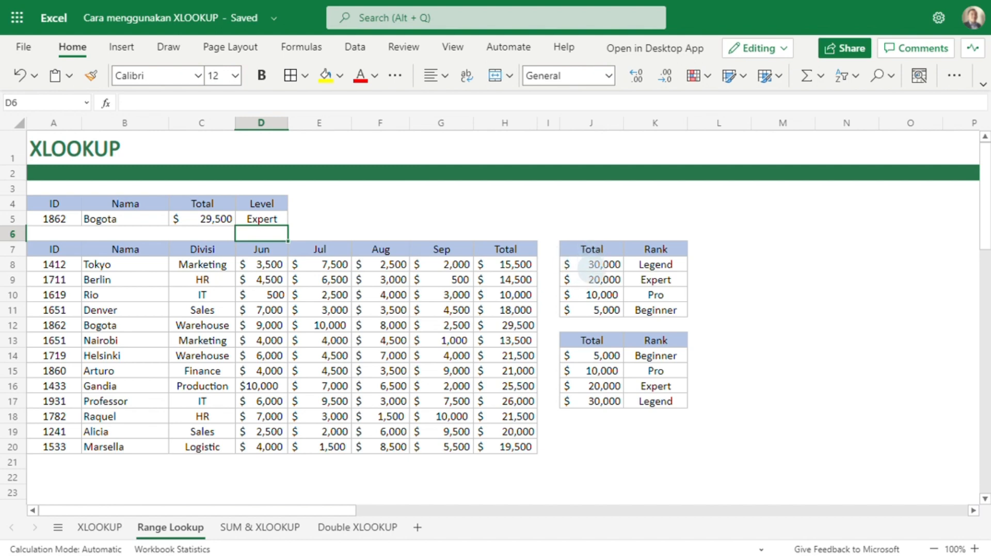
{"action": "left_click_drag", "start_coordinate": [598, 356], "coordinate": [647, 408]}
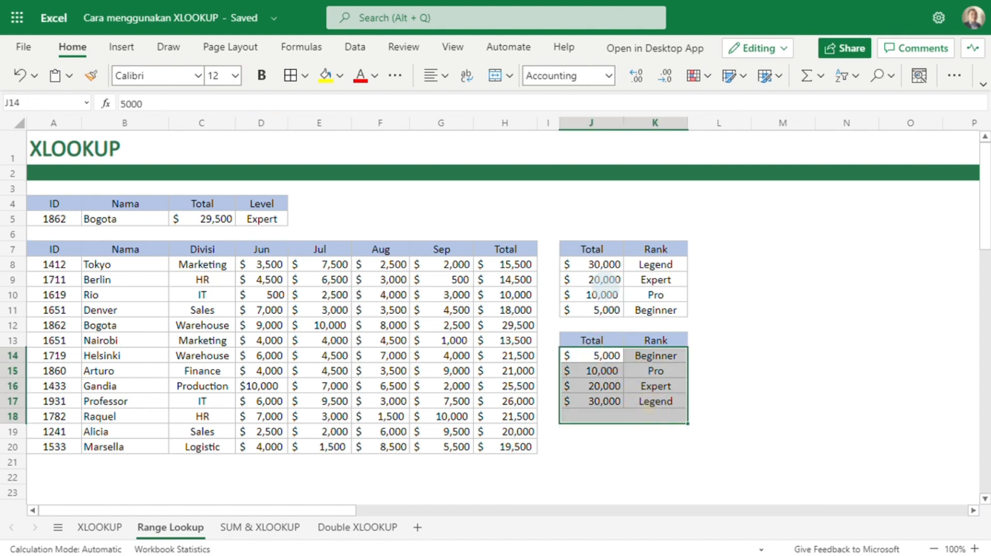
Step: Examine the descending rank table in J8:K11 and the formulas behind the Total in C5 and the Level in D5
{"action": "left_click_drag", "start_coordinate": [598, 264], "coordinate": [653, 312]}
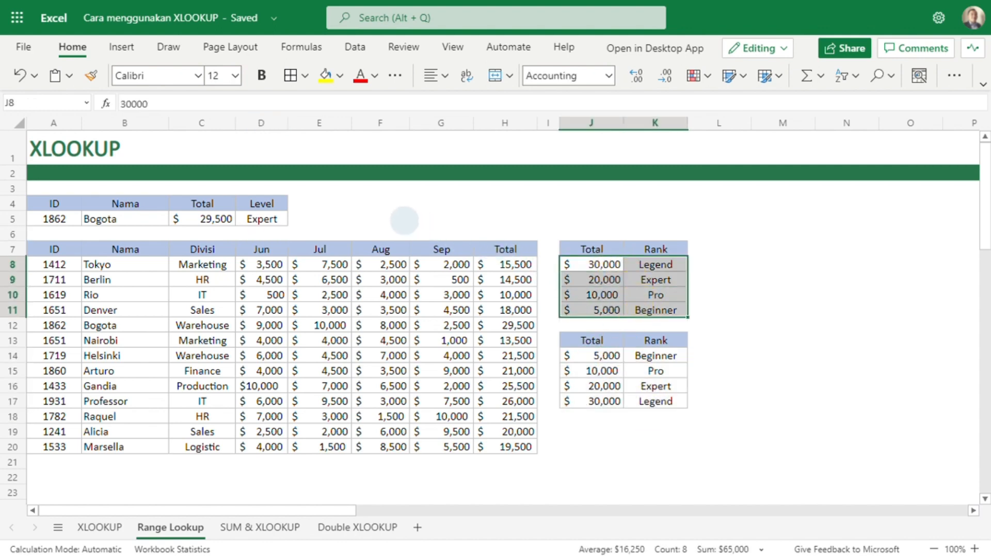
{"action": "left_click", "coordinate": [260, 218]}
{"action": "left_click", "coordinate": [217, 219]}
{"action": "left_click", "coordinate": [261, 218]}
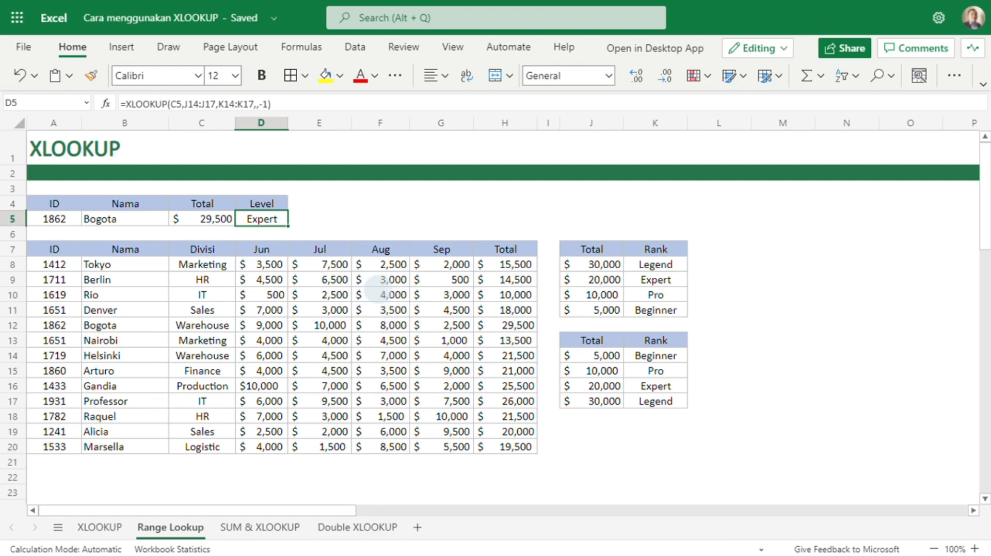
{"action": "left_click", "coordinate": [333, 219]}
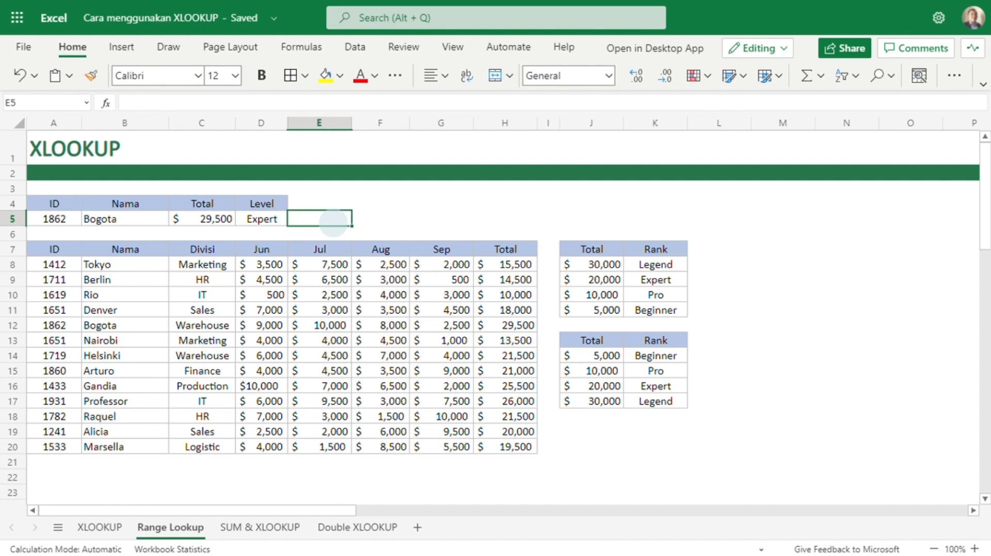
{"action": "key", "text": "Left"}
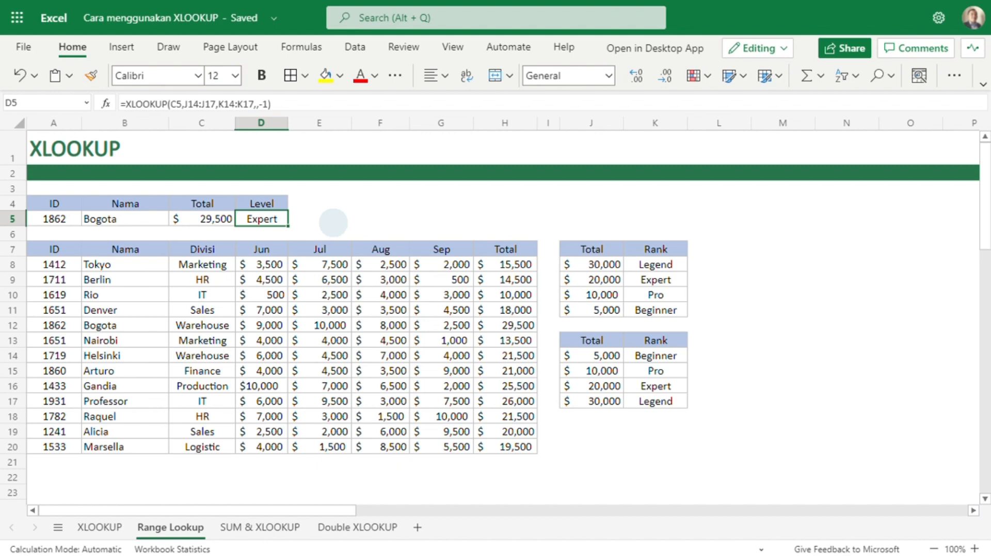
{"action": "key", "text": "Left"}
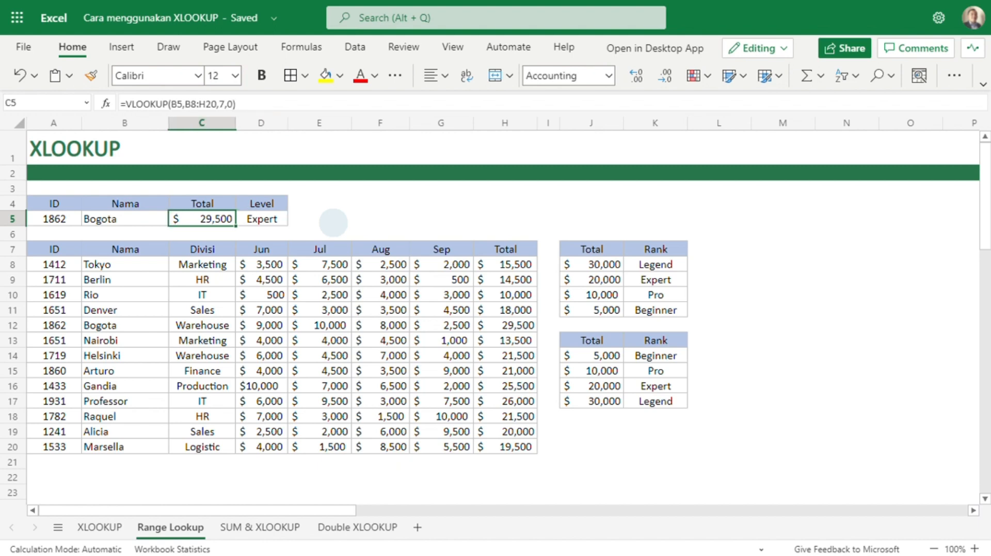
{"action": "key", "text": "Right"}
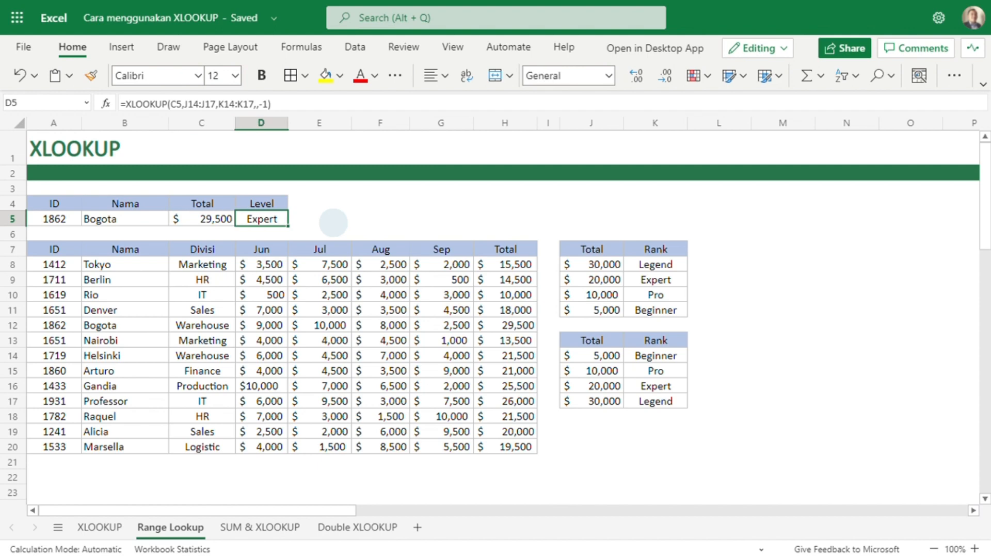
Step: Clear the Level formula from D5 and review how the name in B5 leads to the total in C5
{"action": "key", "text": "Delete"}
{"action": "key", "text": "Left"}
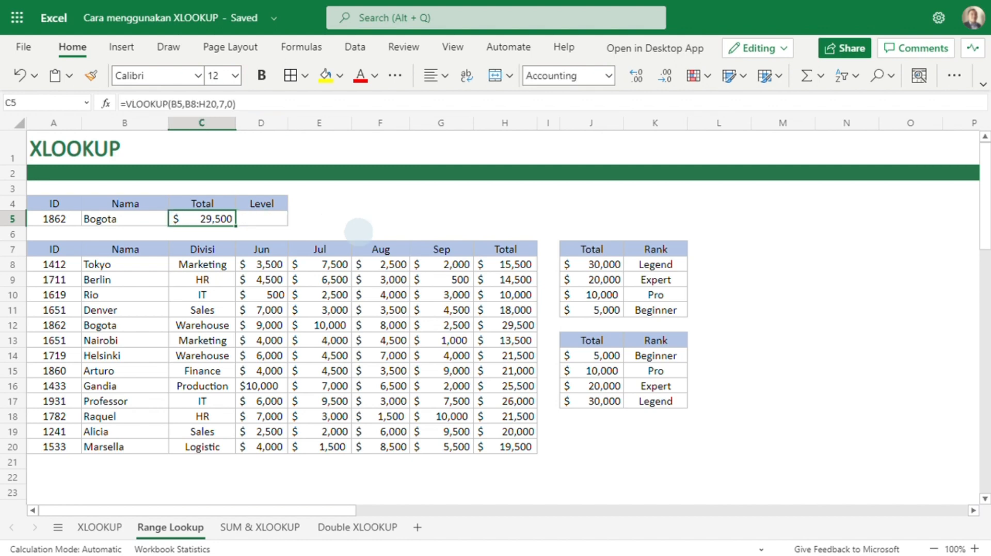
{"action": "left_click", "coordinate": [269, 219]}
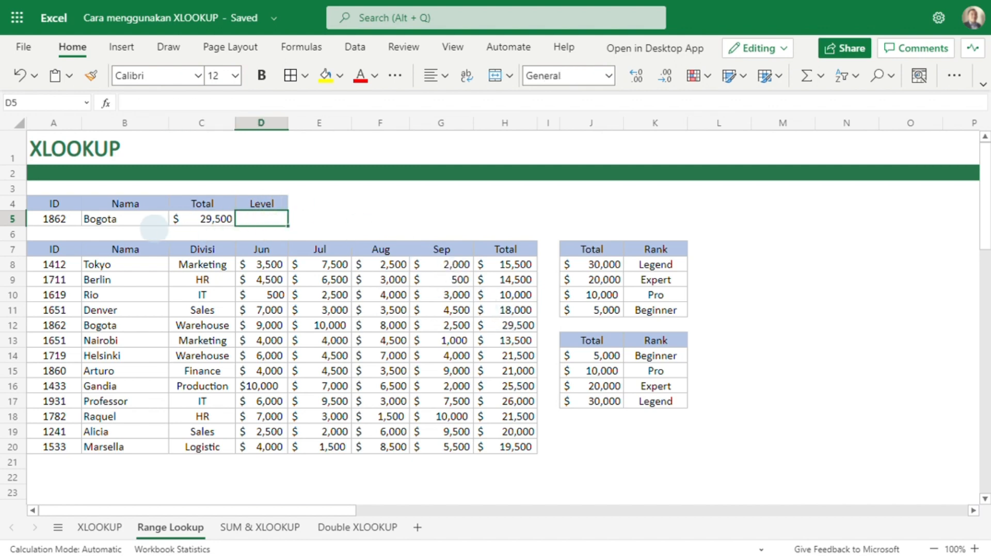
{"action": "left_click", "coordinate": [135, 219]}
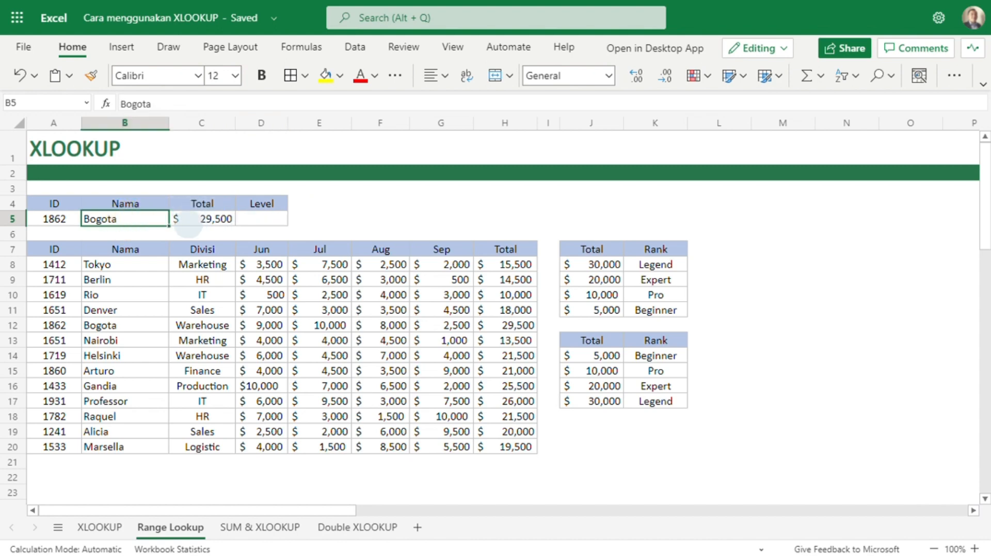
{"action": "left_click", "coordinate": [196, 218]}
{"action": "left_click", "coordinate": [129, 217]}
{"action": "left_click", "coordinate": [199, 216]}
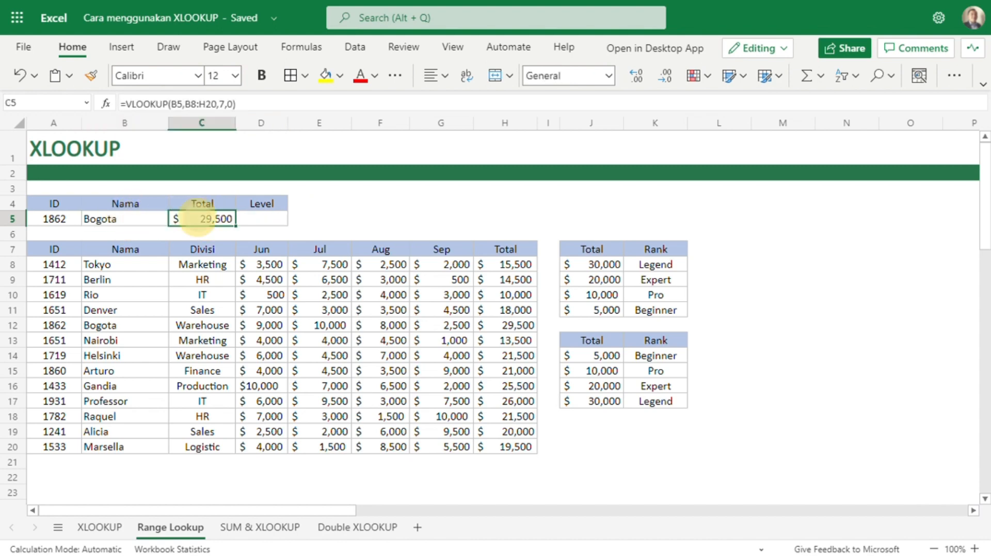
{"action": "left_click", "coordinate": [266, 218]}
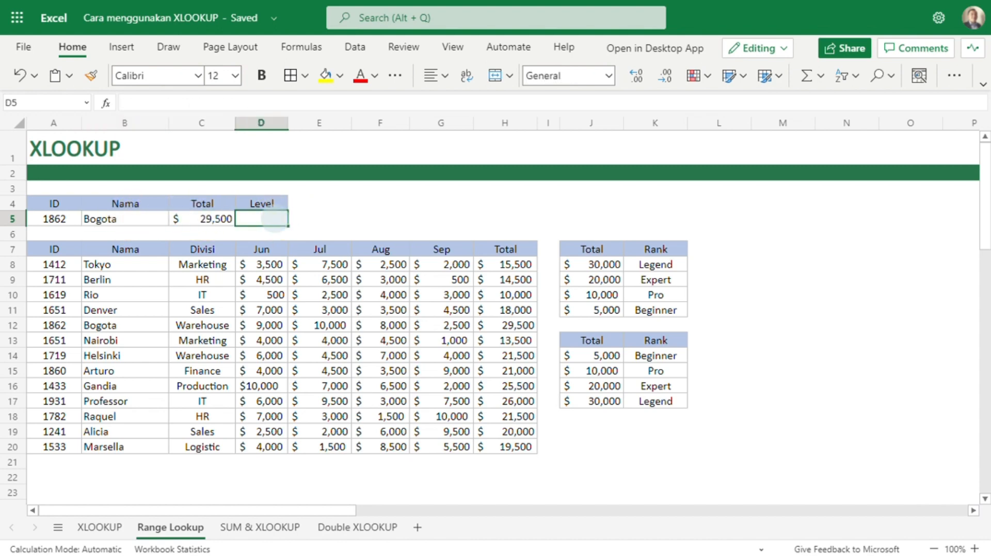
{"action": "left_click", "coordinate": [214, 220]}
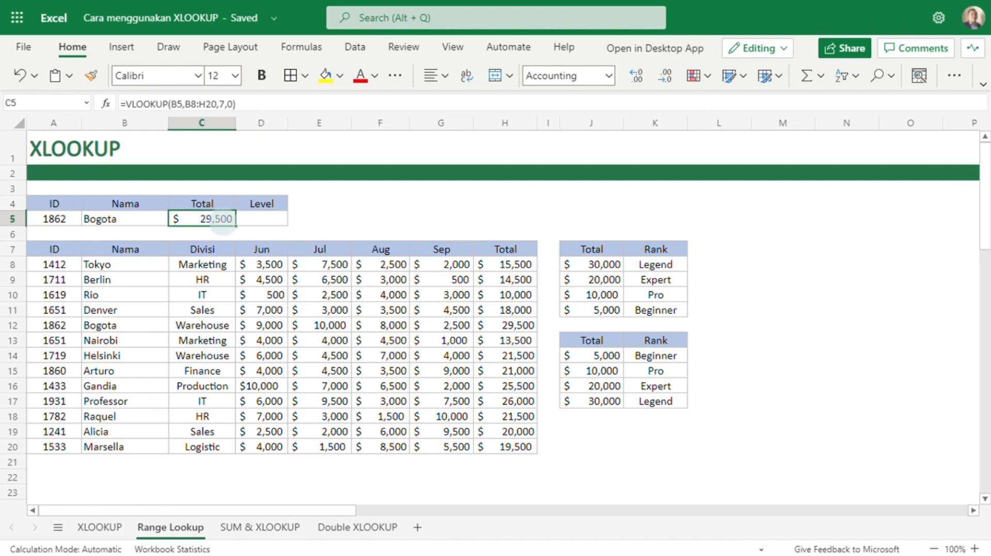
{"action": "left_click", "coordinate": [257, 220]}
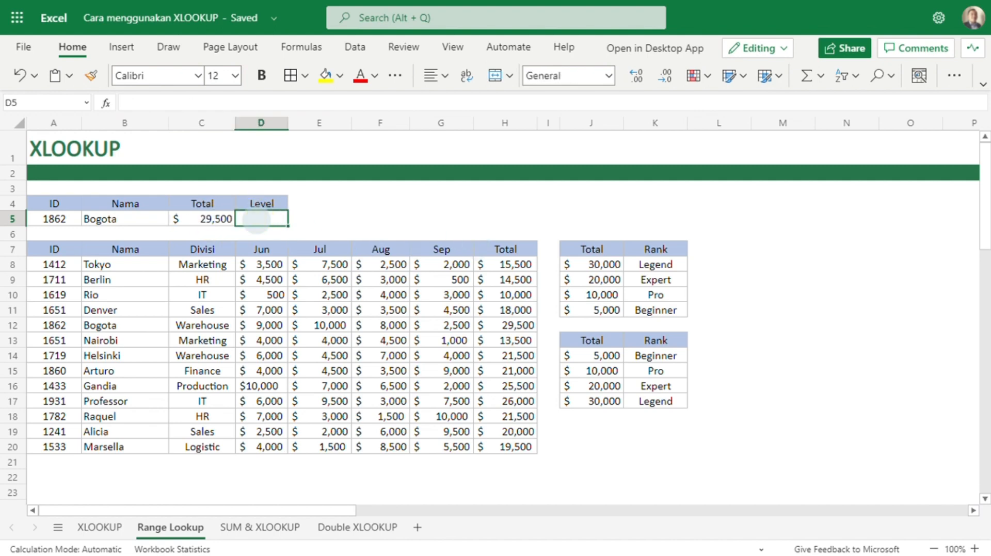
Step: Start an XLOOKUP in D5 whose lookup value is the nested XLOOKUP(B5,B8:B20,H8:H20)
{"action": "type", "text": "="}
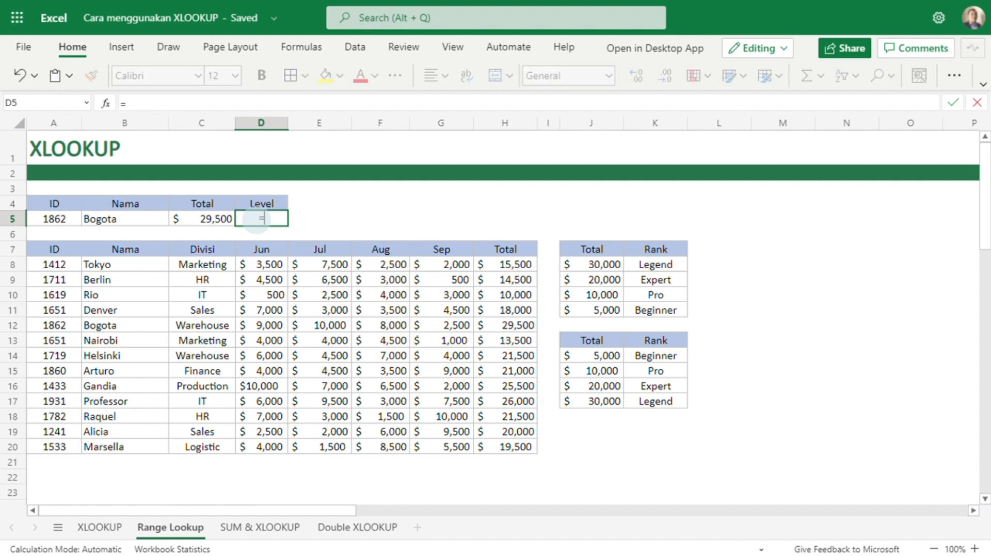
{"action": "type", "text": "xl"}
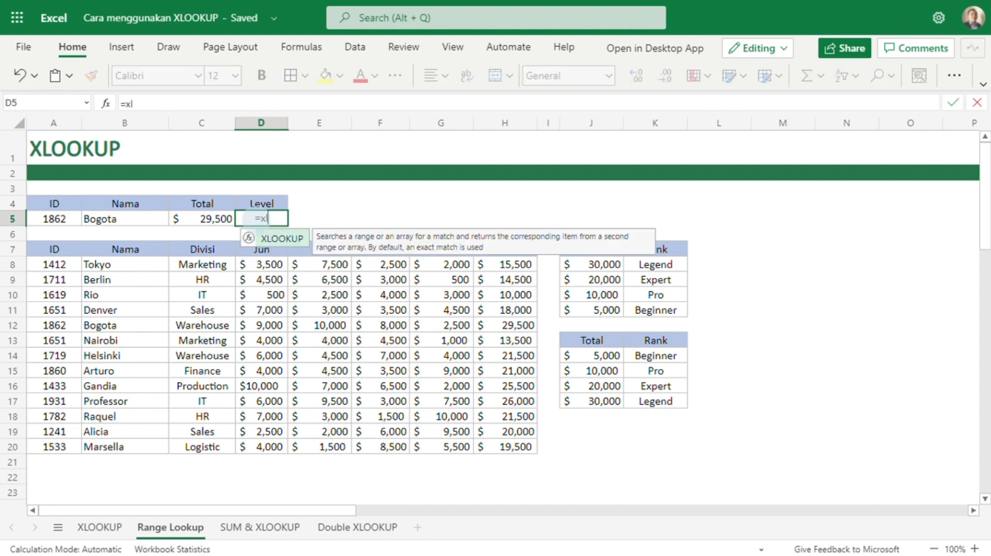
{"action": "type", "text": "ookup("}
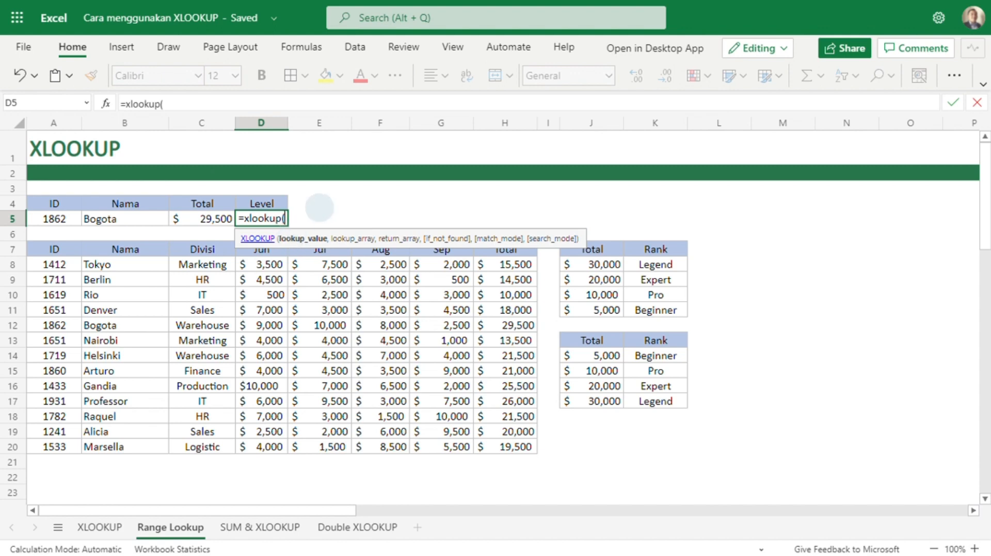
{"action": "type", "text": "xlookup"}
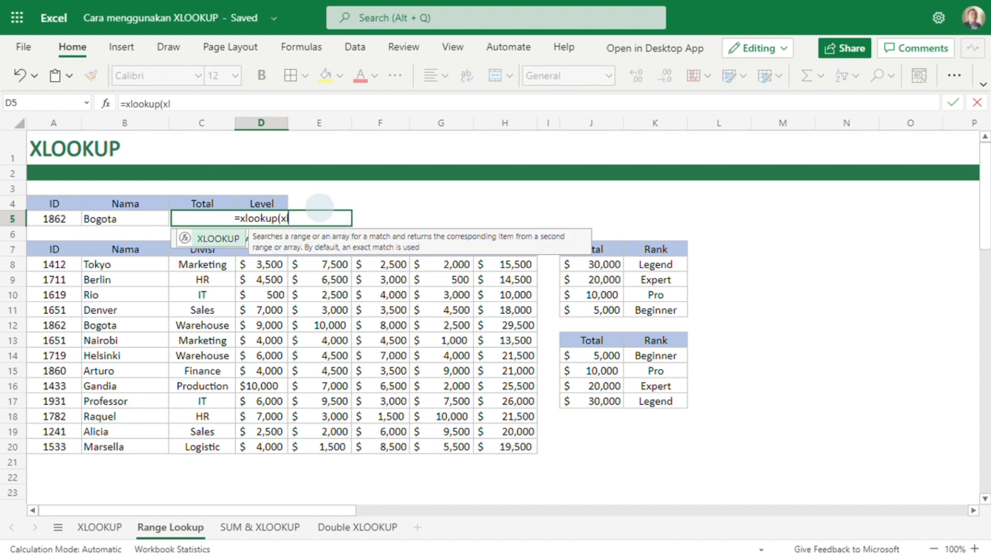
{"action": "type", "text": "("}
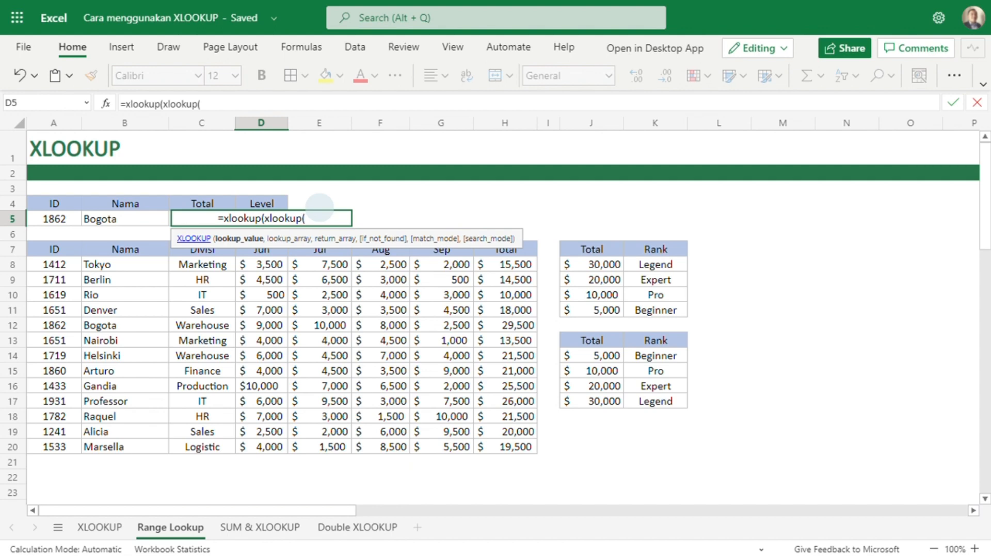
{"action": "left_click", "coordinate": [126, 219]}
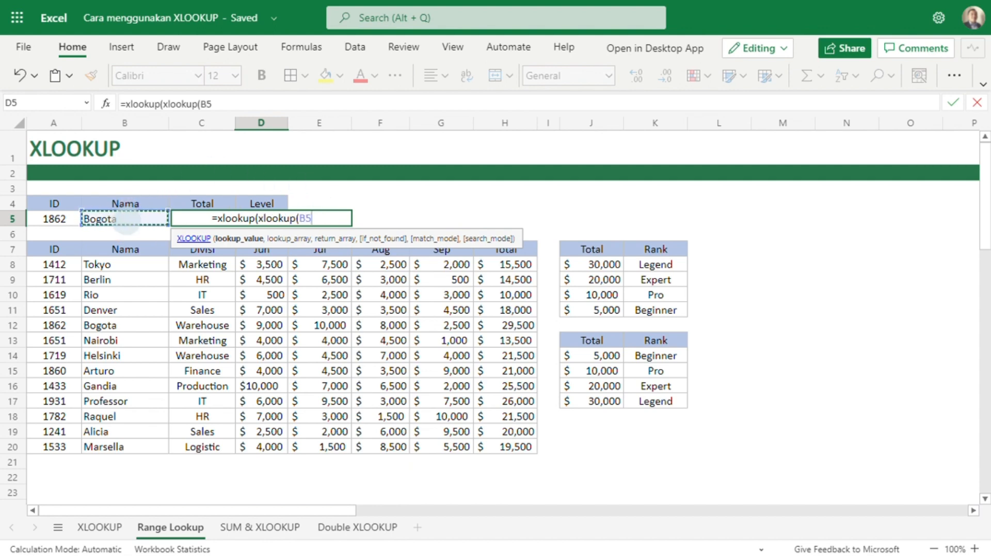
{"action": "type", "text": ","}
{"action": "left_click_drag", "start_coordinate": [119, 264], "coordinate": [139, 447]}
{"action": "type", "text": ","}
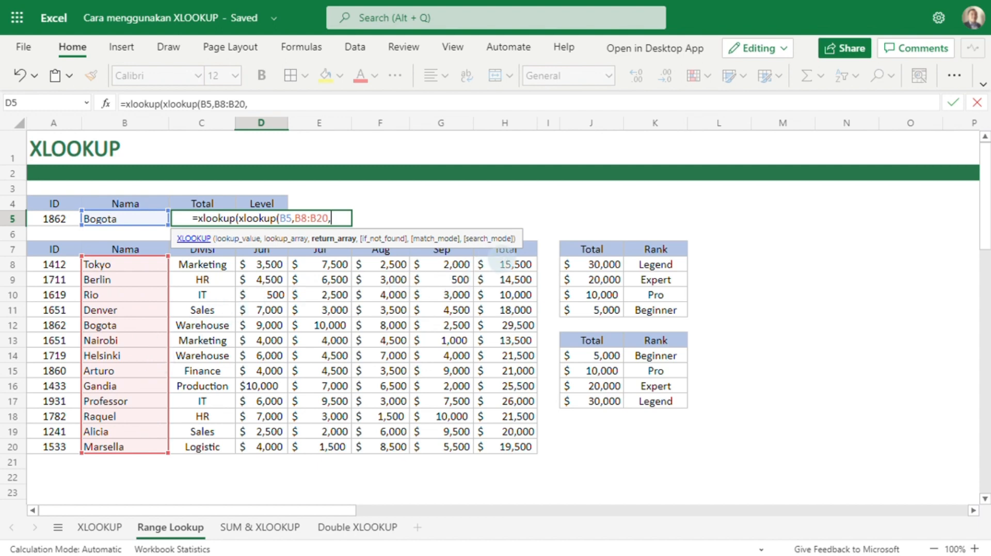
{"action": "left_click", "coordinate": [503, 264]}
{"action": "left_click_drag", "start_coordinate": [503, 264], "coordinate": [513, 448]}
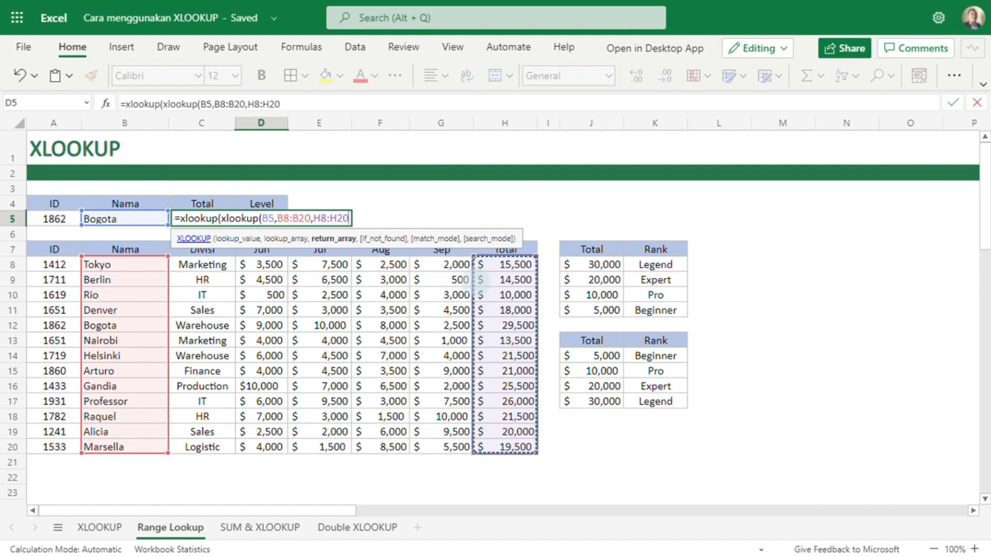
{"action": "type", "text": ")"}
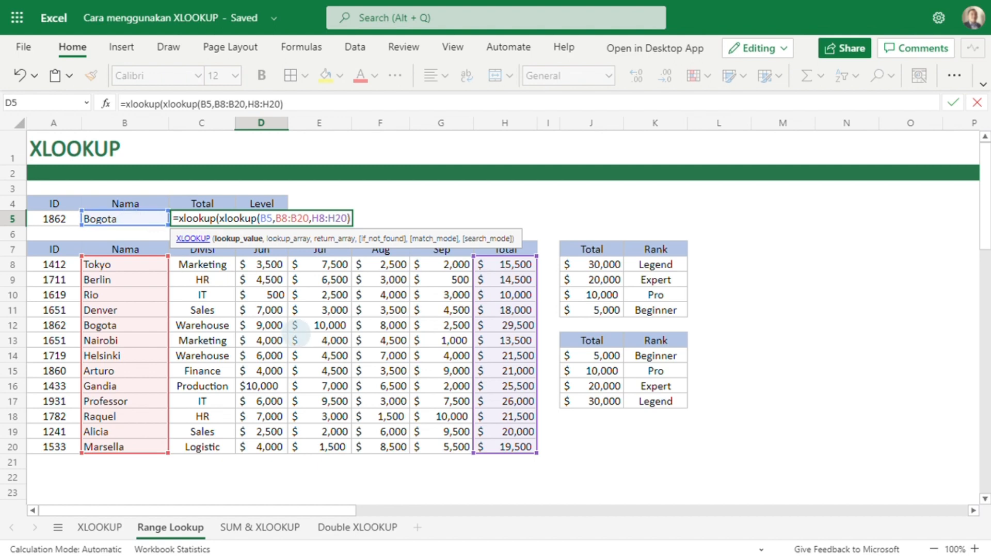
Step: Complete the outer XLOOKUP in D5 with lookup array J8:J11, return array K8:K11, no if_not_found value and match_mode -1, and check its result
{"action": "type", "text": ","}
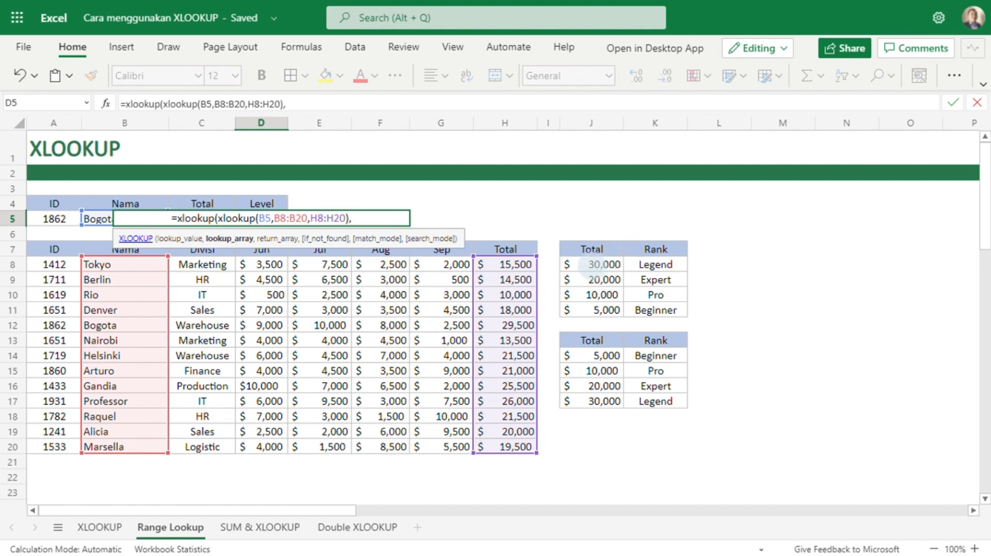
{"action": "left_click_drag", "start_coordinate": [588, 264], "coordinate": [597, 310]}
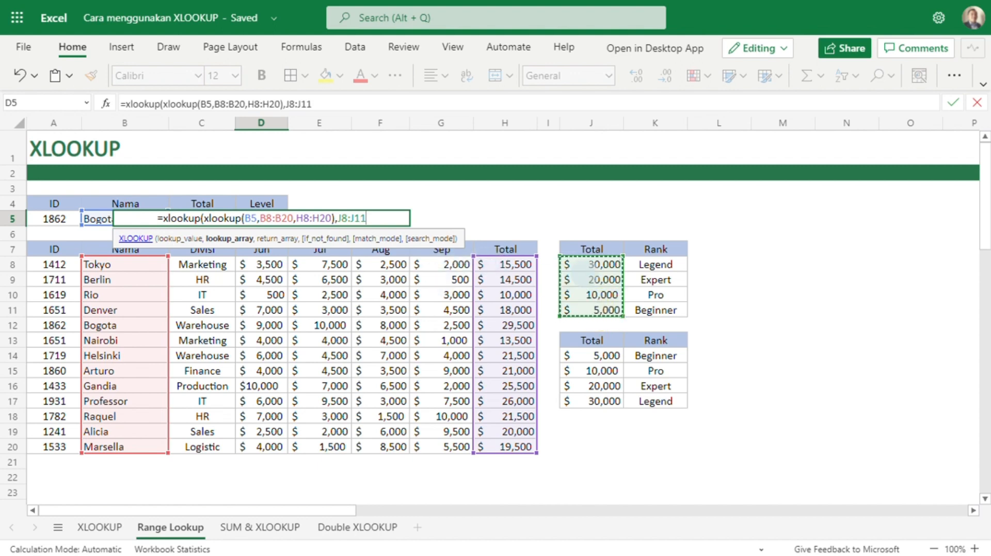
{"action": "type", "text": ","}
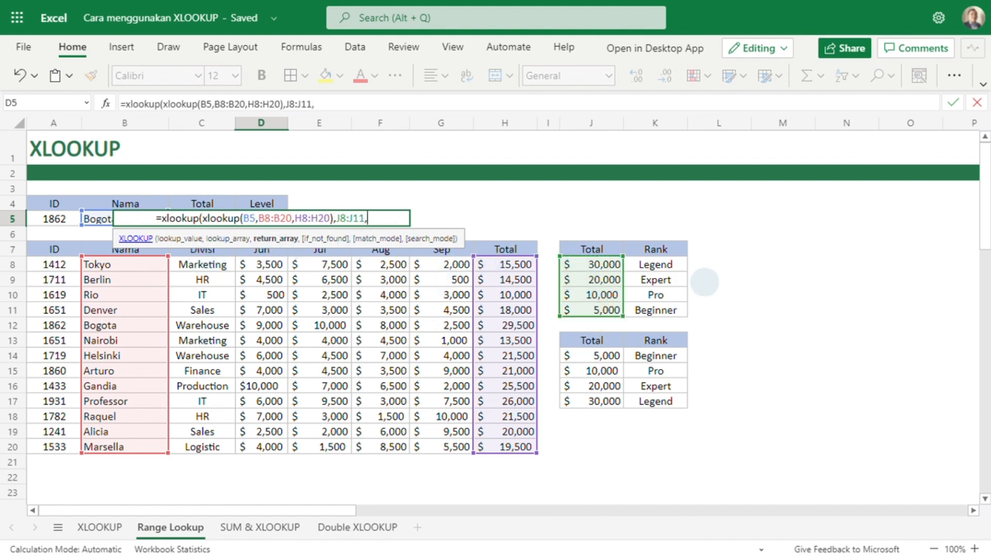
{"action": "left_click_drag", "start_coordinate": [656, 265], "coordinate": [655, 309]}
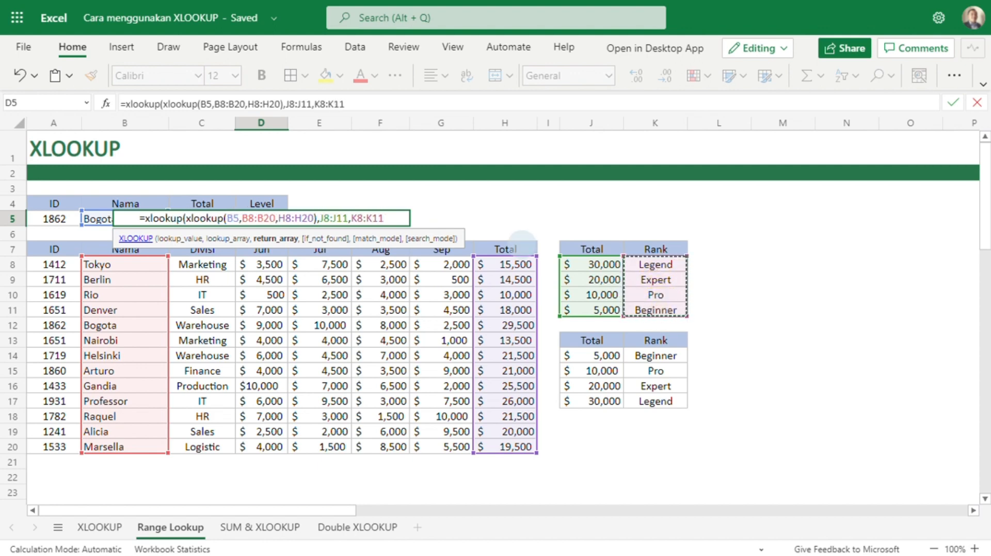
{"action": "type", "text": ","}
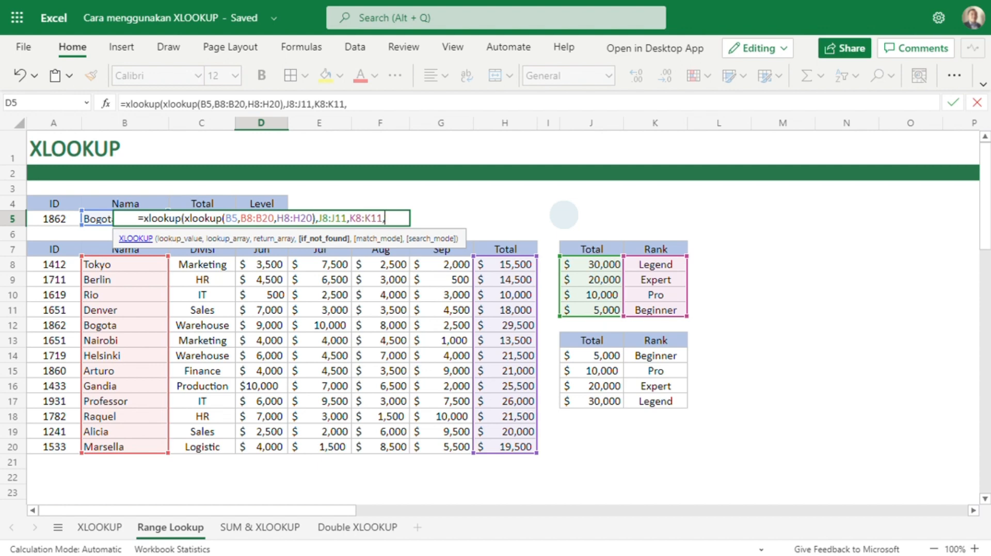
{"action": "type", "text": ","}
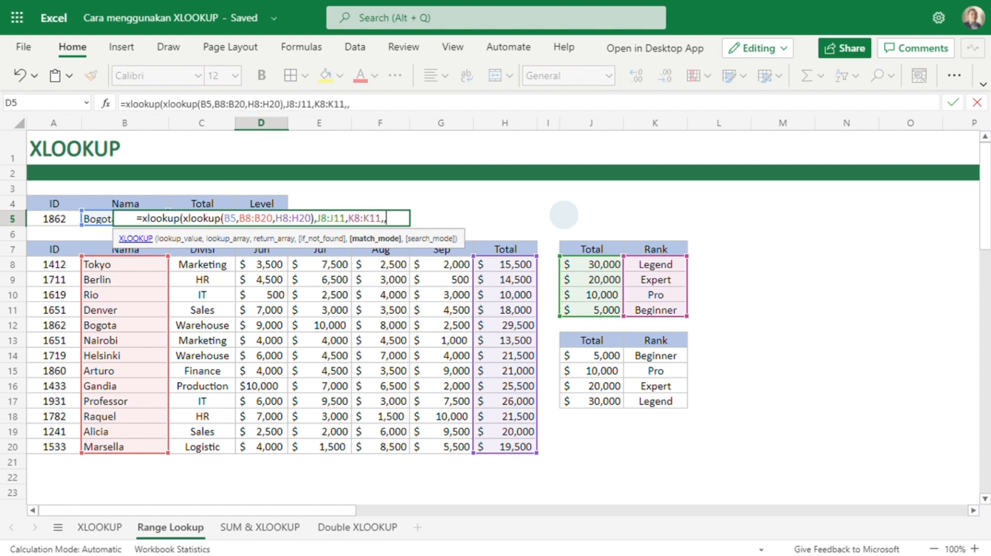
{"action": "type", "text": "-1)"}
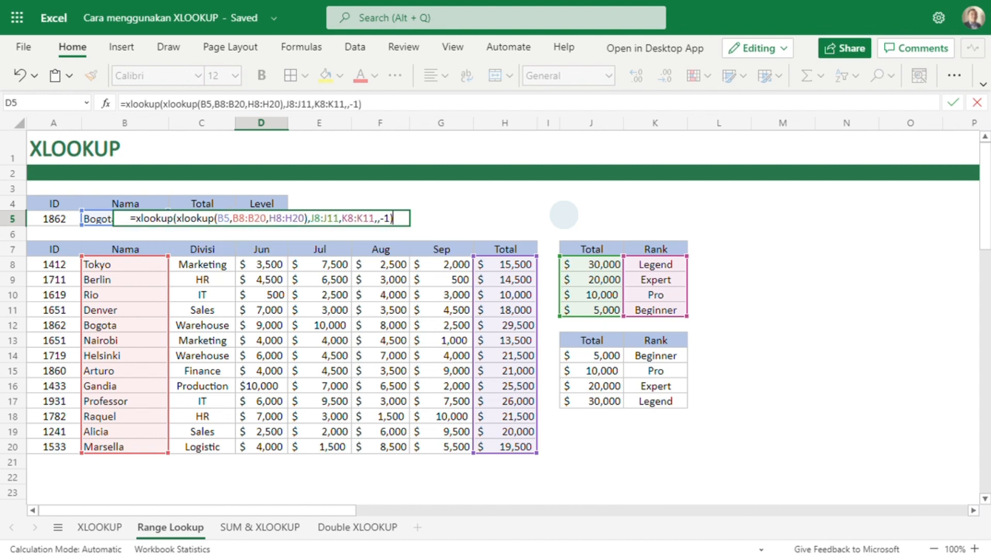
{"action": "key", "text": "Return"}
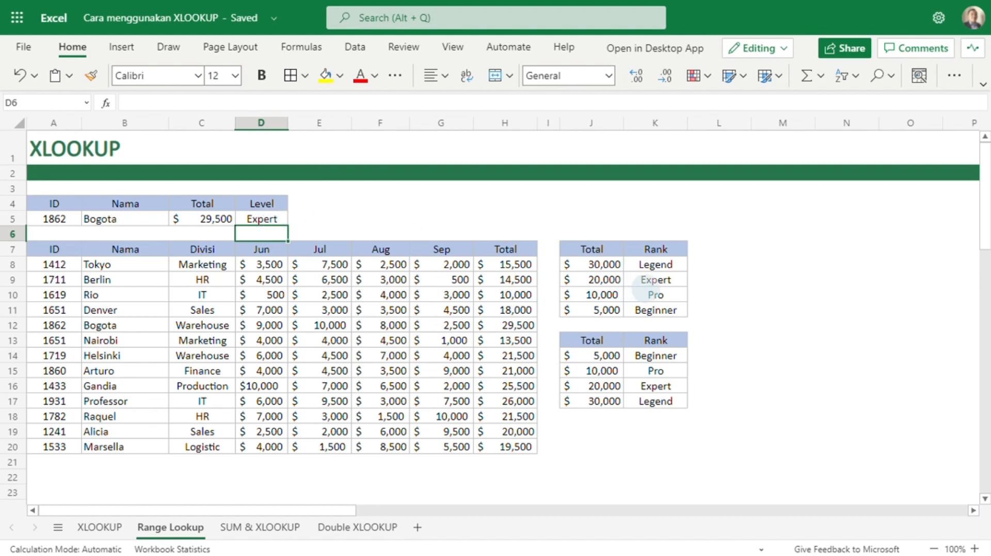
{"action": "left_click", "coordinate": [655, 280]}
{"action": "left_click", "coordinate": [261, 219]}
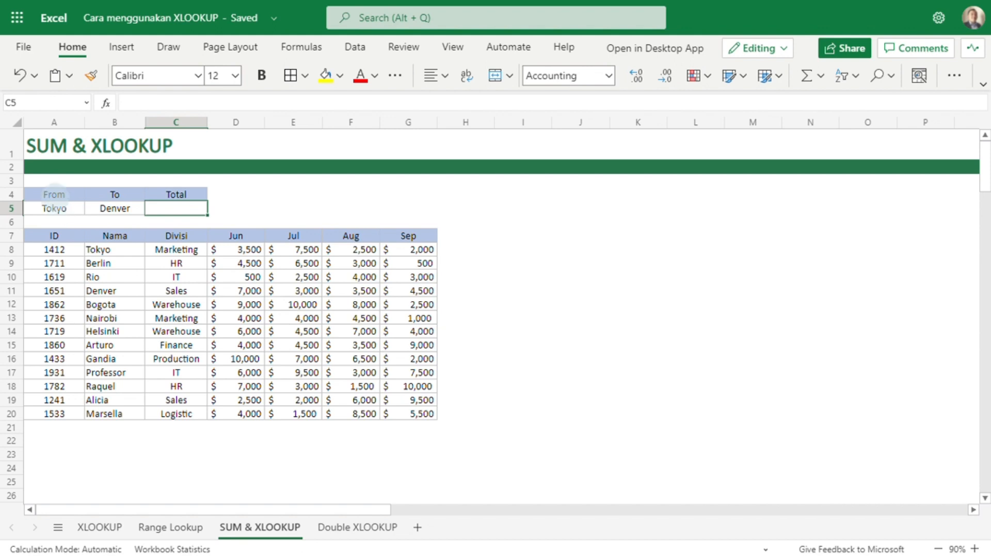
Step: On the SUM & XLOOKUP sheet, examine the From and To names and the matching June to September amounts in D8:G11
{"action": "left_click", "coordinate": [55, 194]}
{"action": "left_click", "coordinate": [111, 193]}
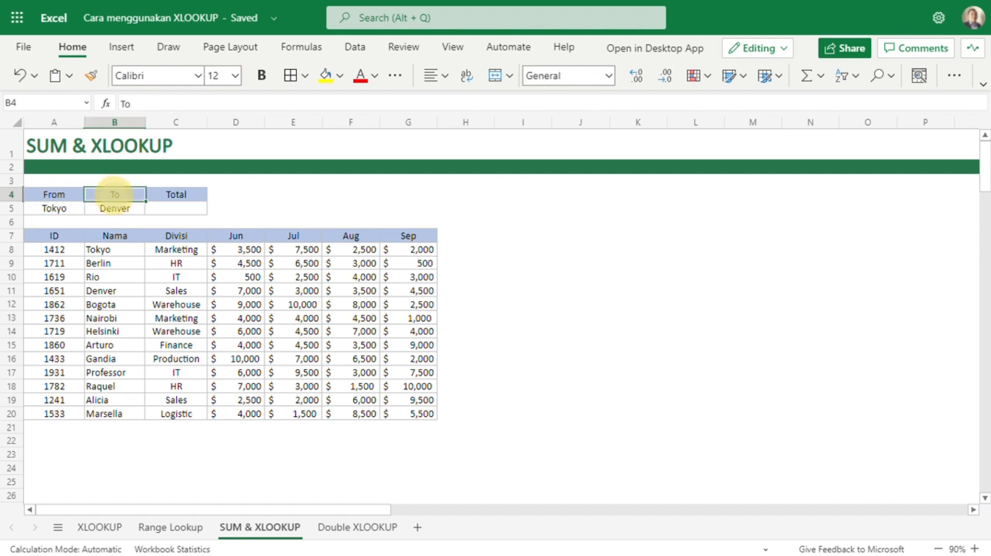
{"action": "left_click", "coordinate": [57, 208]}
{"action": "left_click", "coordinate": [114, 208]}
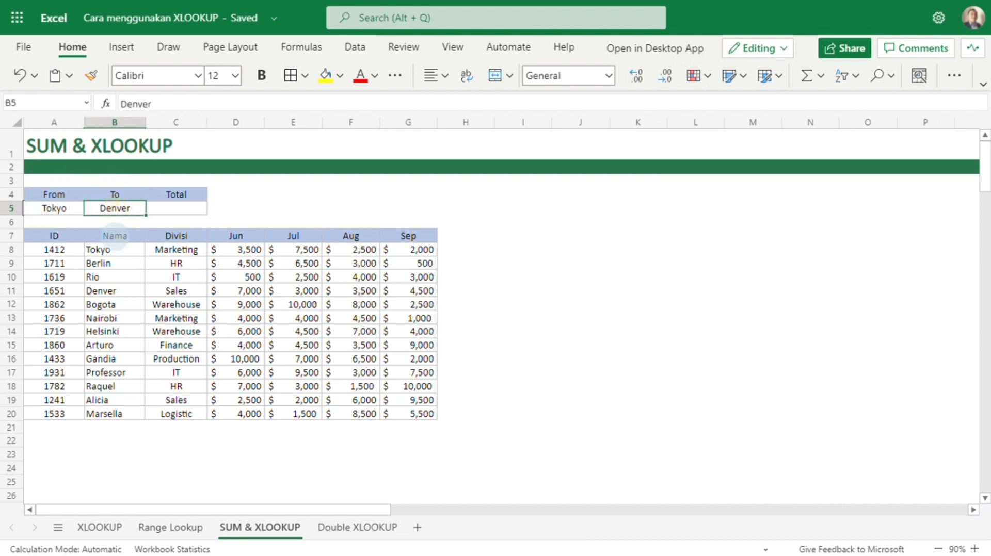
{"action": "left_click", "coordinate": [111, 250]}
{"action": "left_click", "coordinate": [106, 291]}
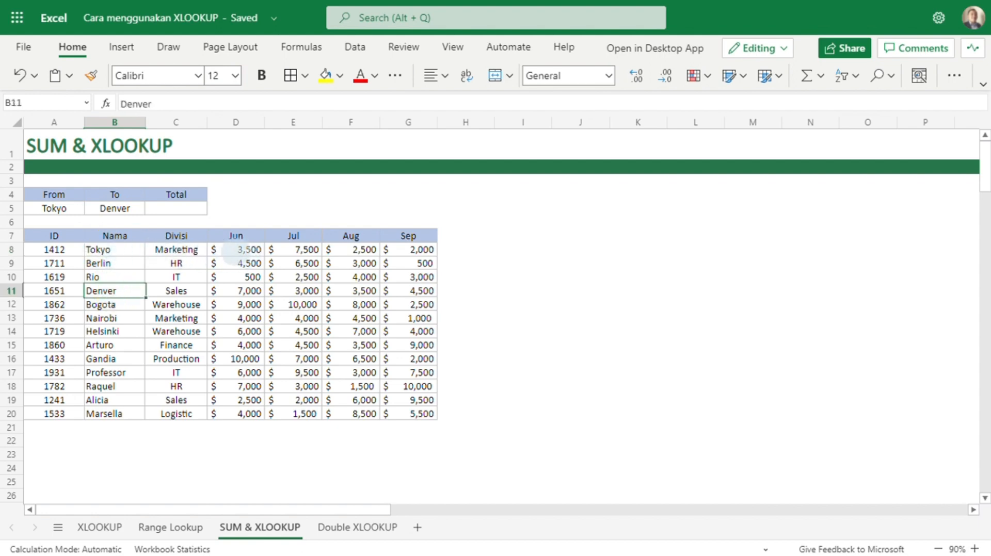
{"action": "left_click", "coordinate": [254, 250]}
{"action": "left_click_drag", "start_coordinate": [257, 251], "coordinate": [407, 290]}
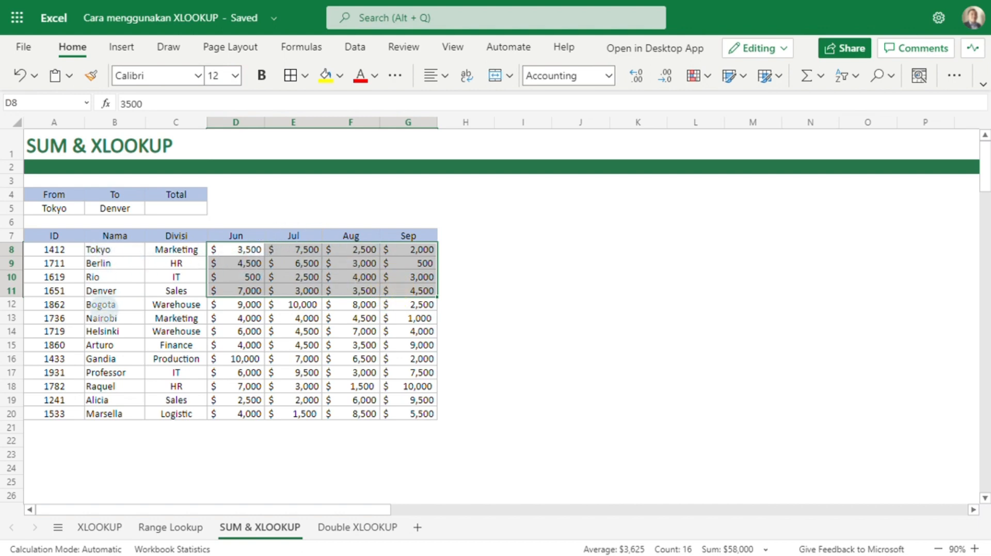
Step: Examine the amounts in D8:G13 and the From and To names in A5 and B5 that define the Total in C5
{"action": "left_click_drag", "start_coordinate": [222, 250], "coordinate": [388, 316]}
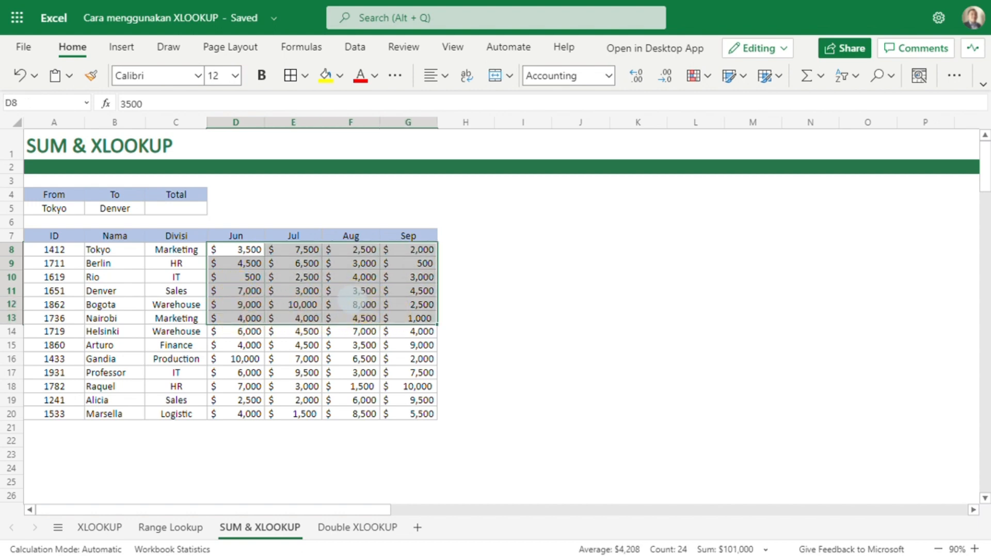
{"action": "left_click", "coordinate": [176, 209]}
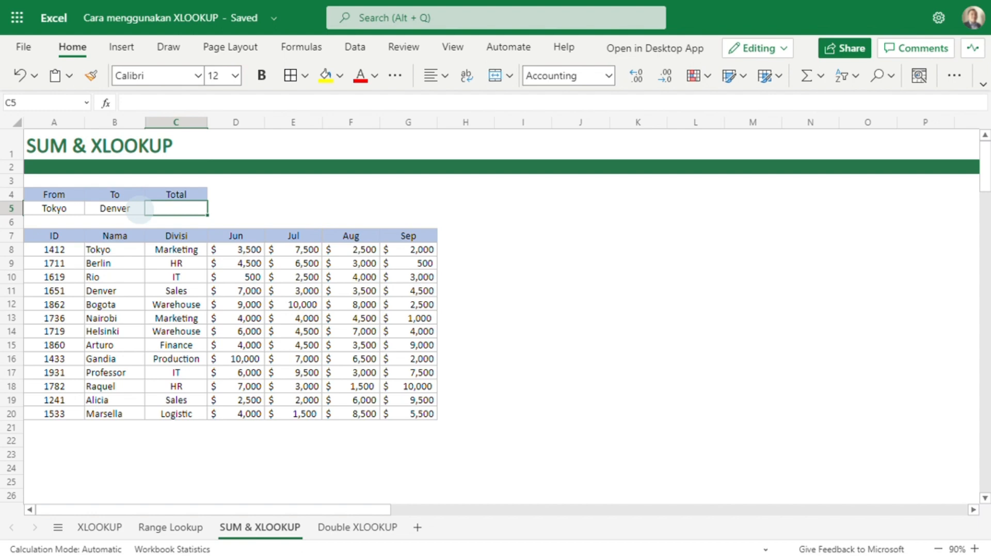
{"action": "left_click", "coordinate": [59, 209]}
{"action": "left_click", "coordinate": [109, 209]}
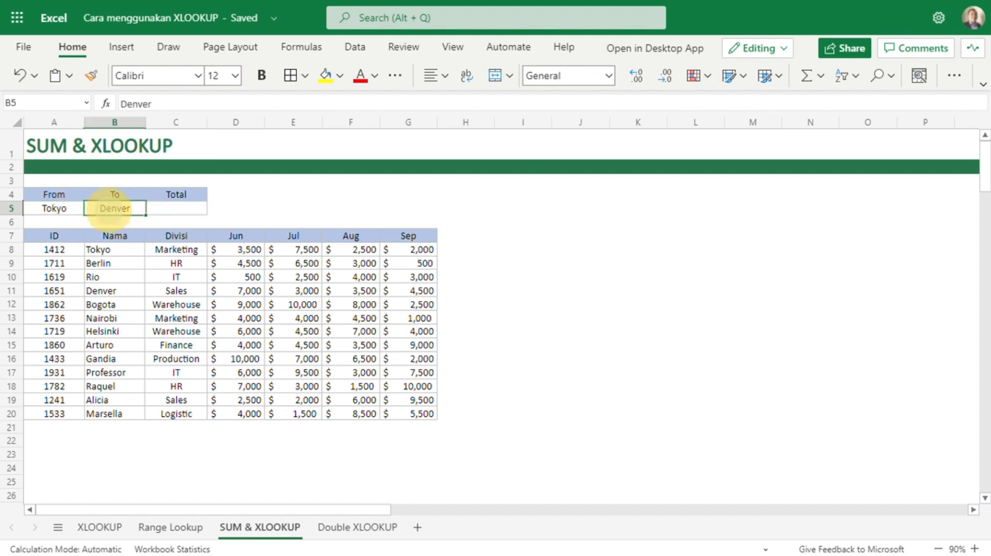
{"action": "left_click", "coordinate": [61, 209]}
{"action": "left_click", "coordinate": [110, 209]}
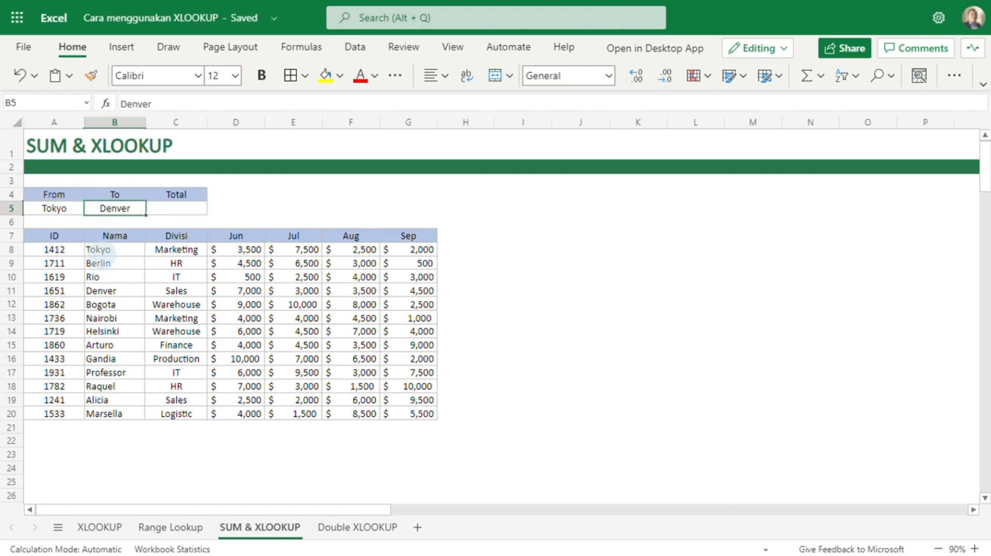
Step: Trace the From name to its amounts in D8:G8 and locate the From and To names in B8 and B11
{"action": "left_click", "coordinate": [12, 250]}
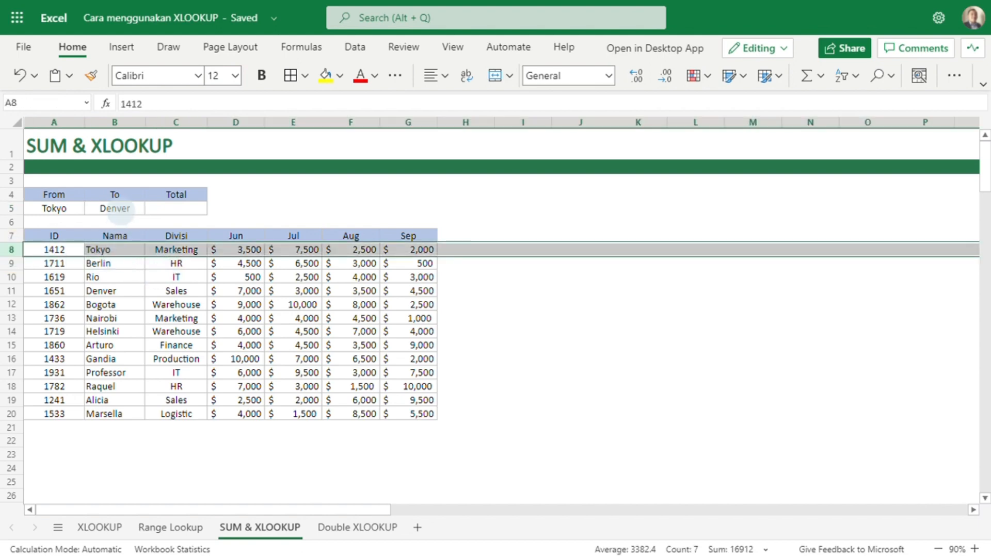
{"action": "left_click", "coordinate": [57, 207]}
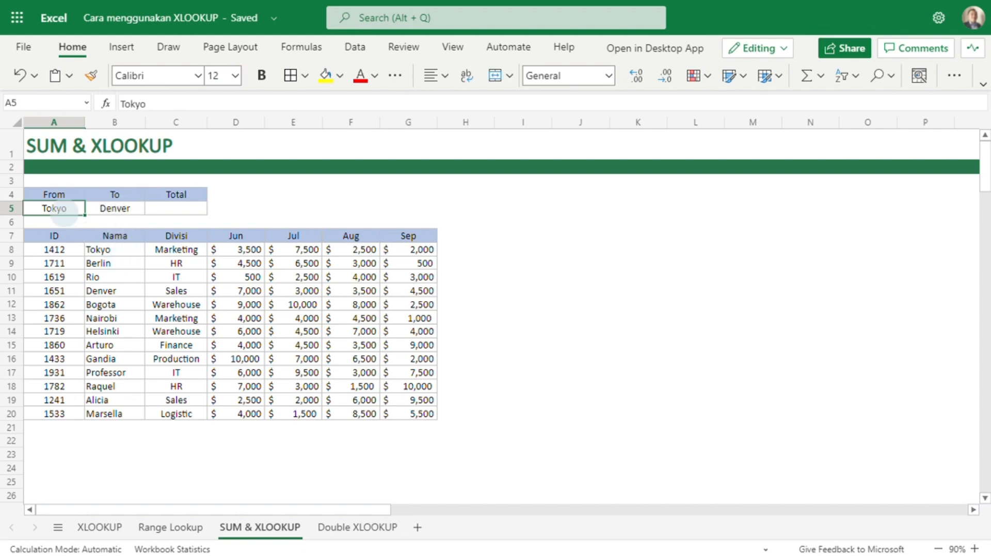
{"action": "left_click", "coordinate": [117, 248]}
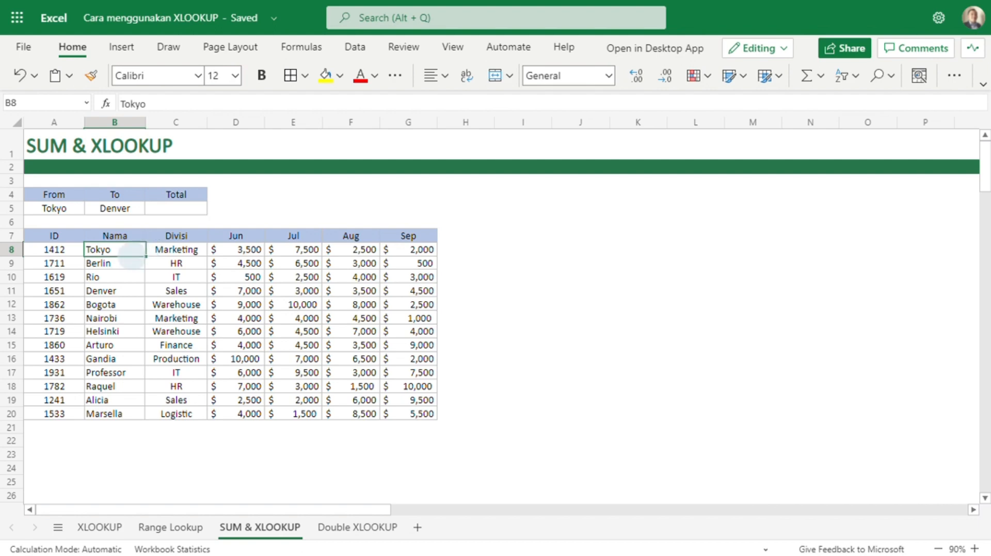
{"action": "left_click_drag", "start_coordinate": [249, 249], "coordinate": [392, 250]}
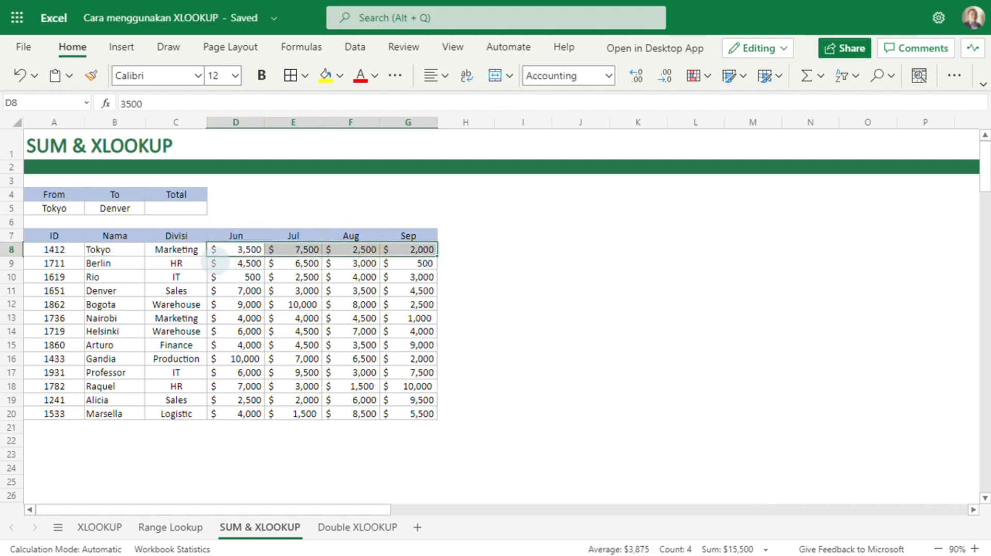
{"action": "left_click", "coordinate": [176, 208]}
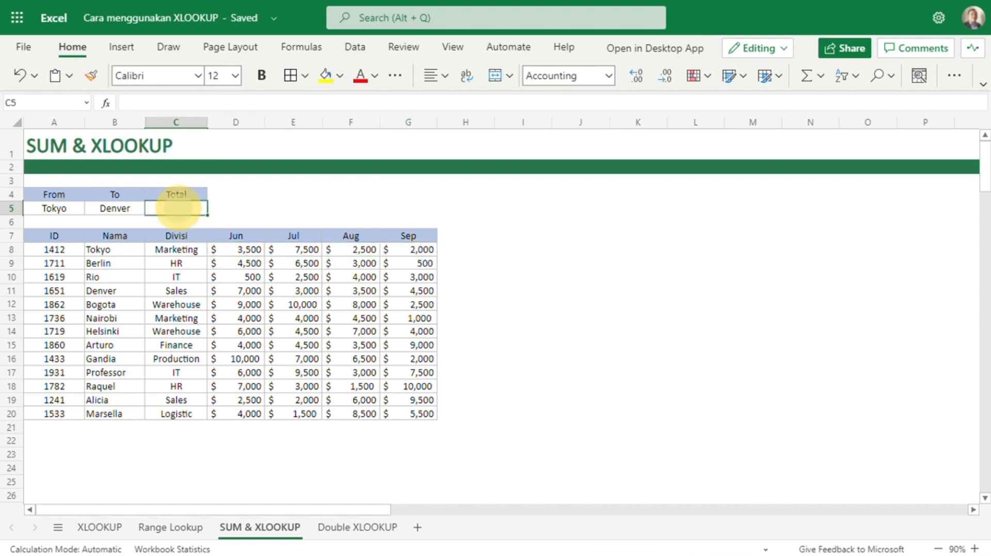
{"action": "left_click", "coordinate": [116, 249]}
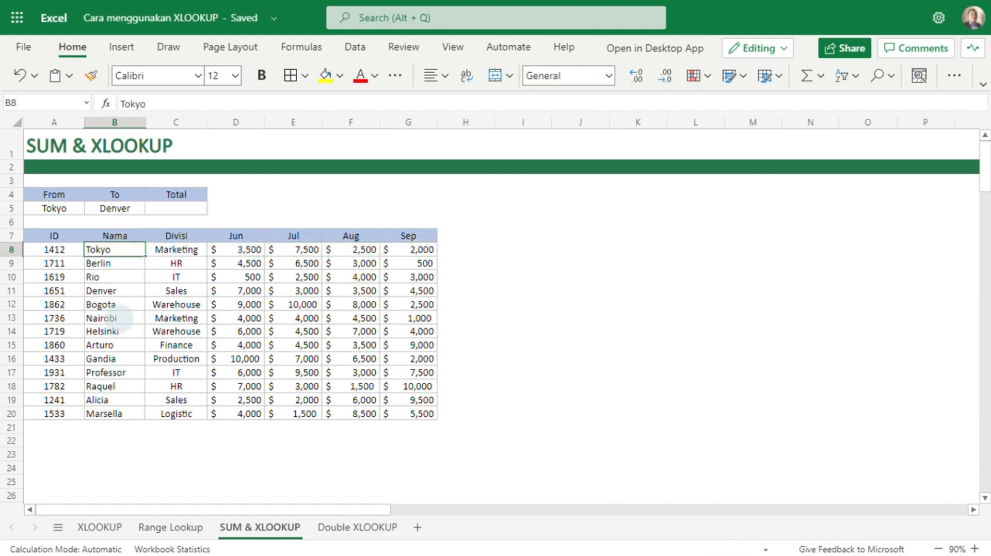
{"action": "left_click", "coordinate": [111, 291]}
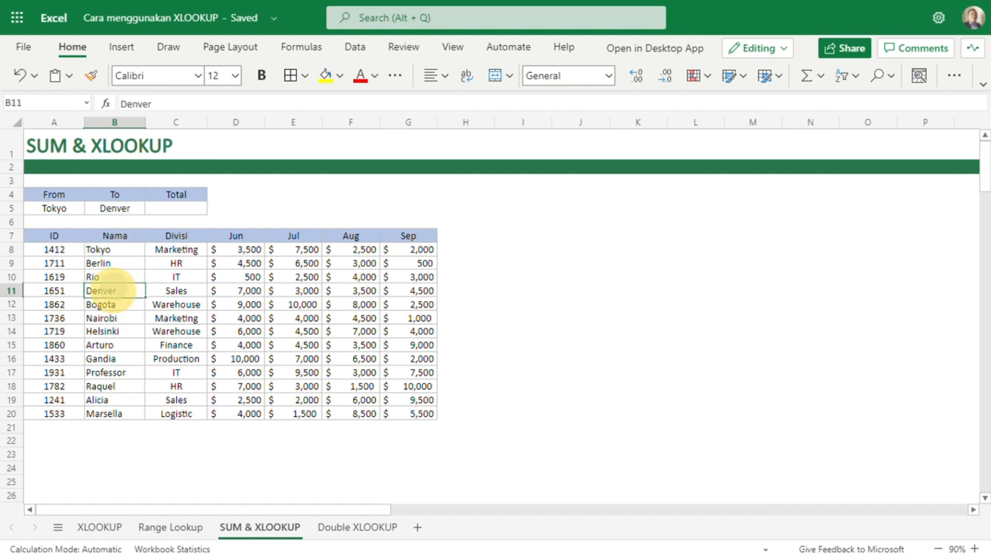
{"action": "left_click", "coordinate": [110, 249]}
{"action": "left_click", "coordinate": [114, 288]}
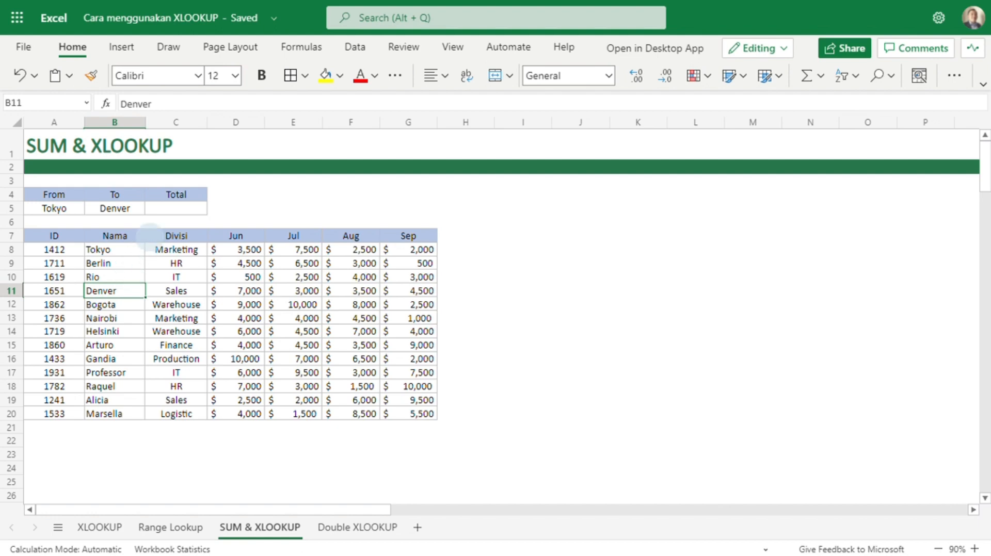
Step: Start a SUM formula in the Total cell C5
{"action": "left_click", "coordinate": [162, 209]}
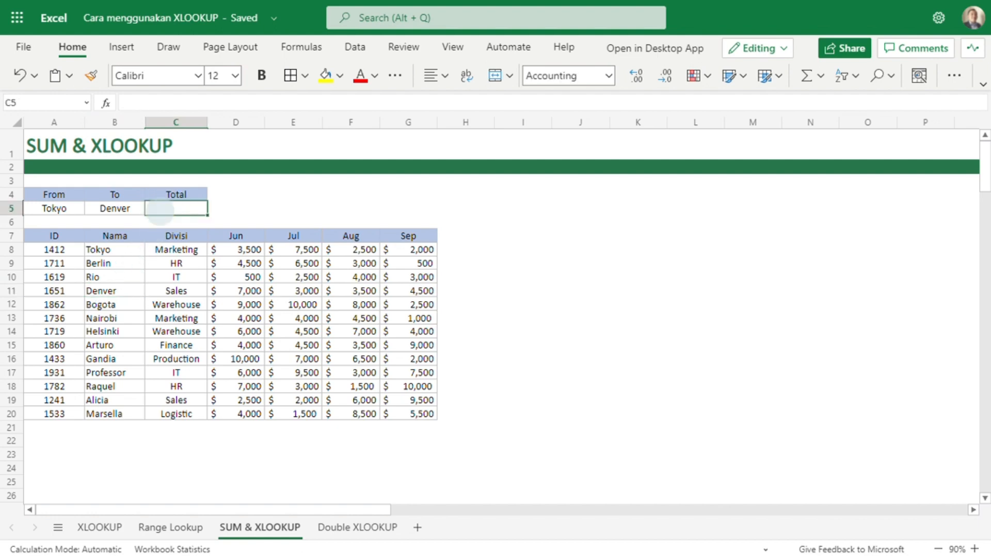
{"action": "type", "text": "="}
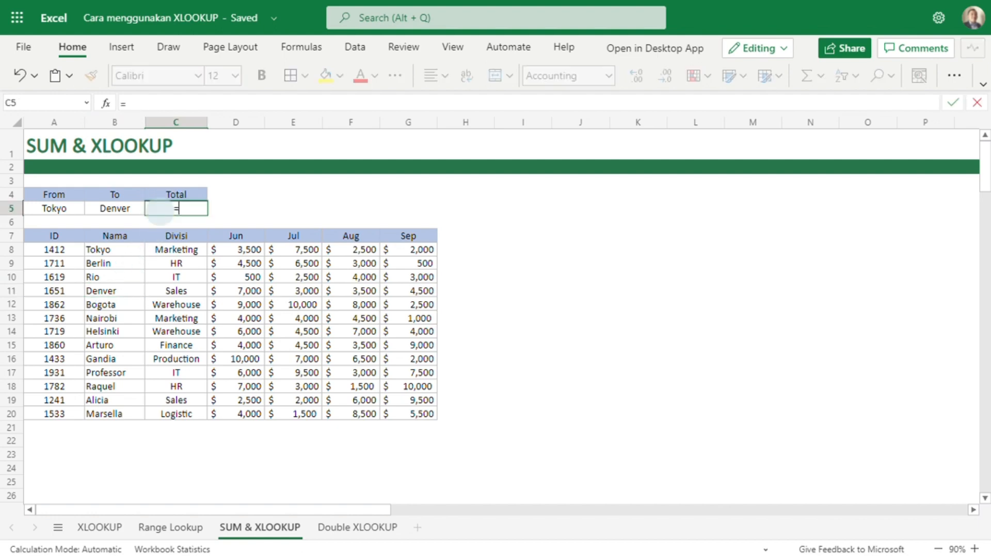
{"action": "type", "text": "sum"}
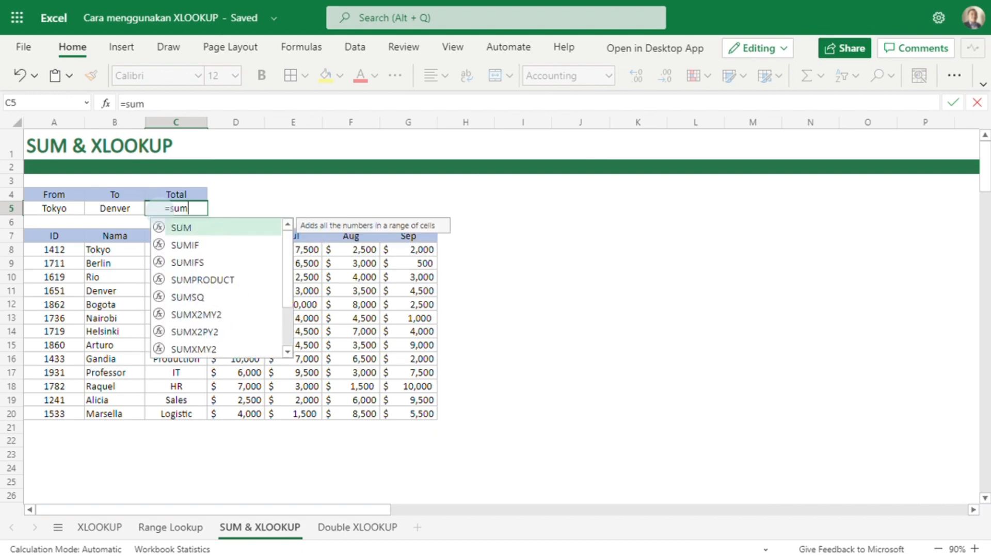
{"action": "type", "text": "("}
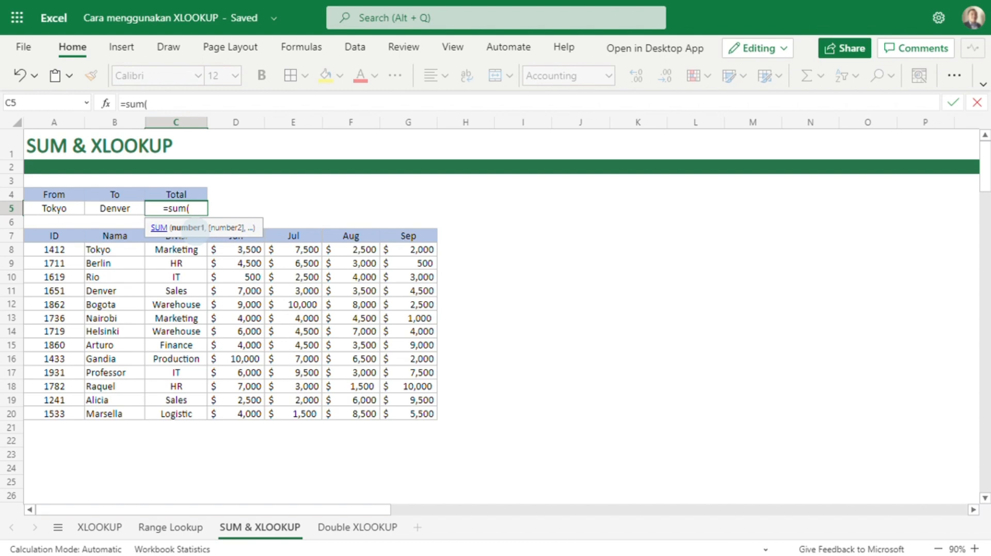
{"action": "type", "text": "x"}
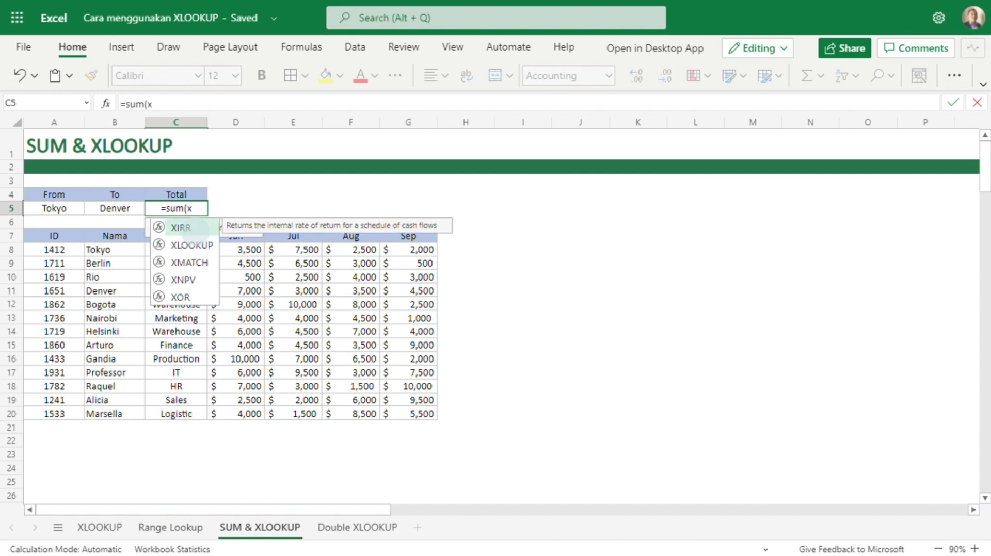
{"action": "key", "text": "BackSpace"}
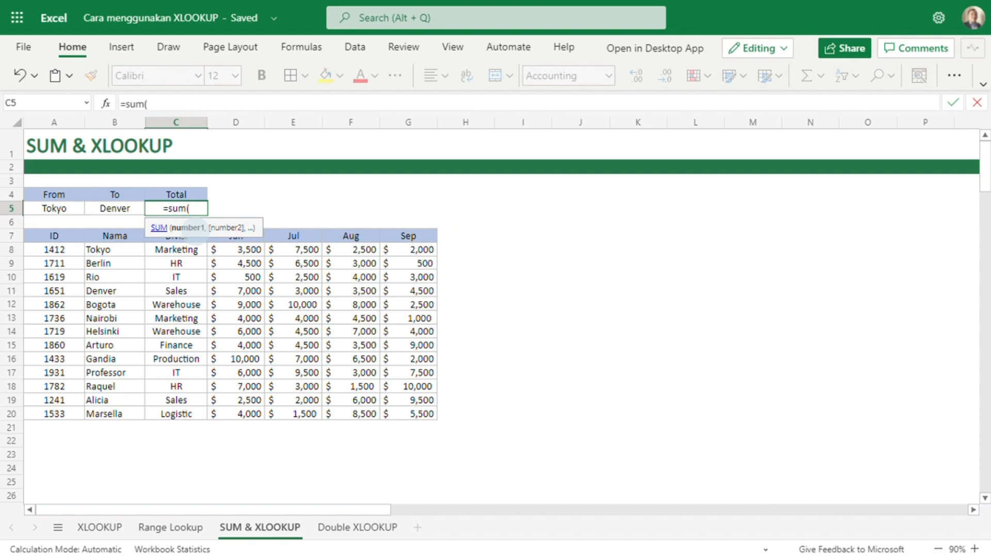
{"action": "left_click_drag", "start_coordinate": [235, 250], "coordinate": [398, 253]}
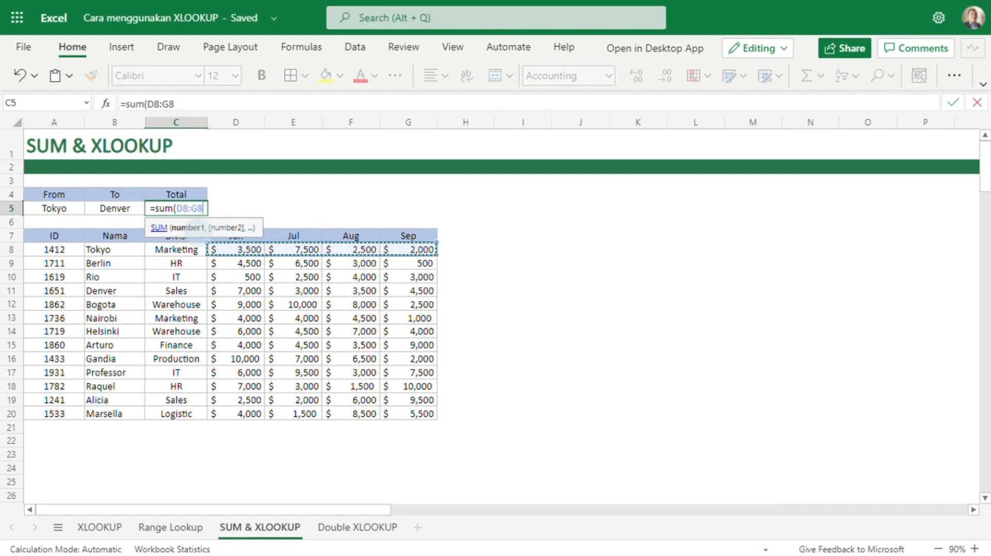
{"action": "key", "text": "BackSpace"}
{"action": "key", "text": "BackSpace"}
{"action": "key", "text": "BackSpace"}
{"action": "key", "text": "BackSpace"}
{"action": "key", "text": "BackSpace"}
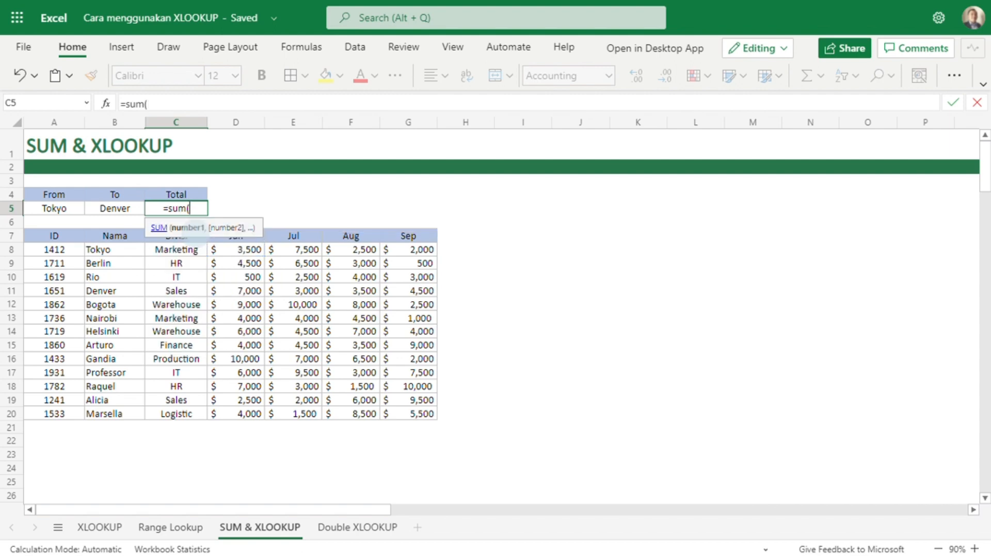
Step: Set the start of the SUM range in C5 to XLOOKUP(A5,B8:B20,D8:G20)
{"action": "type", "text": "xlookup("}
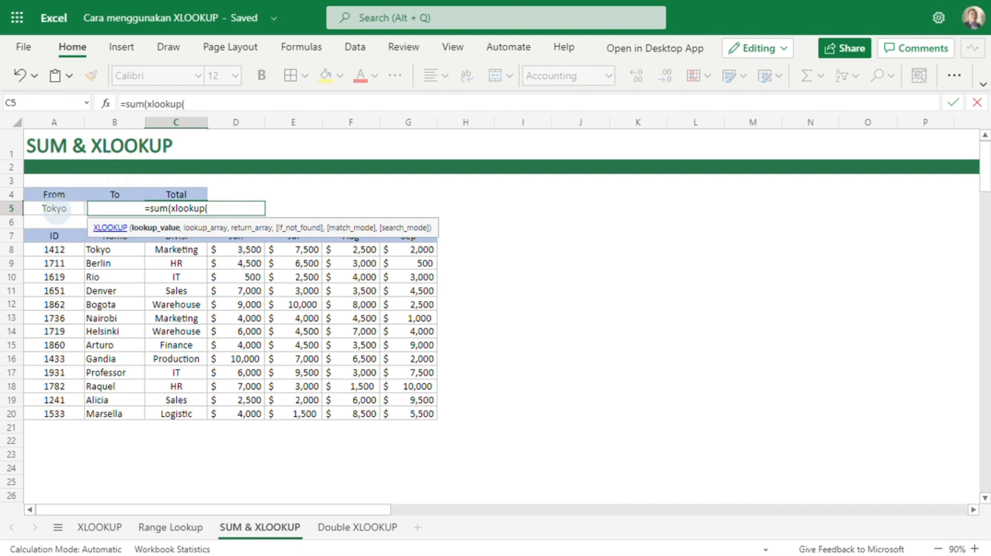
{"action": "left_click", "coordinate": [57, 209]}
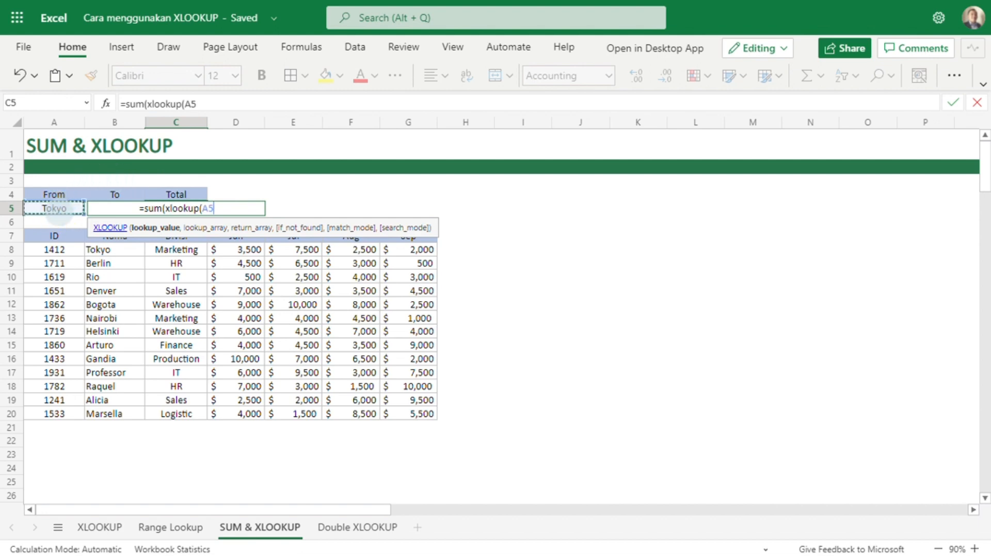
{"action": "type", "text": ","}
{"action": "left_click_drag", "start_coordinate": [102, 250], "coordinate": [115, 415]}
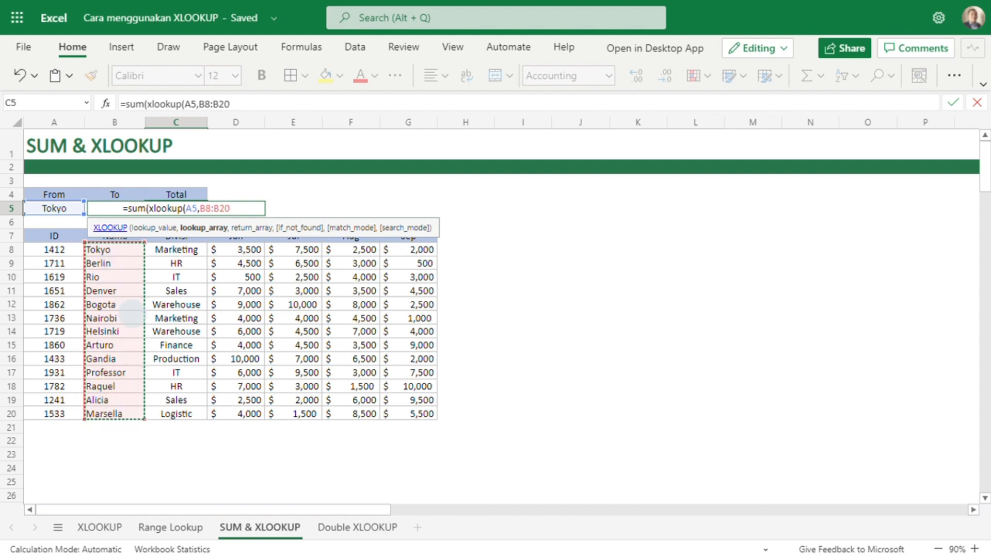
{"action": "type", "text": ","}
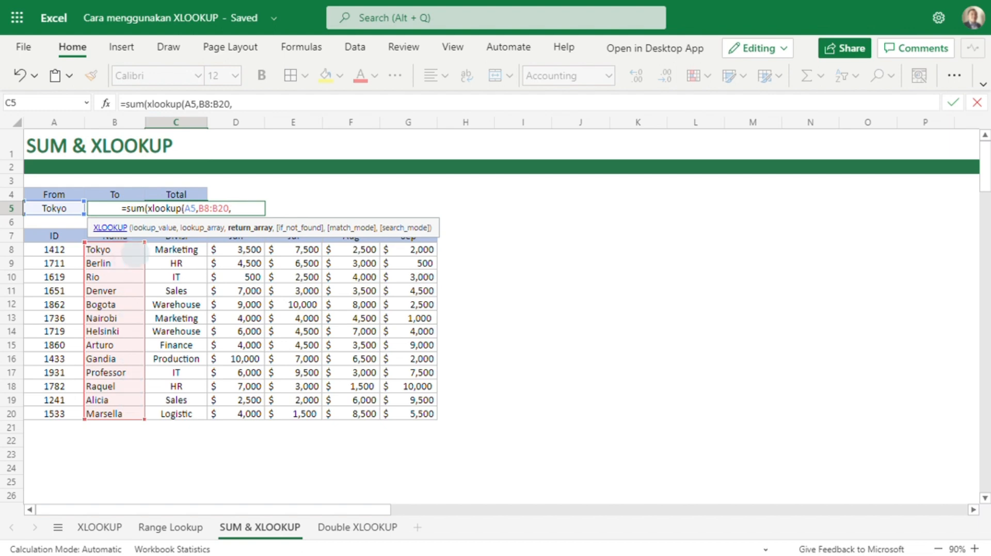
{"action": "left_click_drag", "start_coordinate": [235, 252], "coordinate": [397, 388]}
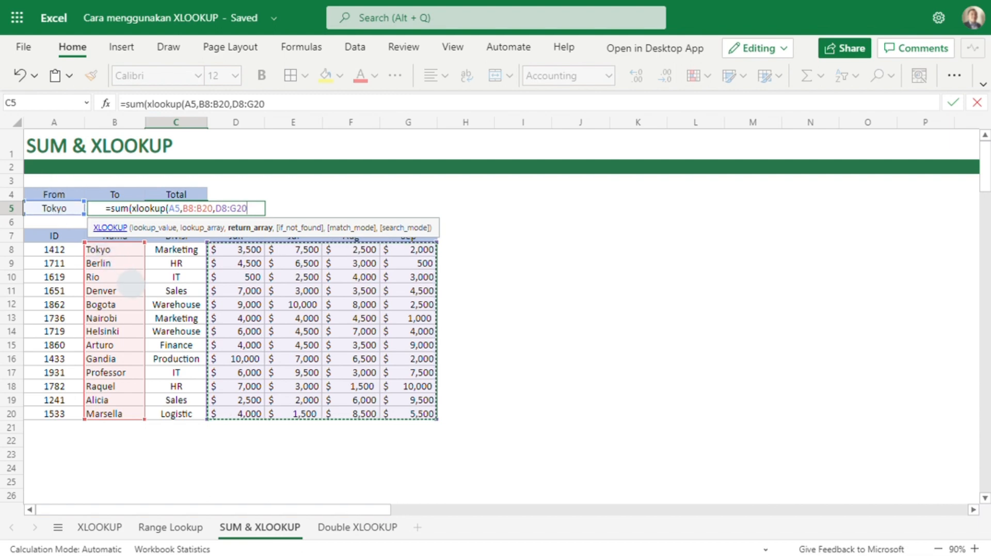
{"action": "type", "text": ")"}
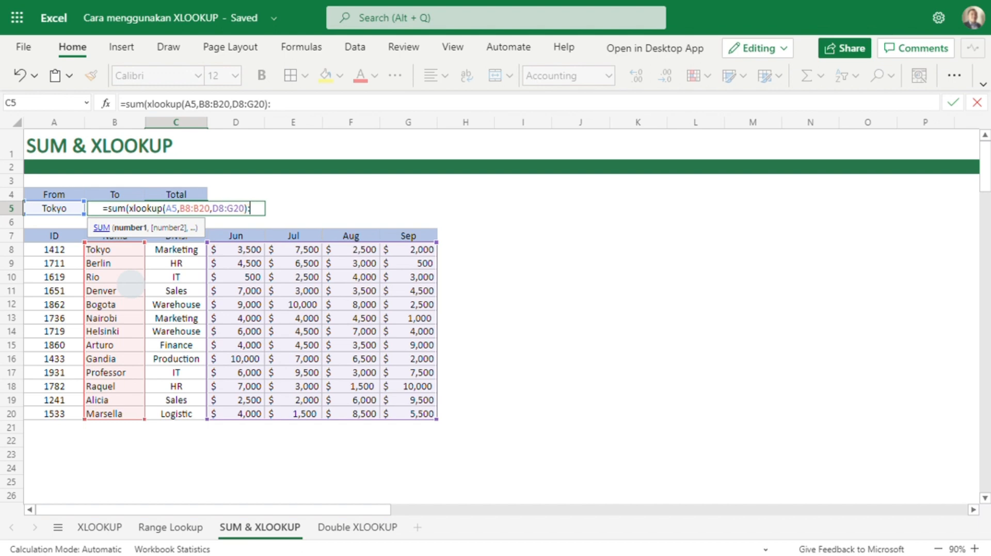
Step: Complete the SUM in C5 with range end XLOOKUP(B5,B8:B20,D8:G20), and check the total against the amounts in D8:G11
{"action": "type", "text": ":xlookup("}
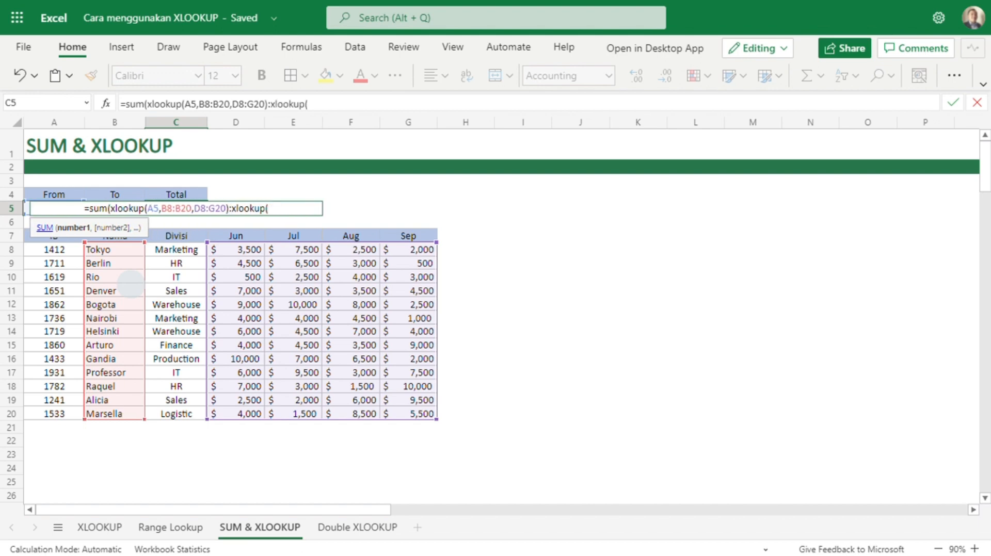
{"action": "left_click", "coordinate": [110, 192]}
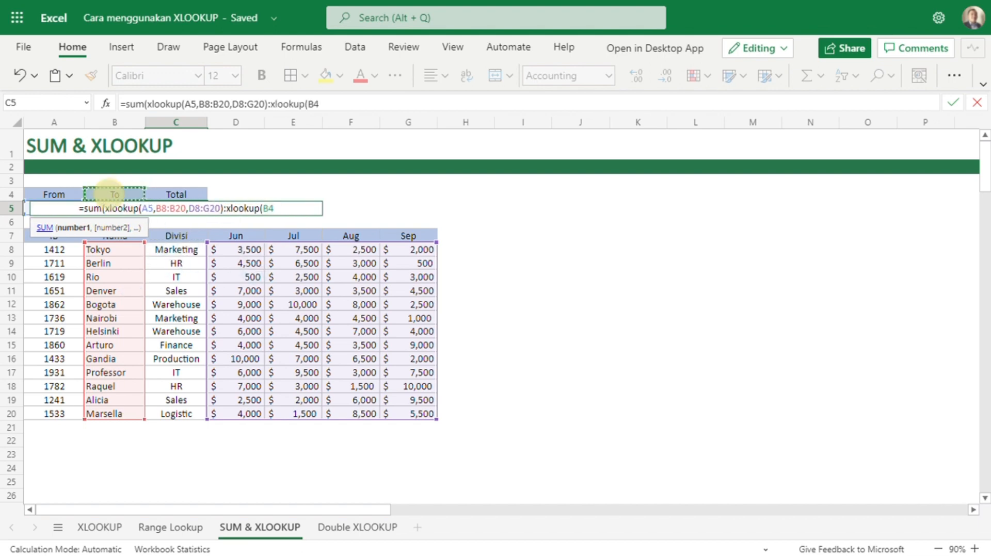
{"action": "key", "text": "Down"}
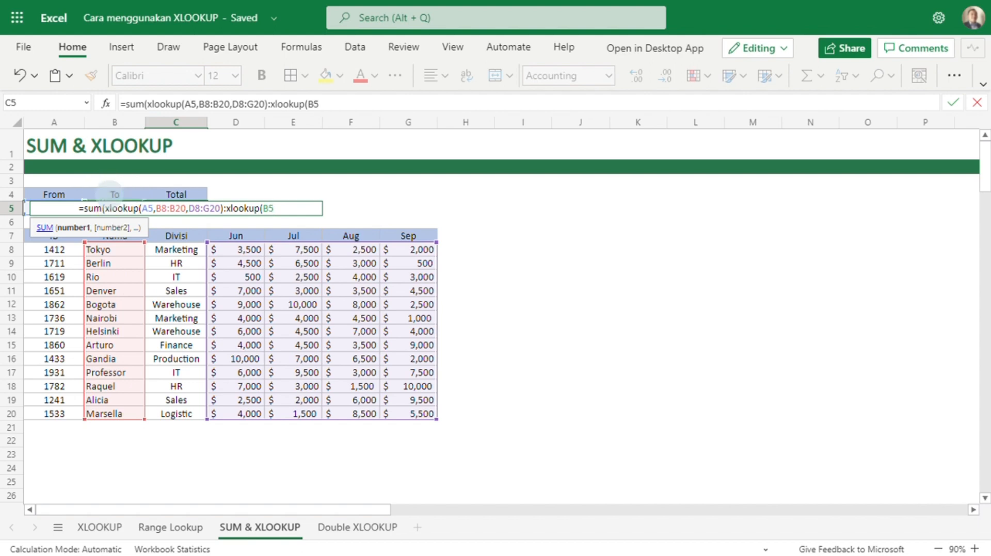
{"action": "type", "text": ","}
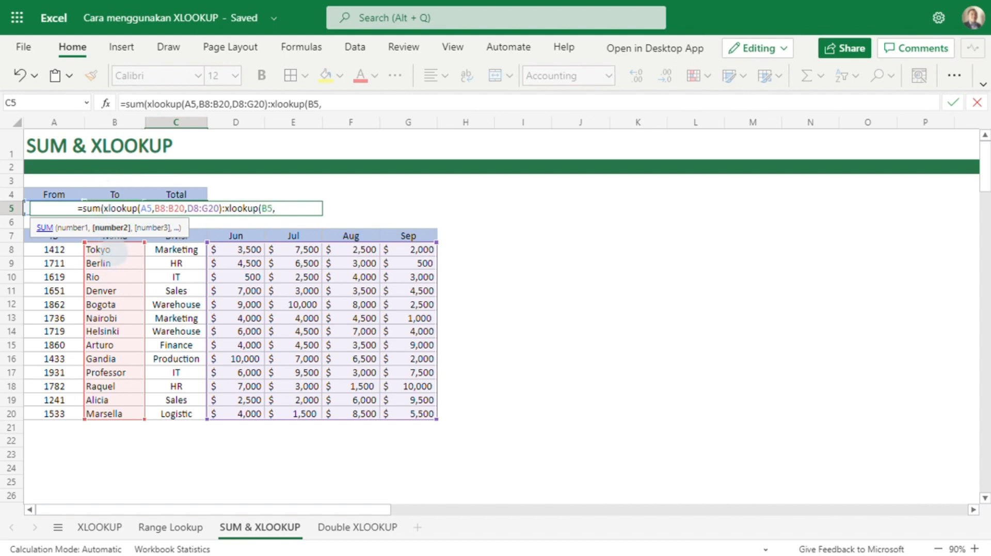
{"action": "left_click_drag", "start_coordinate": [110, 250], "coordinate": [123, 415]}
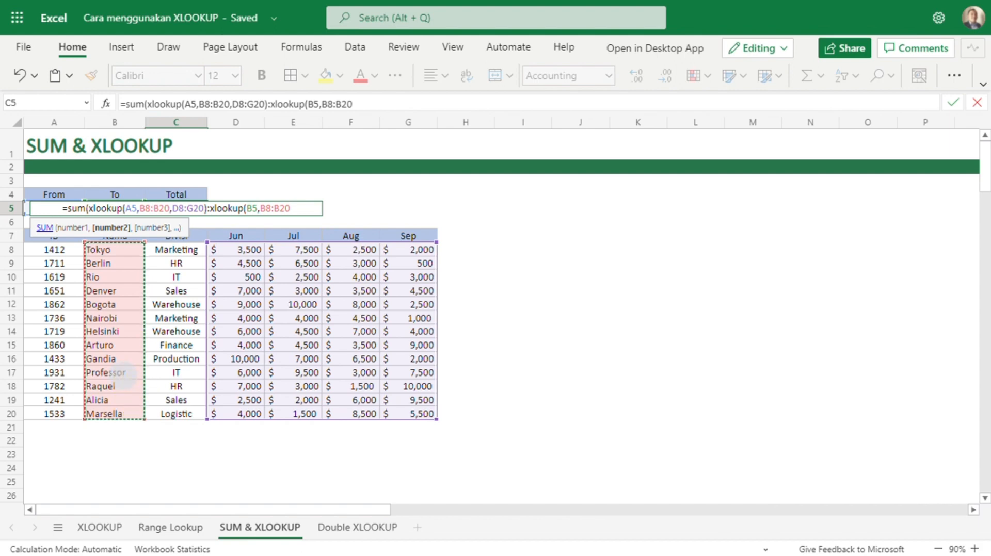
{"action": "type", "text": ","}
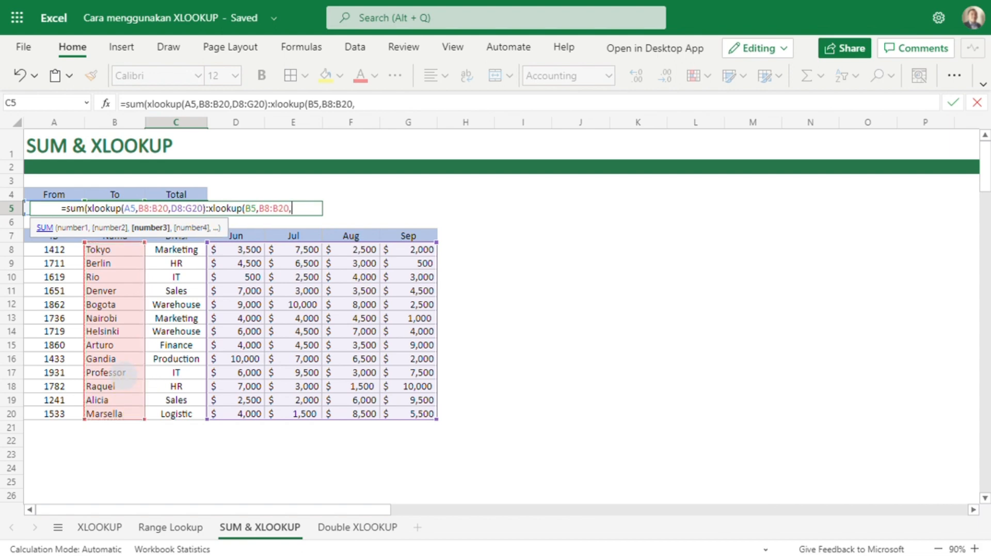
{"action": "left_click_drag", "start_coordinate": [235, 249], "coordinate": [418, 416]}
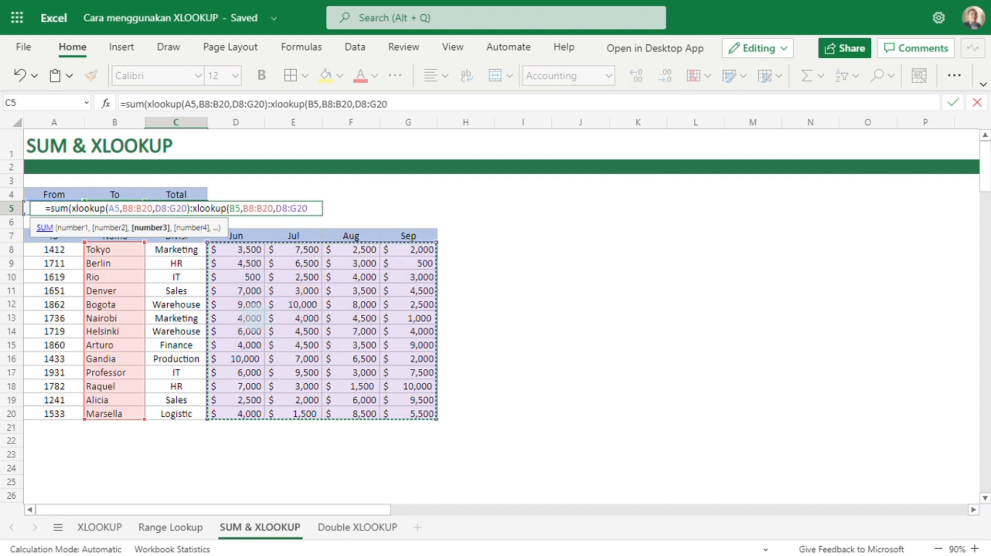
{"action": "type", "text": ")"}
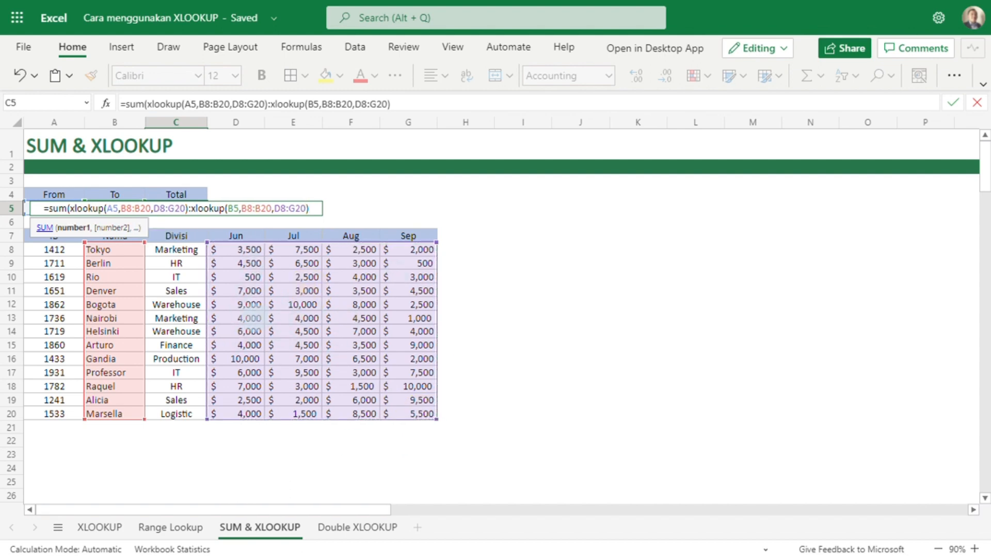
{"action": "type", "text": ")"}
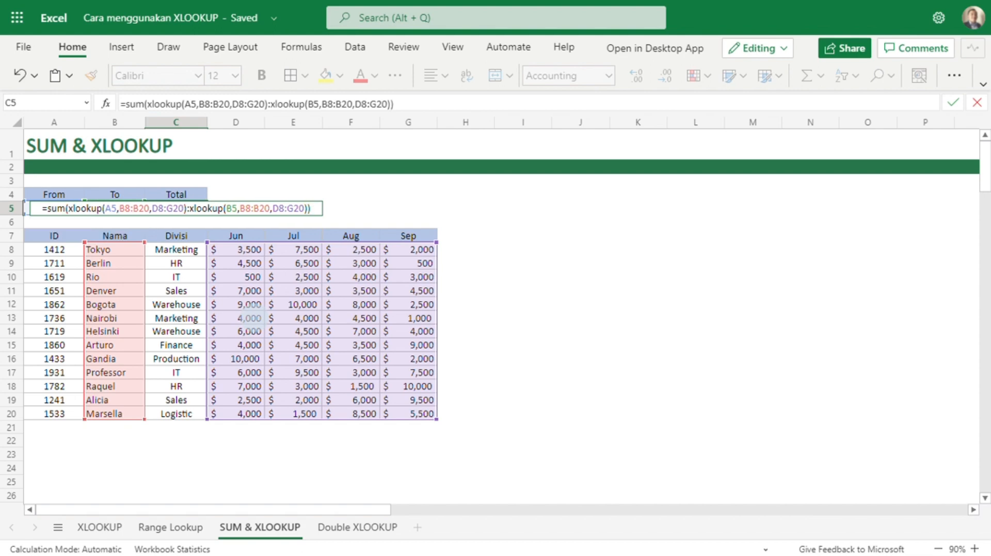
{"action": "key", "text": "Return"}
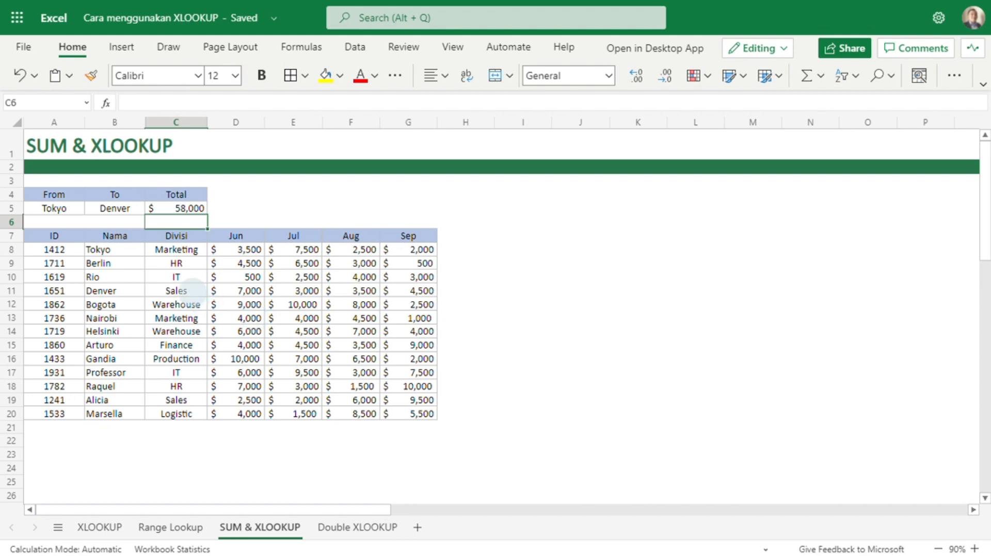
{"action": "left_click_drag", "start_coordinate": [250, 249], "coordinate": [410, 290]}
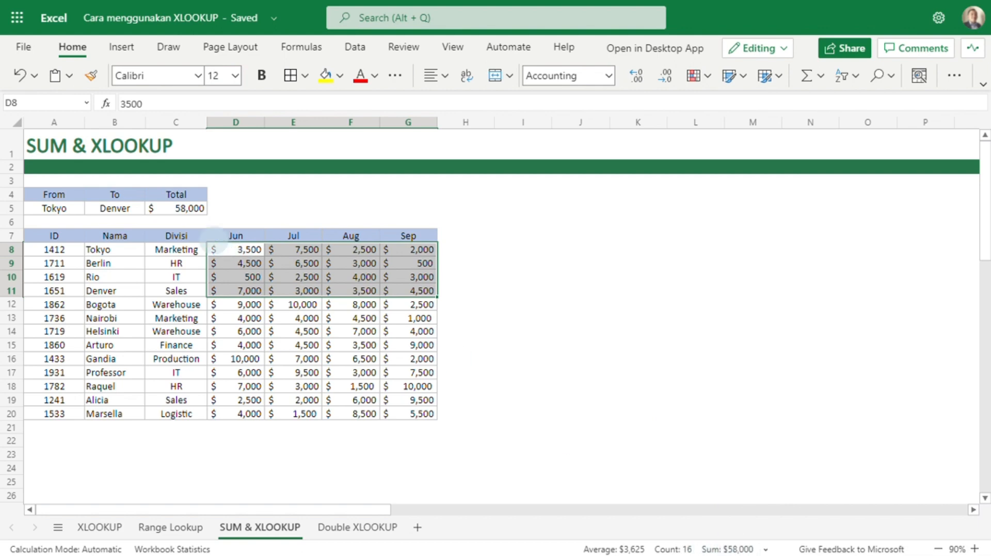
Step: Change the To name in B5 to Nairobi and check the Total against the amounts in D8:G13
{"action": "left_click", "coordinate": [112, 209]}
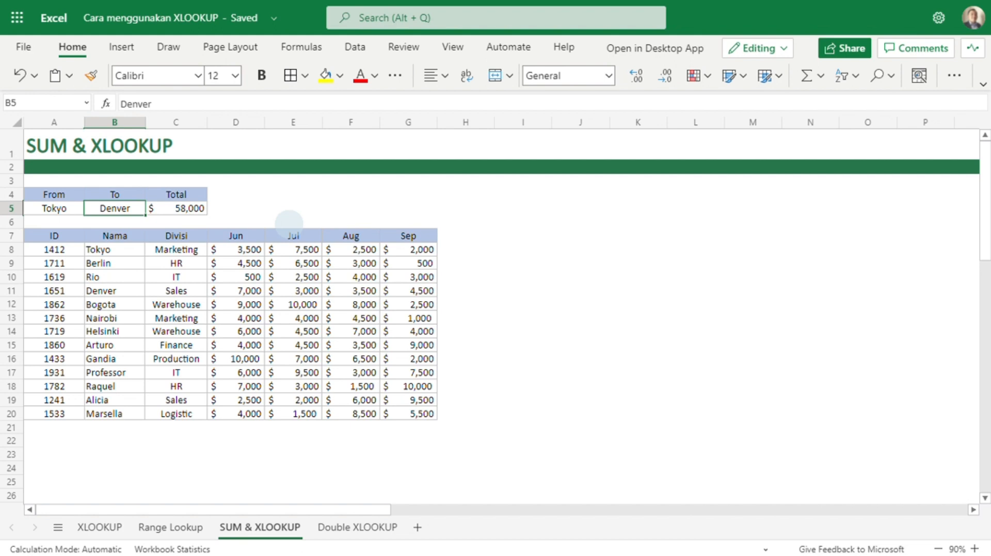
{"action": "type", "text": "Na"}
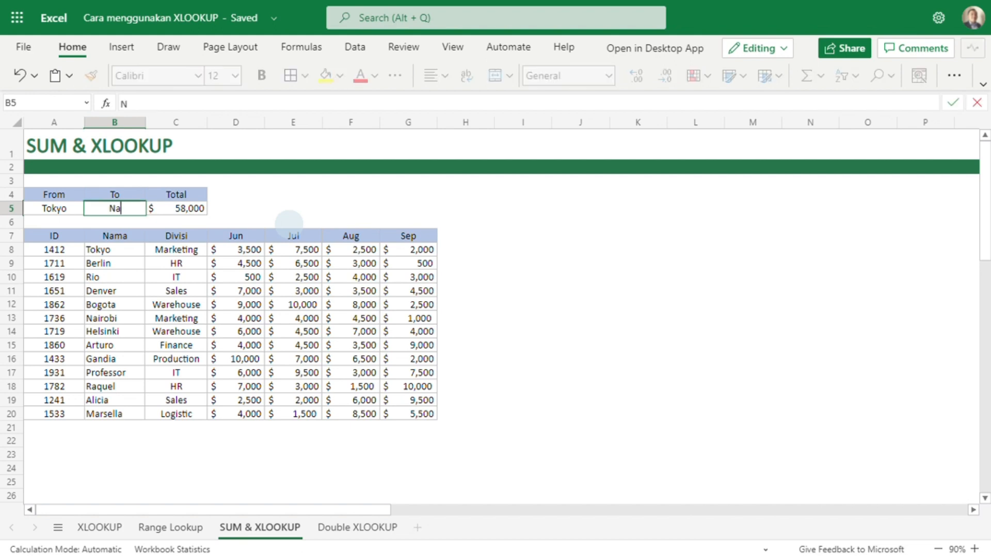
{"action": "type", "text": "irobi"}
{"action": "key", "text": "Return"}
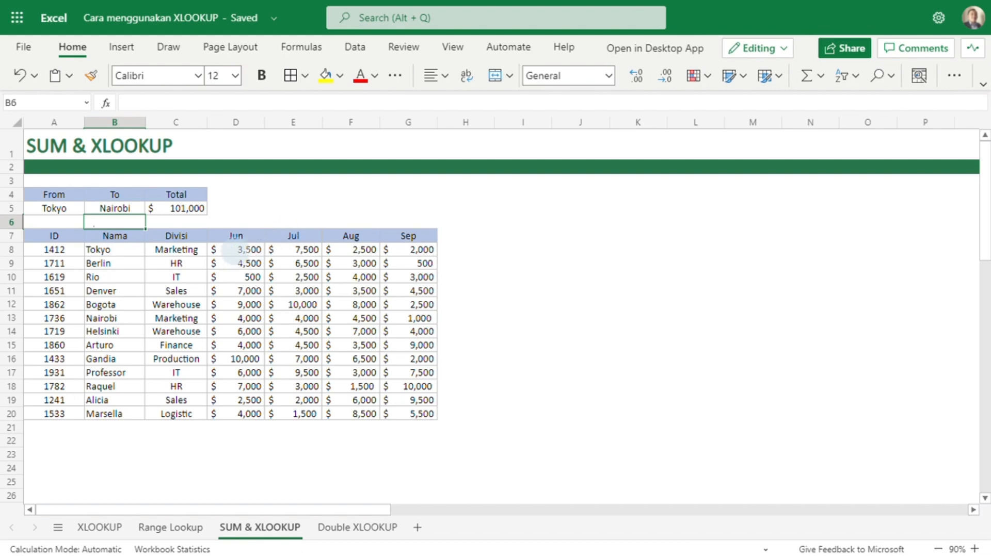
{"action": "left_click_drag", "start_coordinate": [242, 251], "coordinate": [416, 317]}
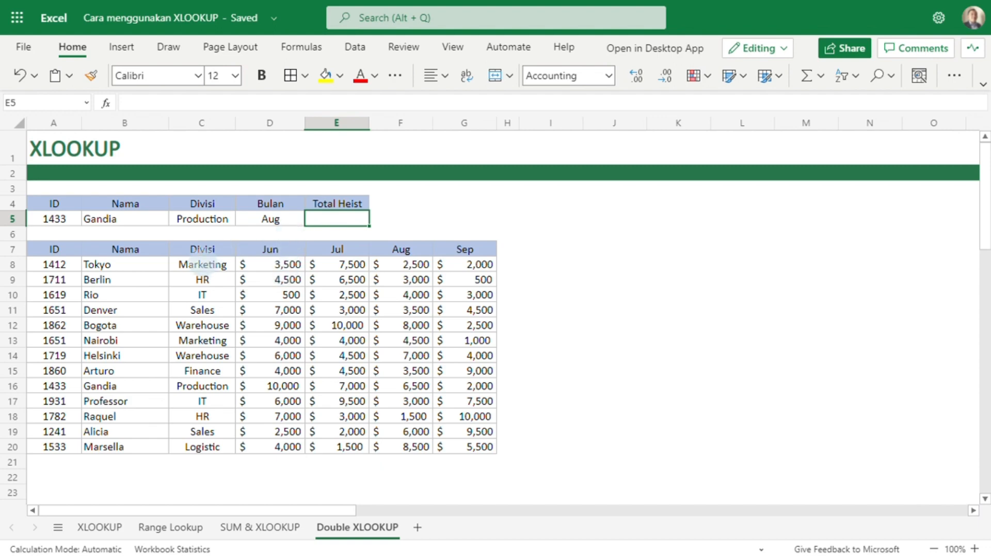
Step: Examine the Nama and Bulan criteria in B5 and D5 alongside the name column and the month headers in D7:G7
{"action": "left_click", "coordinate": [134, 219]}
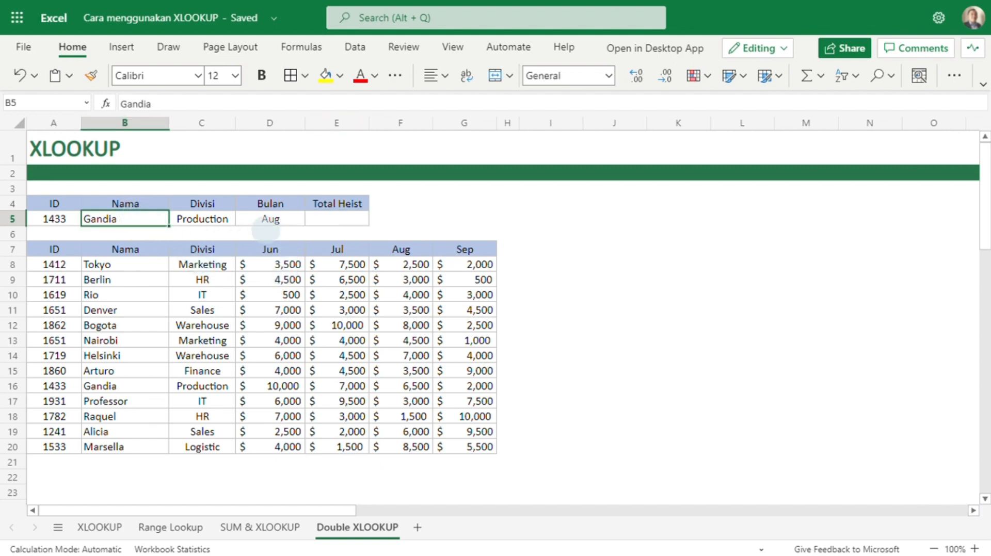
{"action": "left_click", "coordinate": [277, 219]}
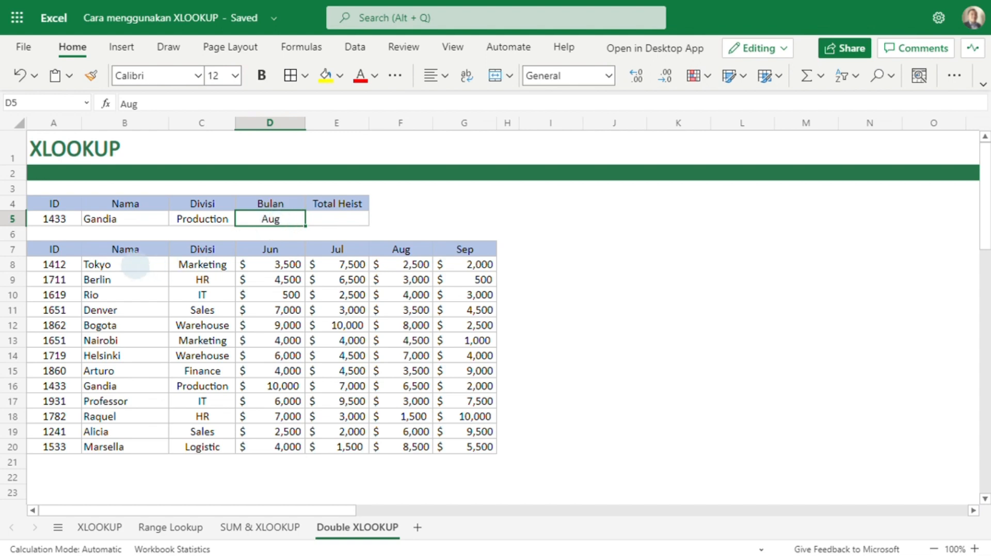
{"action": "left_click_drag", "start_coordinate": [135, 265], "coordinate": [130, 444]}
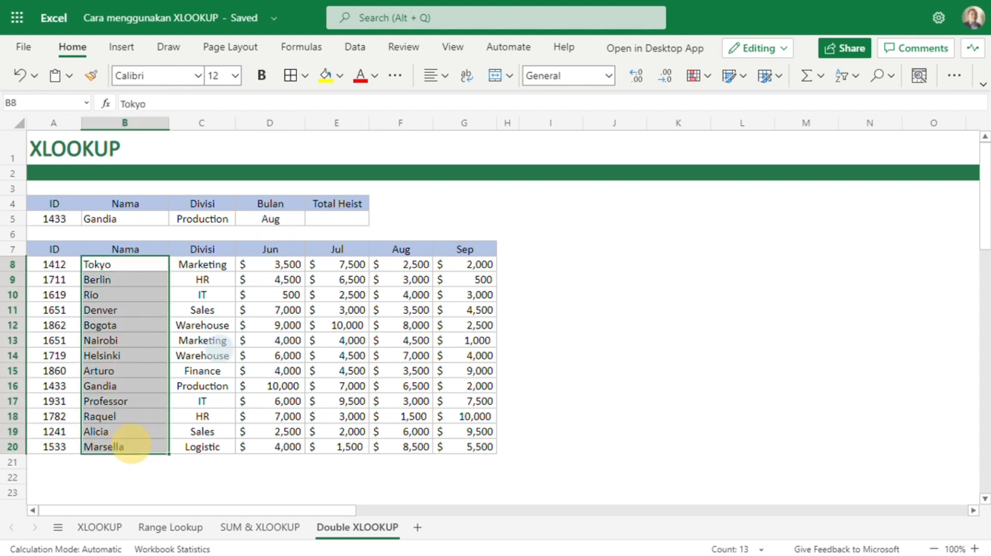
{"action": "left_click_drag", "start_coordinate": [267, 250], "coordinate": [478, 247]}
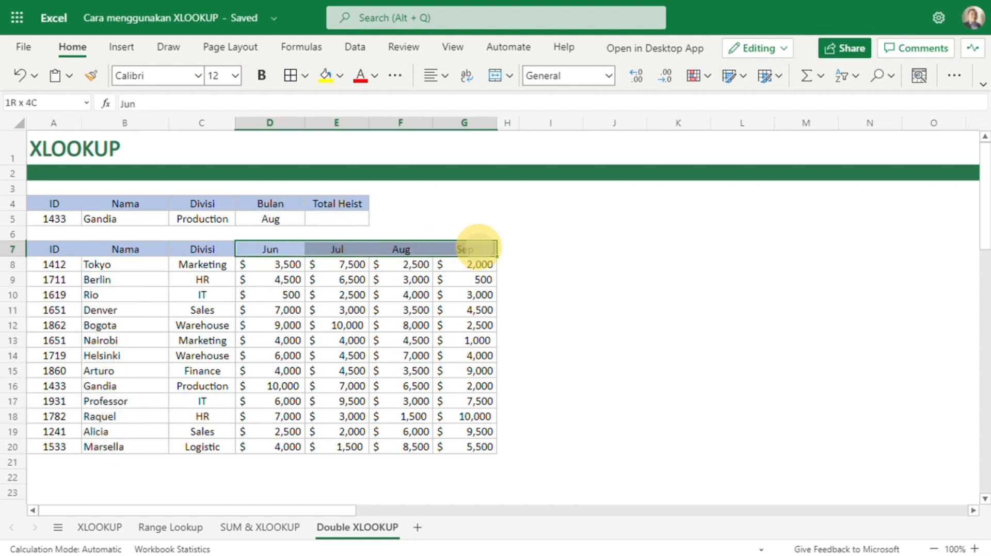
{"action": "left_click", "coordinate": [362, 342]}
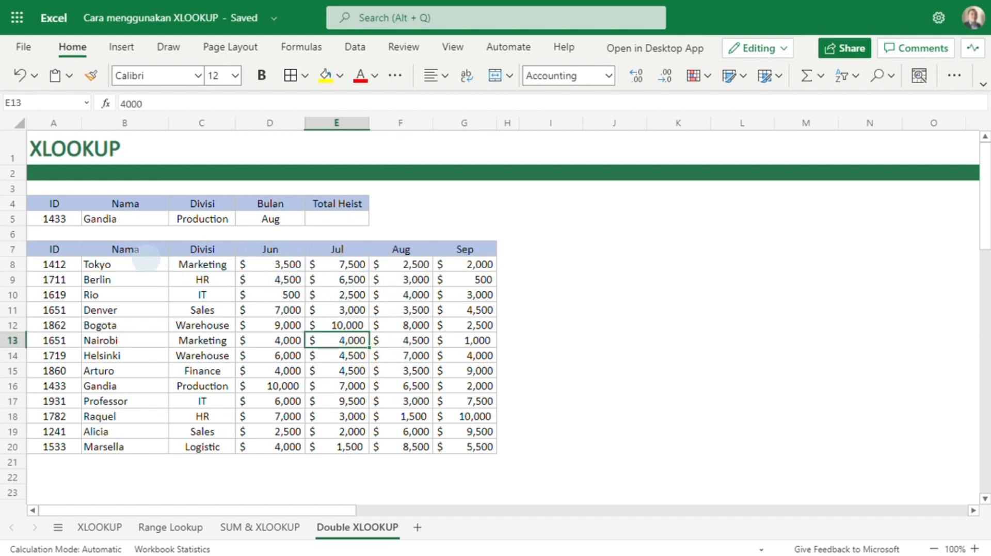
{"action": "left_click_drag", "start_coordinate": [129, 251], "coordinate": [139, 459]}
{"action": "left_click_drag", "start_coordinate": [269, 253], "coordinate": [471, 261]}
Step: Trace the name in B5 and the month in D5 to row 16 and its Aug amount in F16
{"action": "left_click", "coordinate": [140, 216]}
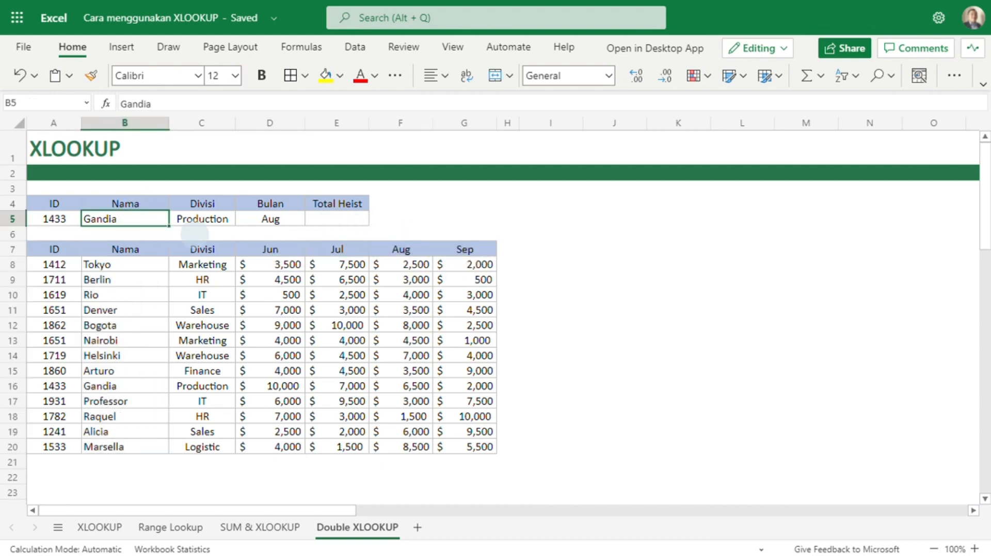
{"action": "left_click", "coordinate": [277, 221]}
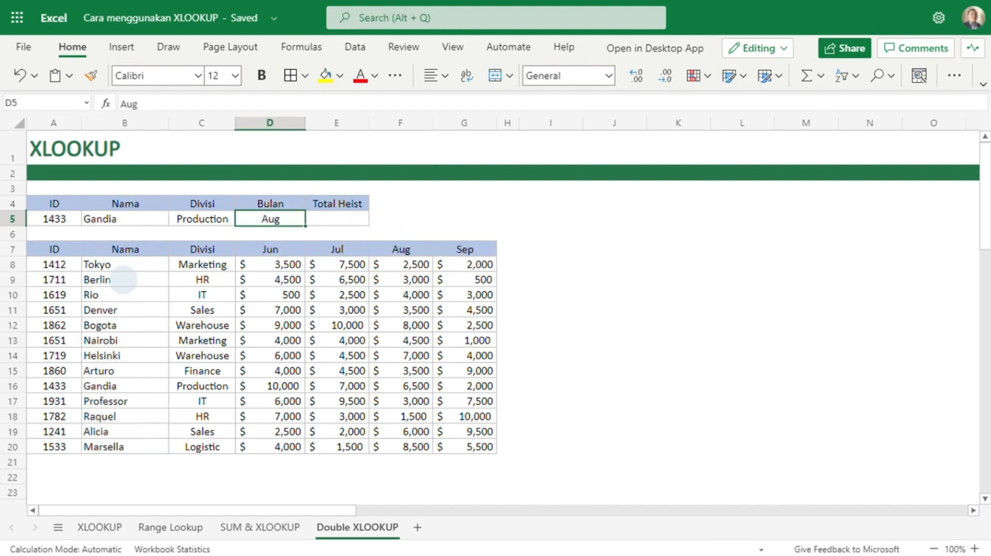
{"action": "left_click", "coordinate": [13, 386]}
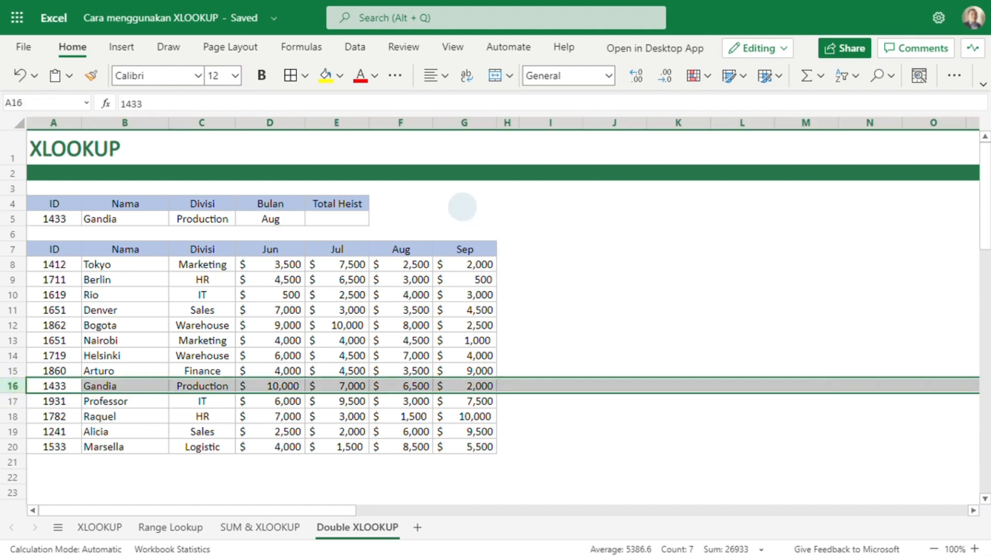
{"action": "left_click", "coordinate": [403, 389]}
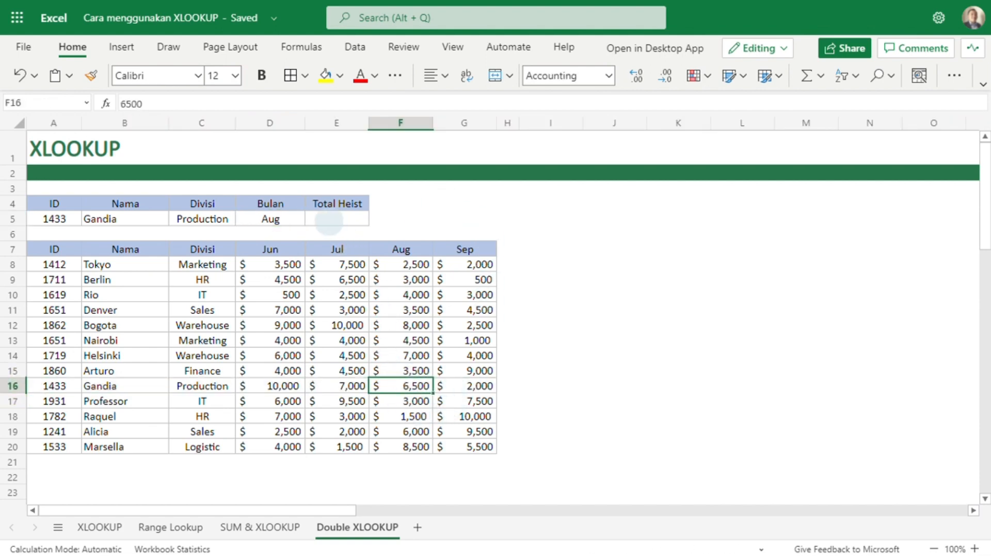
Step: Examine the names in B8:B20 and the amounts in D8:G20 that feed the Total Heist cell E5
{"action": "left_click", "coordinate": [329, 221]}
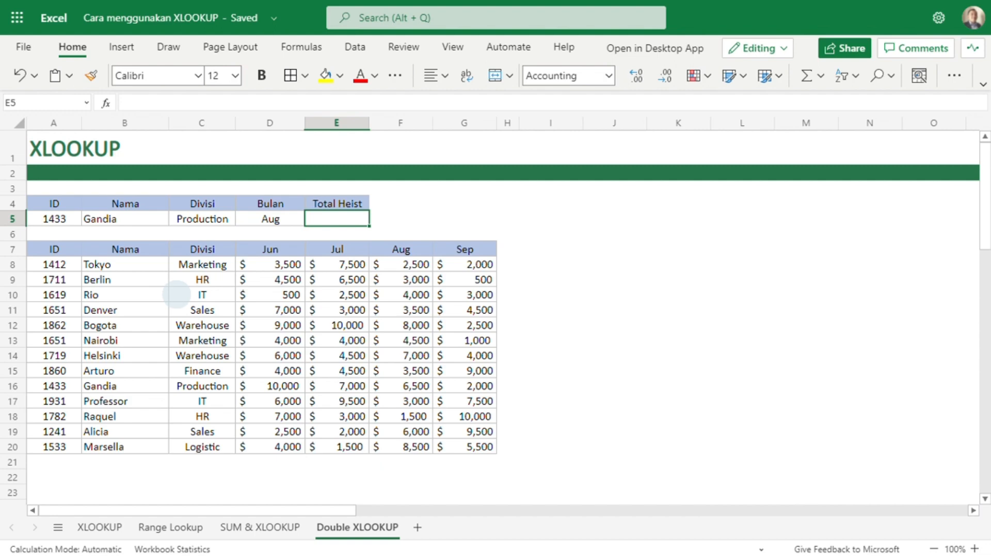
{"action": "left_click_drag", "start_coordinate": [124, 264], "coordinate": [121, 444]}
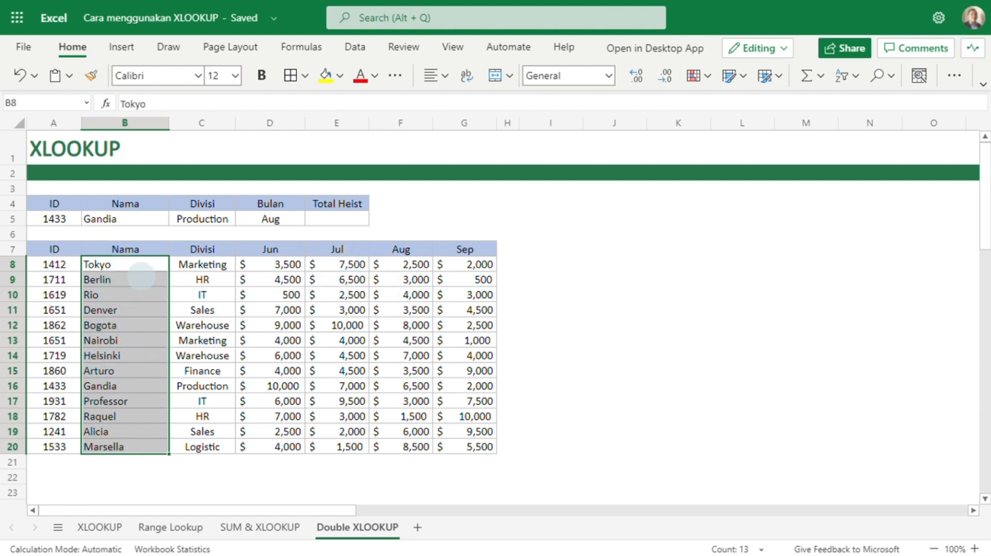
{"action": "left_click", "coordinate": [324, 221]}
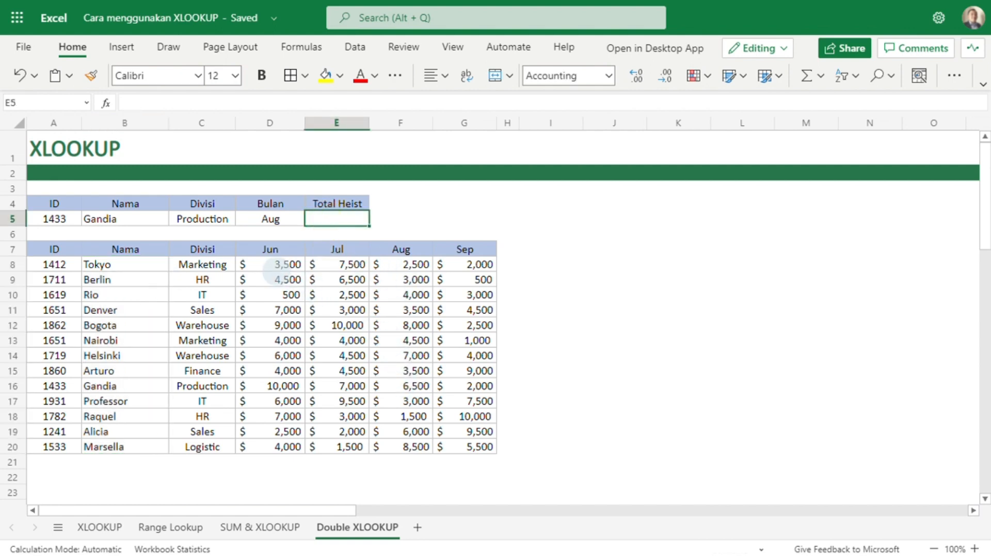
{"action": "left_click_drag", "start_coordinate": [273, 265], "coordinate": [460, 446]}
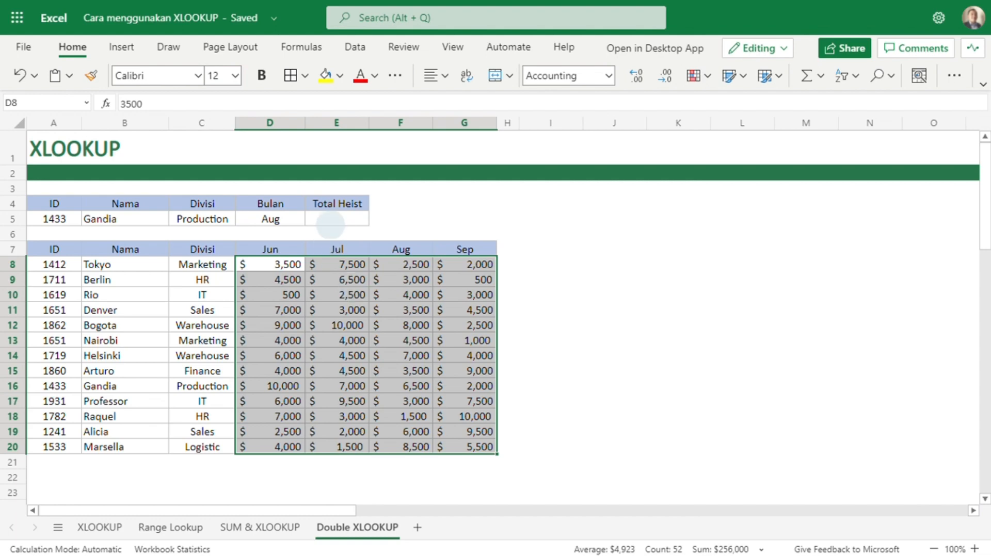
{"action": "left_click", "coordinate": [333, 219]}
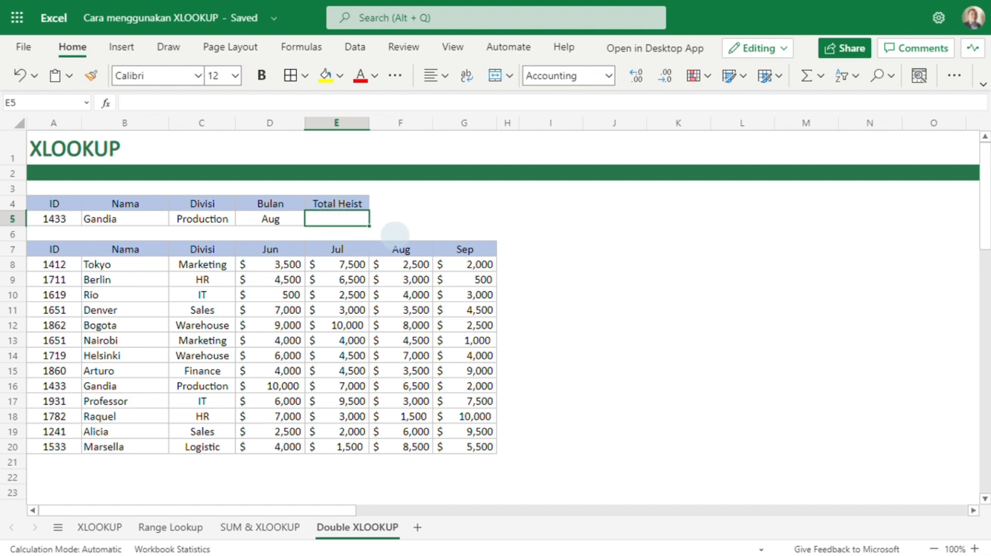
{"action": "left_click_drag", "start_coordinate": [281, 266], "coordinate": [465, 444]}
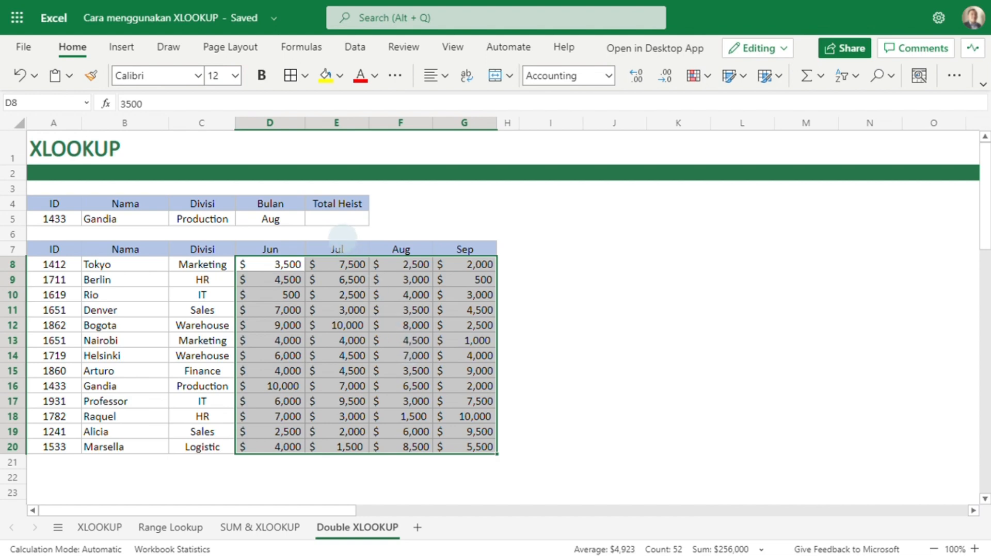
Step: Start an XLOOKUP formula in E5 with the month in D5 as lookup value and D7:G7 as lookup array
{"action": "left_click", "coordinate": [334, 218]}
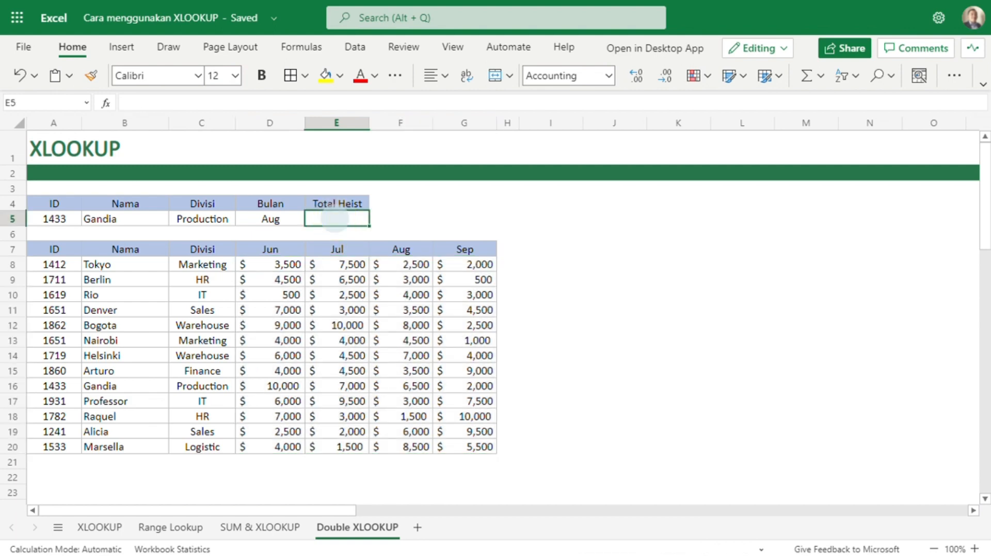
{"action": "type", "text": "=xloo"}
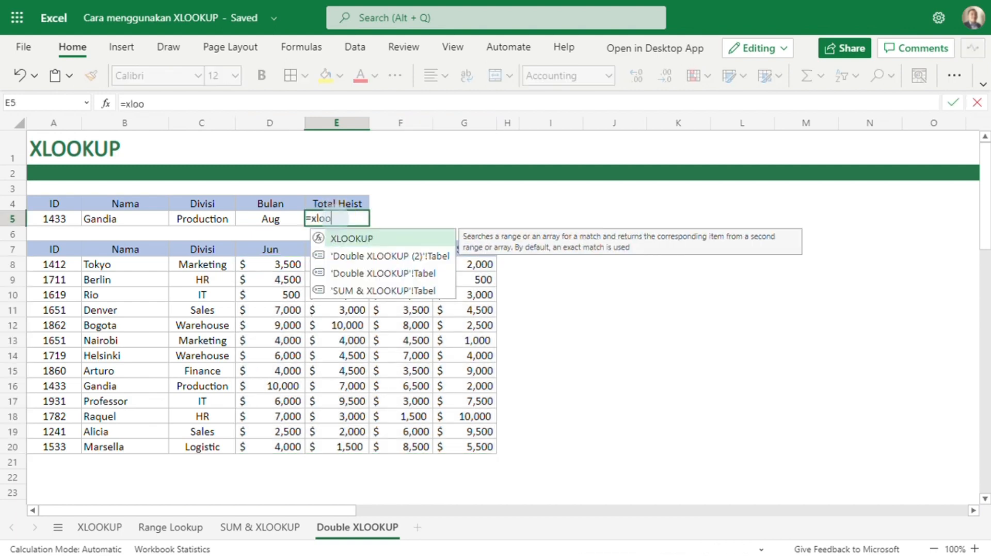
{"action": "type", "text": "kup("}
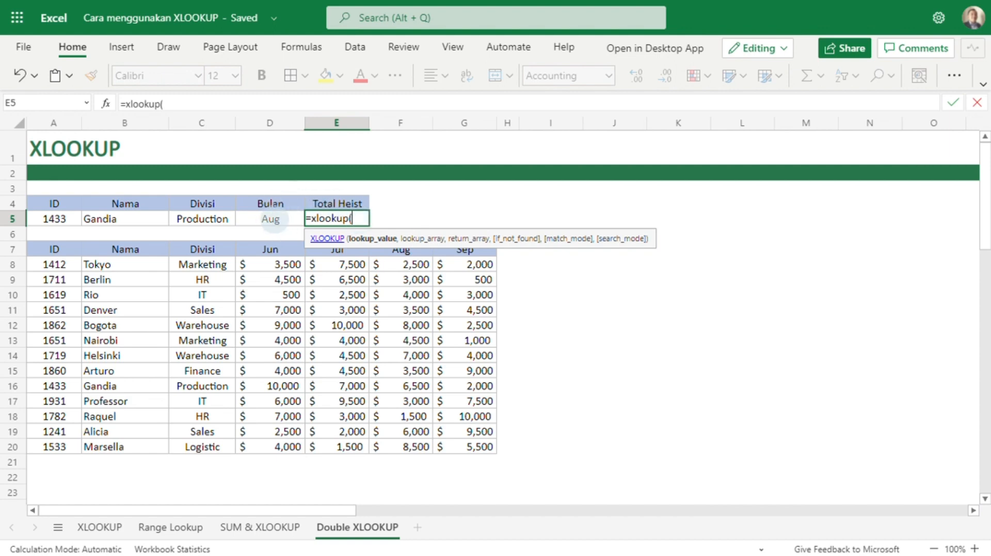
{"action": "left_click", "coordinate": [273, 221]}
{"action": "type", "text": ","}
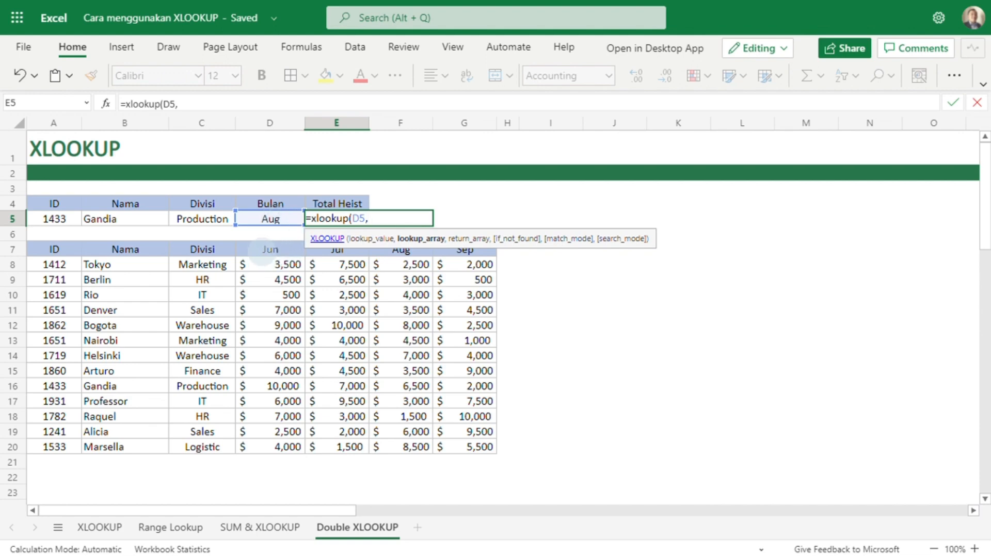
{"action": "left_click_drag", "start_coordinate": [269, 249], "coordinate": [461, 251]}
{"action": "type", "text": ","}
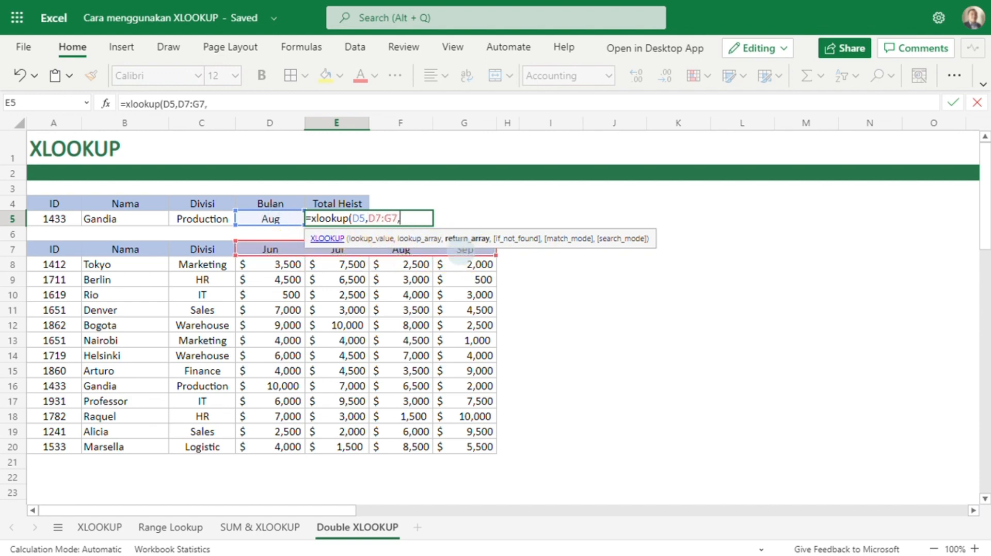
Step: Complete the E5 formula with the nested return array XLOOKUP(B5,B8:B20,D8:G20)
{"action": "type", "text": "x"}
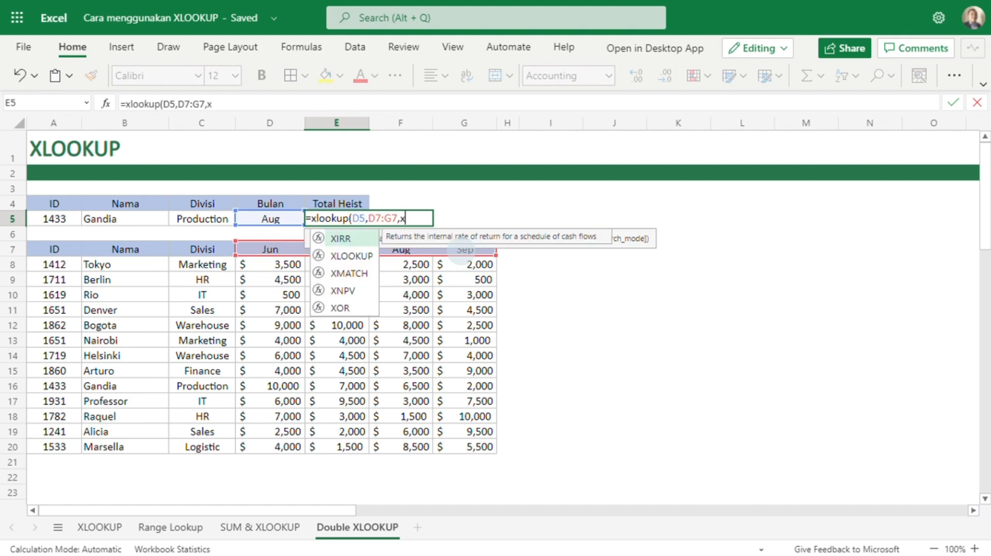
{"action": "type", "text": "looku"}
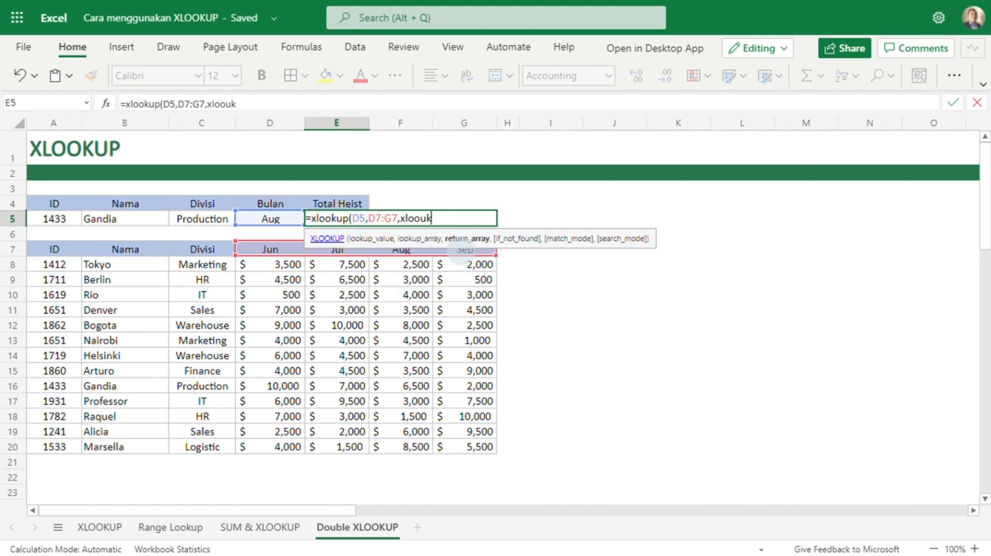
{"action": "type", "text": "p("}
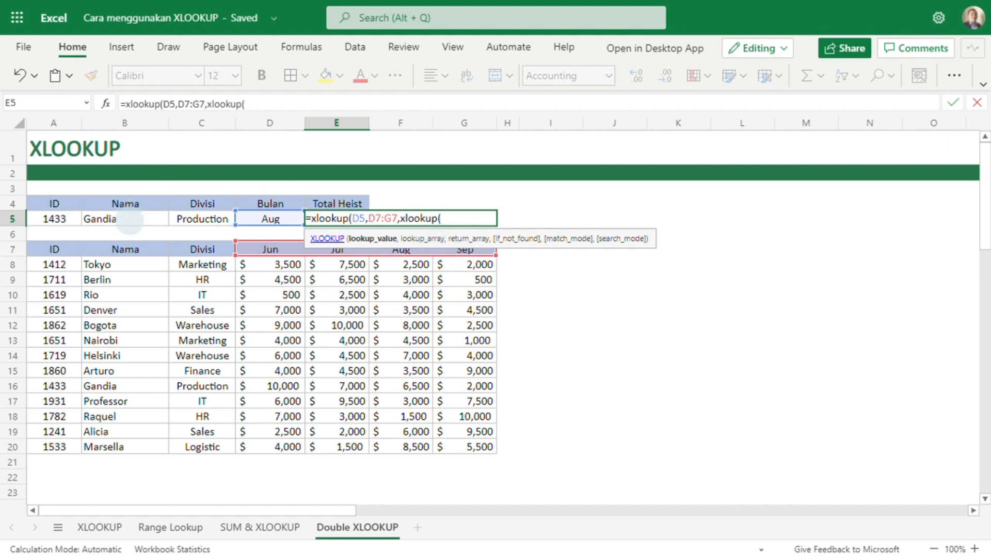
{"action": "left_click", "coordinate": [128, 221]}
{"action": "type", "text": ","}
{"action": "left_click_drag", "start_coordinate": [114, 265], "coordinate": [128, 447]}
{"action": "type", "text": ","}
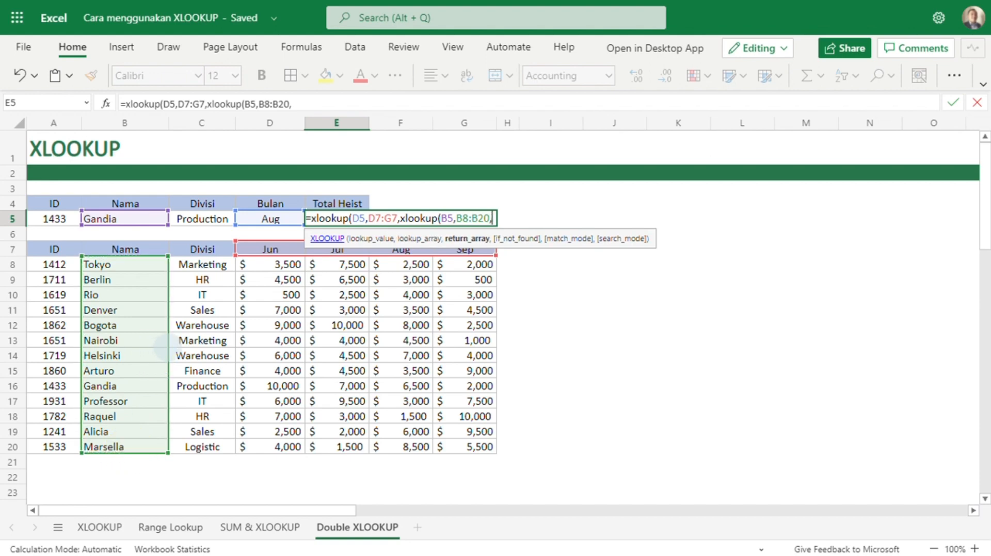
{"action": "left_click_drag", "start_coordinate": [273, 264], "coordinate": [469, 444]}
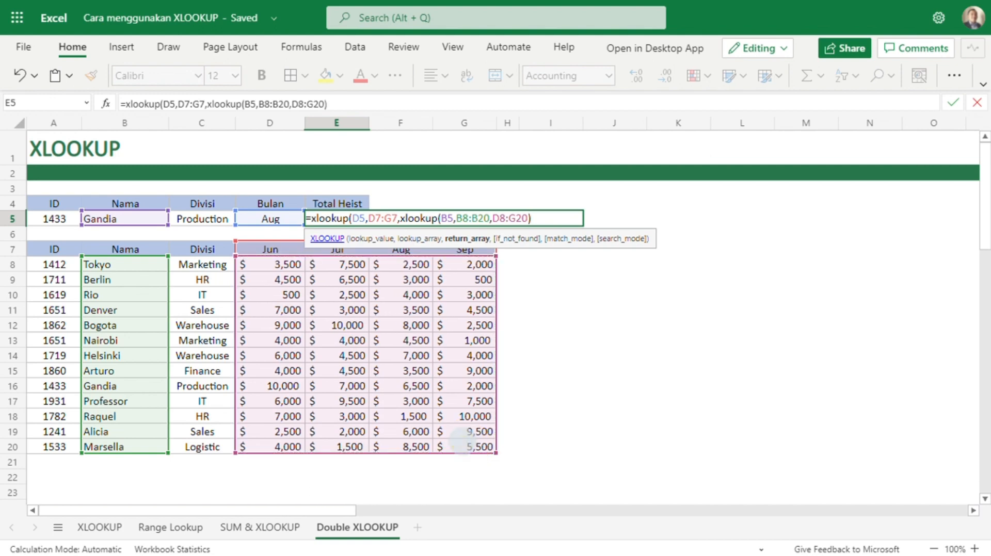
{"action": "type", "text": "))"}
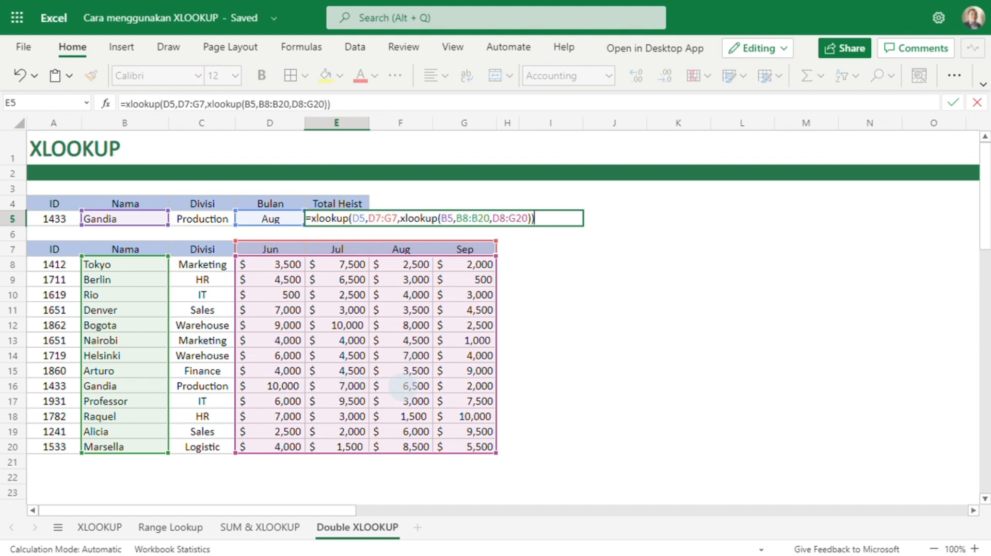
{"action": "key", "text": "Return"}
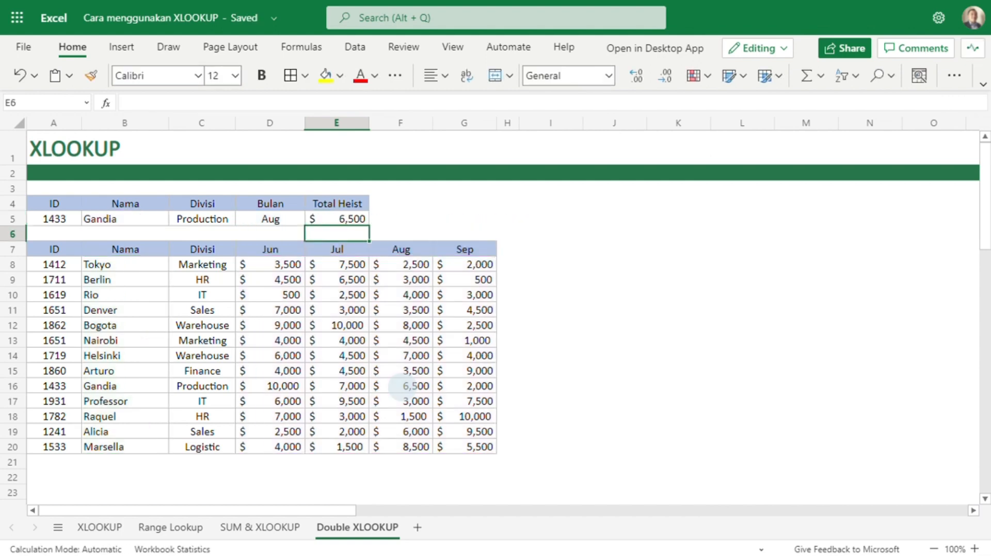
Step: Change the Bulan criterion in D5 to Jul and check the Total Heist against E16
{"action": "left_click", "coordinate": [350, 221]}
{"action": "left_click", "coordinate": [268, 221]}
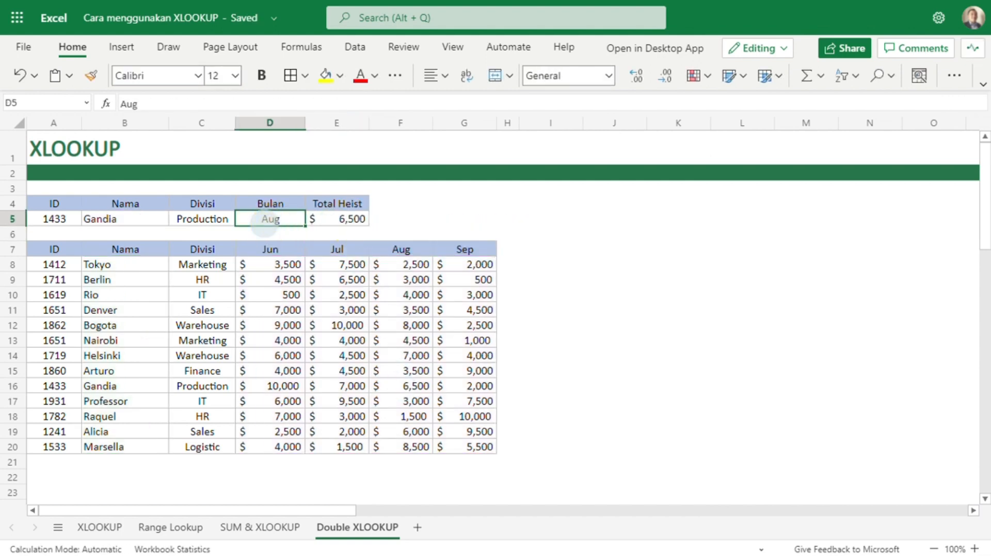
{"action": "type", "text": "Jul"}
{"action": "key", "text": "Return"}
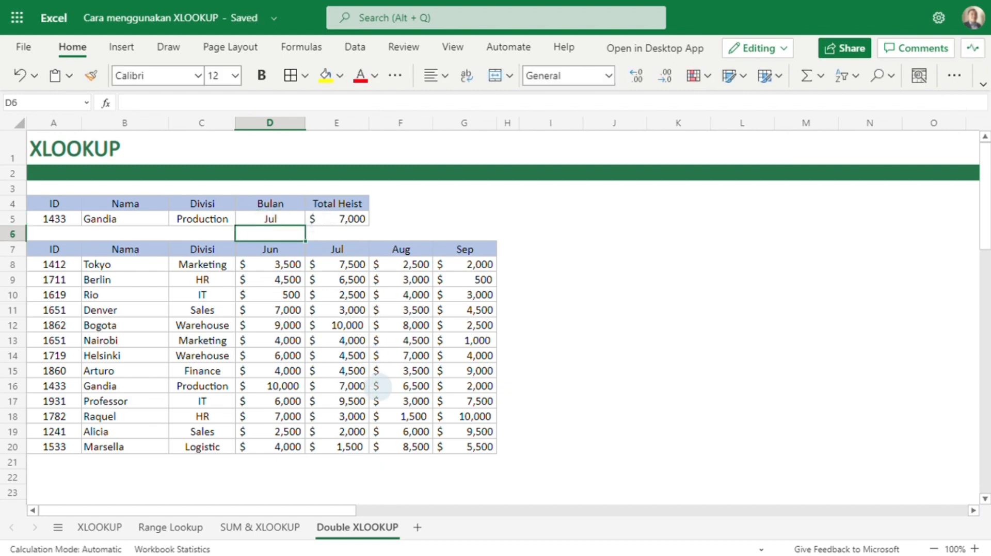
{"action": "left_click", "coordinate": [342, 386]}
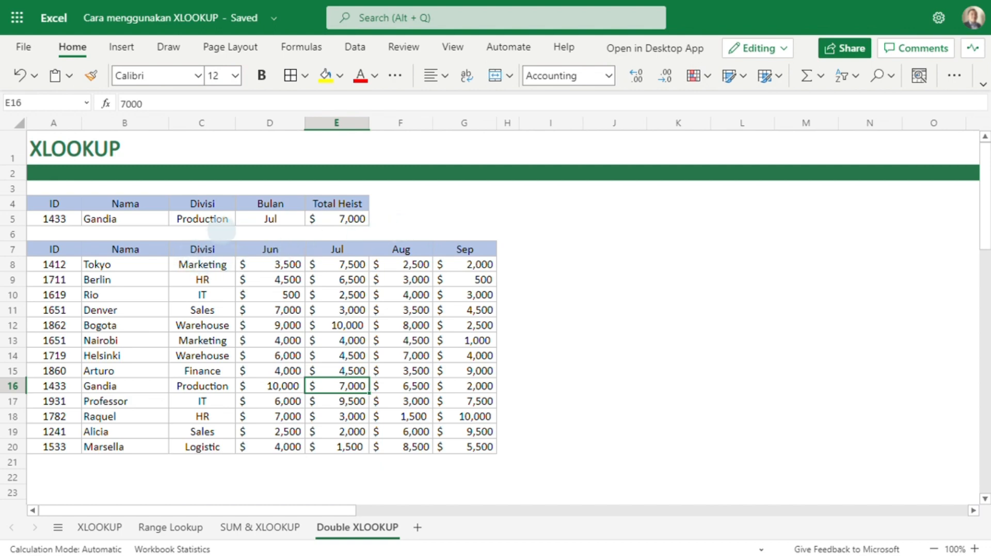
Step: Copy the Nama header and the name below it from B4:B5 to I4:I5
{"action": "left_click", "coordinate": [128, 217]}
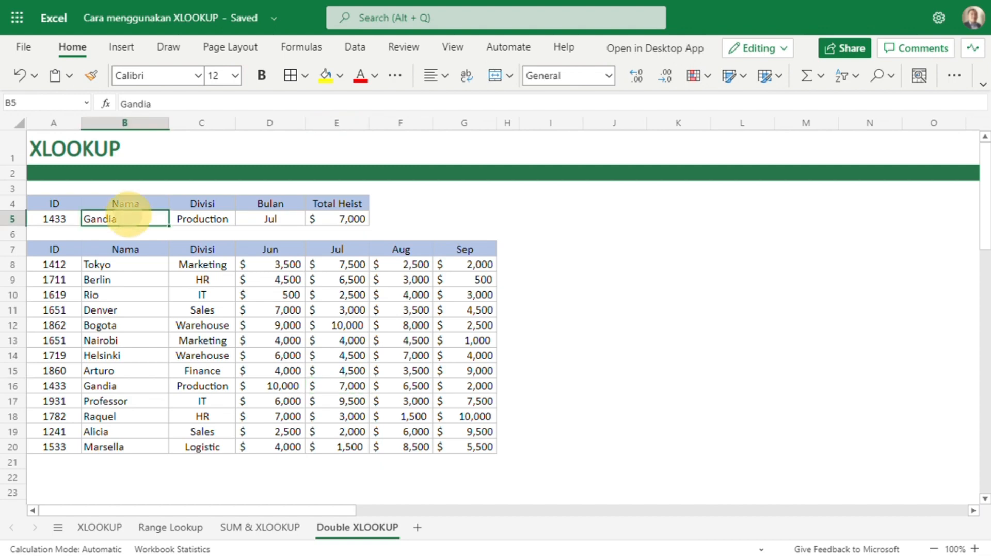
{"action": "left_click_drag", "start_coordinate": [268, 264], "coordinate": [469, 263]}
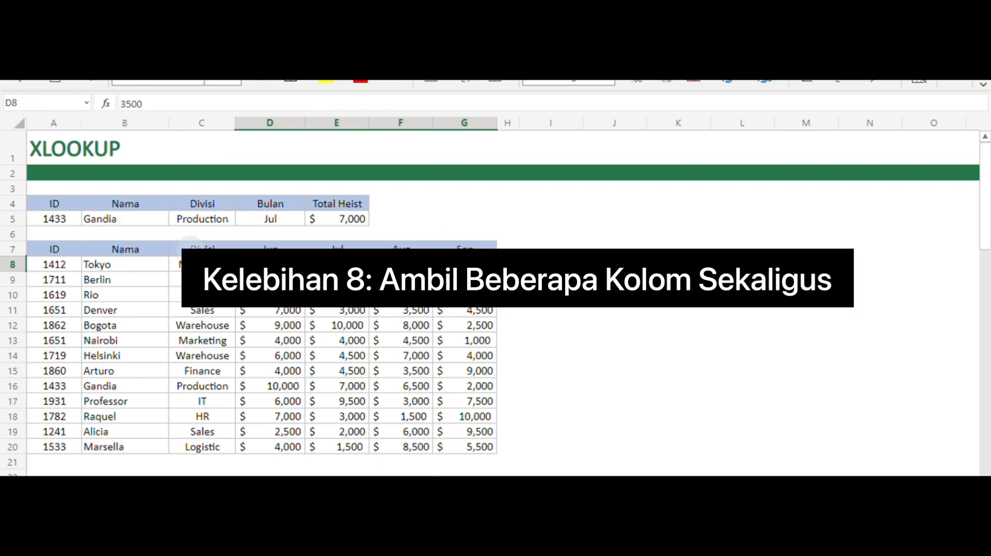
{"action": "left_click_drag", "start_coordinate": [136, 205], "coordinate": [138, 219]}
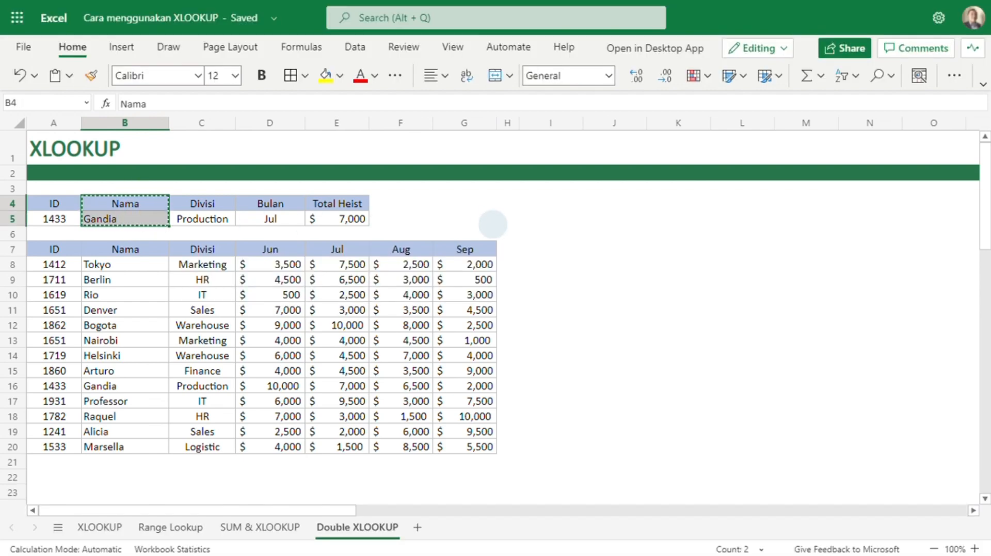
{"action": "key", "text": "ctrl+c"}
{"action": "left_click", "coordinate": [558, 205]}
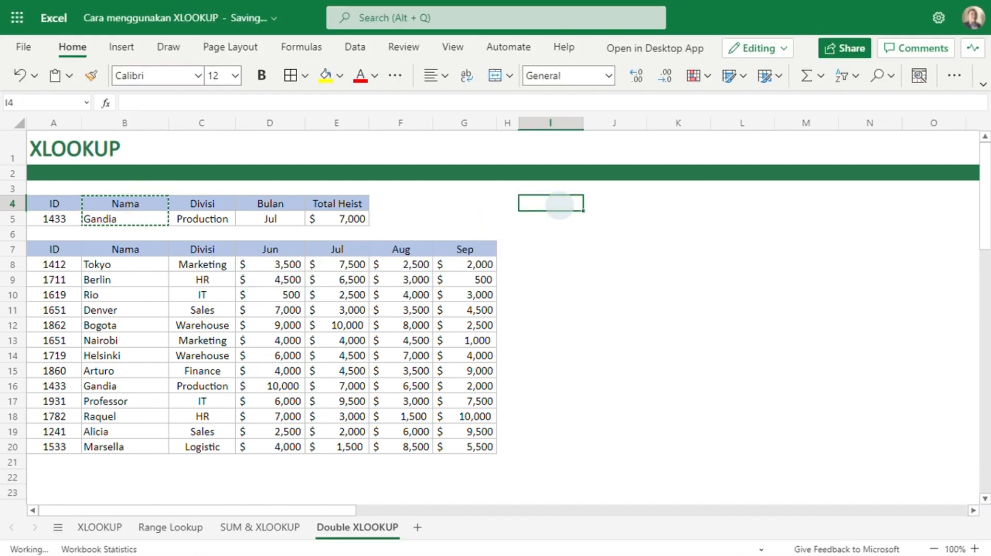
{"action": "key", "text": "ctrl+v"}
Step: Copy the month headers in D7:G7 to J4:M4
{"action": "left_click_drag", "start_coordinate": [277, 247], "coordinate": [465, 249]}
{"action": "key", "text": "ctrl+c"}
{"action": "left_click", "coordinate": [615, 203]}
{"action": "key", "text": "ctrl+v"}
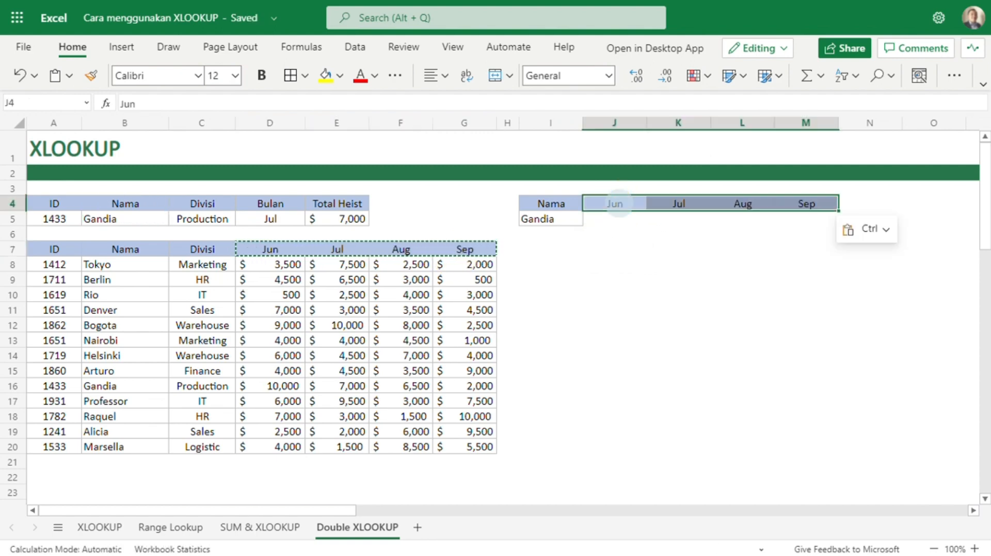
Step: Copy the amount cells D8:G8 to J5:M5 and clear their contents, keeping only the formatting
{"action": "left_click_drag", "start_coordinate": [268, 264], "coordinate": [461, 262]}
{"action": "key", "text": "ctrl+c"}
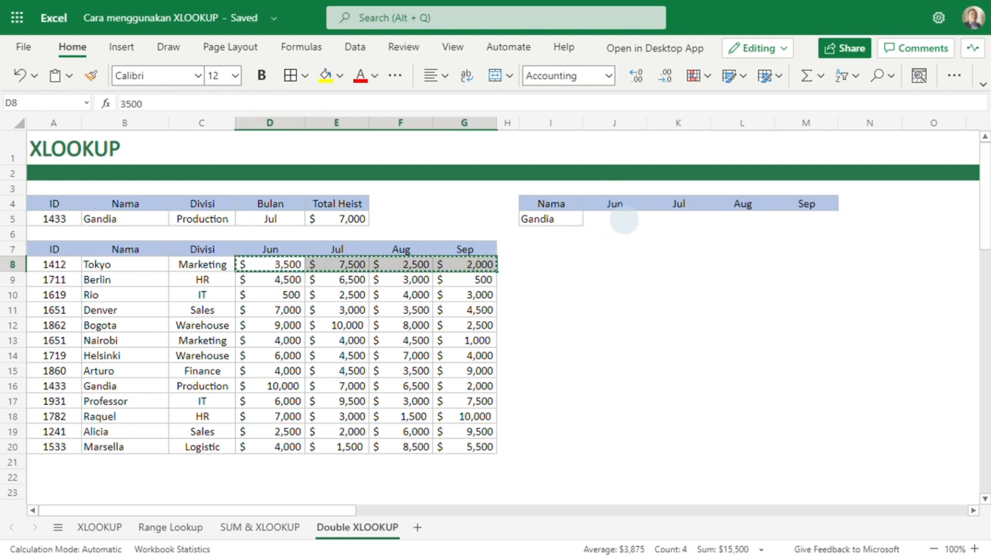
{"action": "left_click", "coordinate": [614, 219]}
{"action": "key", "text": "ctrl+v"}
{"action": "left_click", "coordinate": [655, 294]}
{"action": "left_click_drag", "start_coordinate": [625, 222], "coordinate": [805, 218]}
{"action": "key", "text": "Delete"}
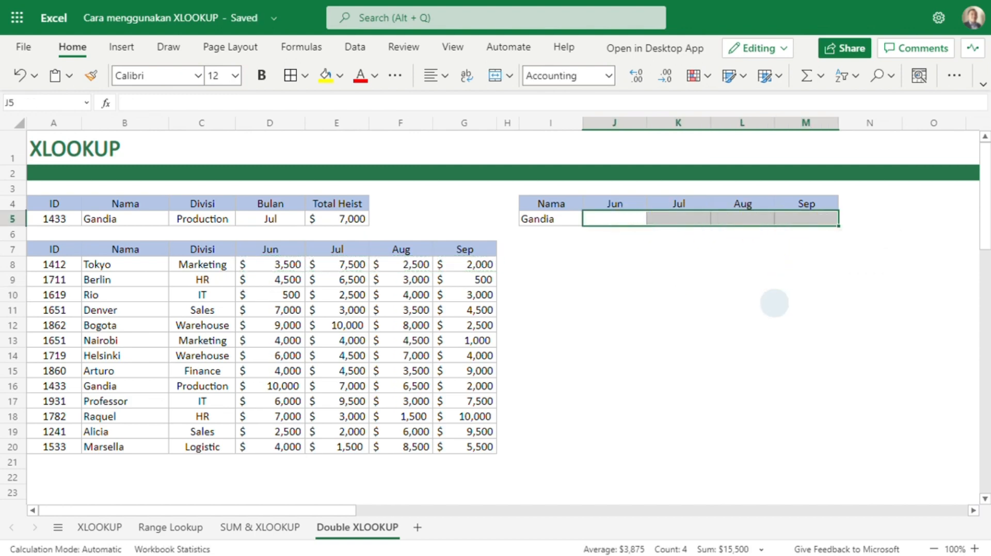
Step: Enter =XLOOKUP(I5,B8:B20,D8:G20) in the Jun cell J5 to retrieve all four months' amounts at once
{"action": "left_click", "coordinate": [611, 222]}
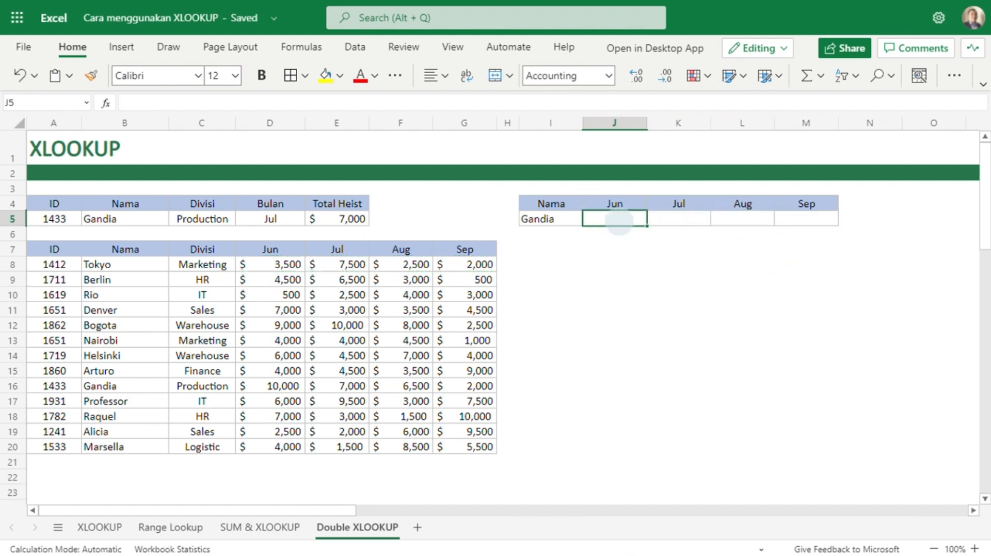
{"action": "left_click_drag", "start_coordinate": [274, 264], "coordinate": [286, 445]}
{"action": "left_click", "coordinate": [670, 221]}
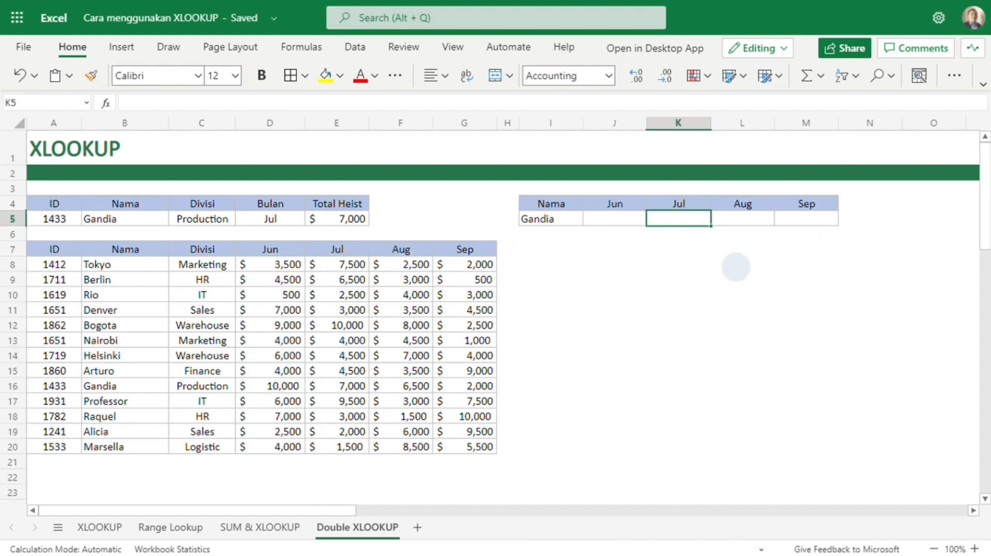
{"action": "left_click", "coordinate": [619, 219]}
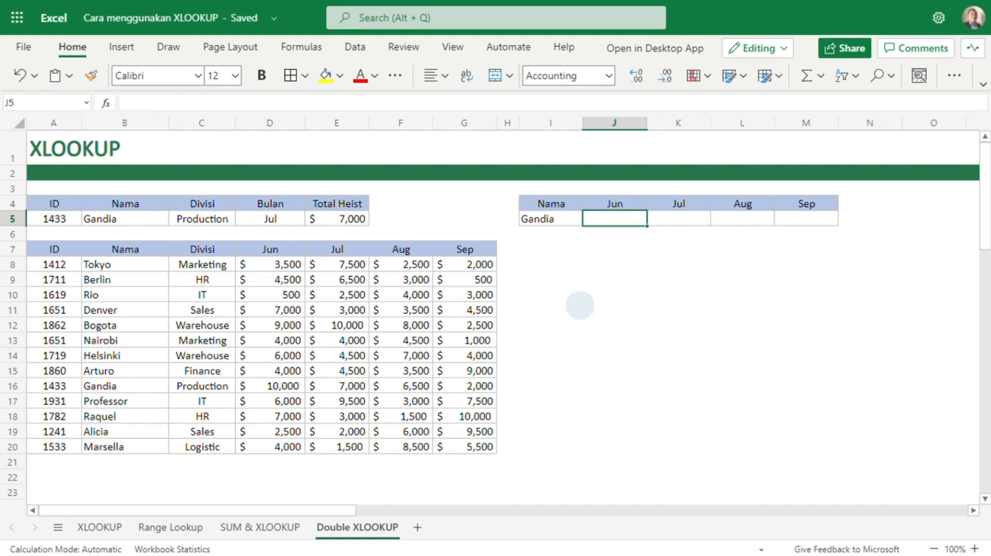
{"action": "type", "text": "=xlookup"}
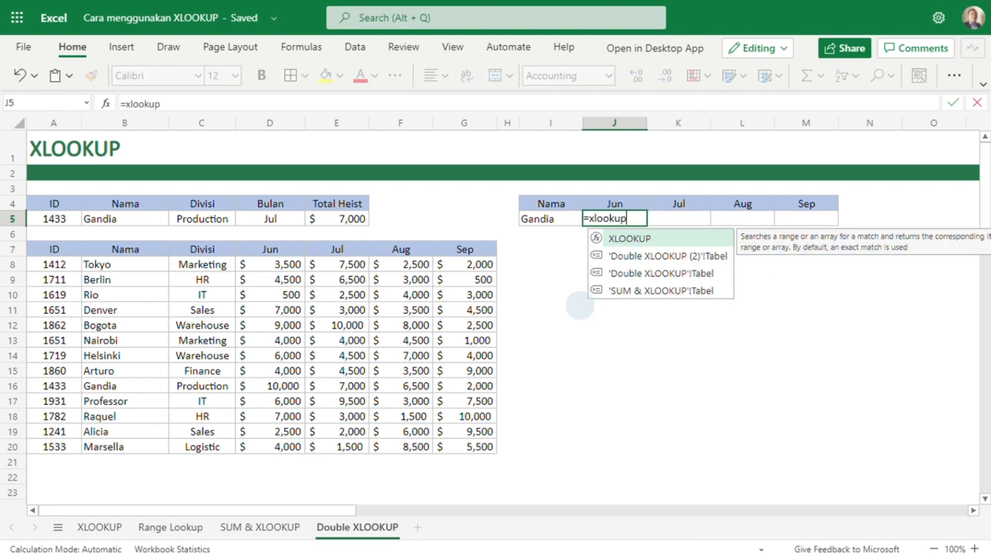
{"action": "type", "text": "("}
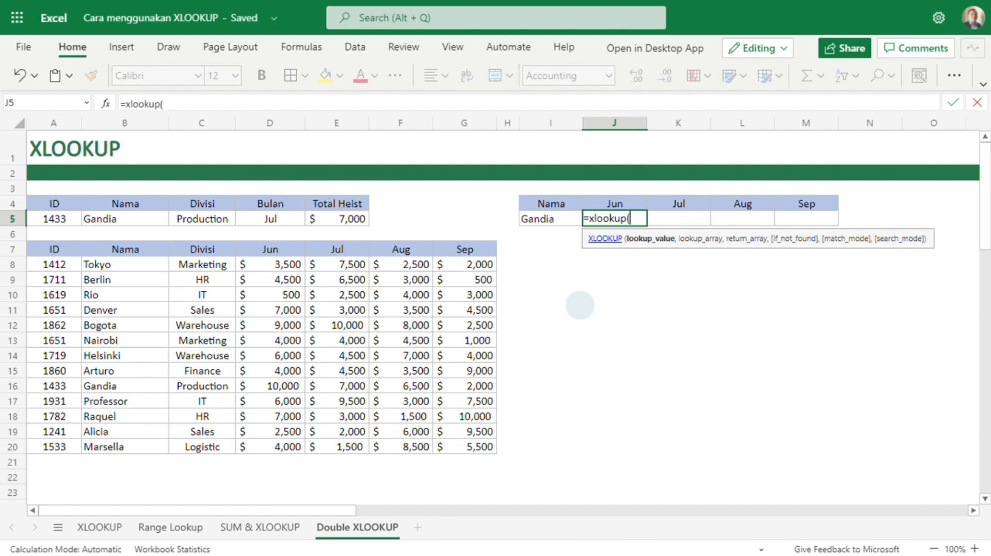
{"action": "left_click", "coordinate": [559, 220]}
{"action": "type", "text": ","}
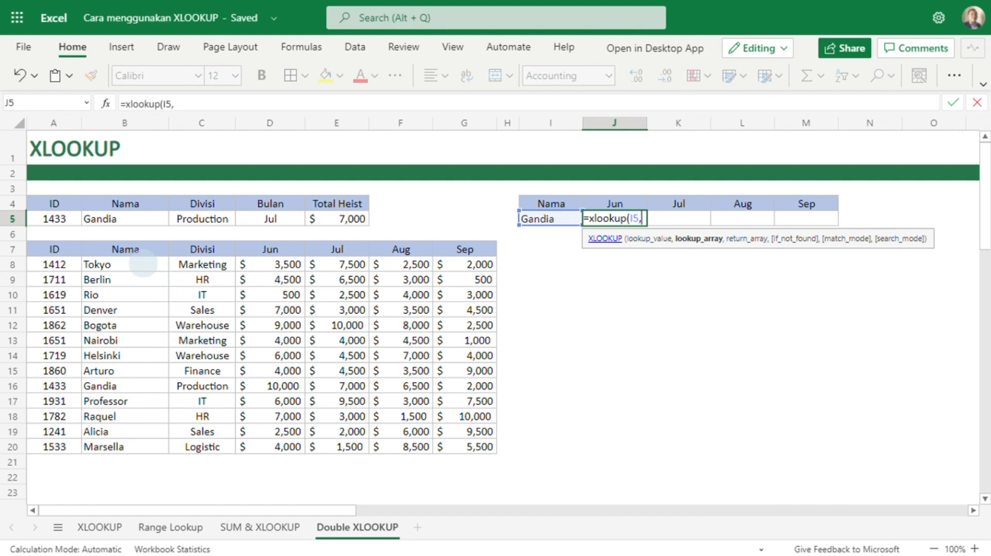
{"action": "left_click_drag", "start_coordinate": [137, 264], "coordinate": [129, 445]}
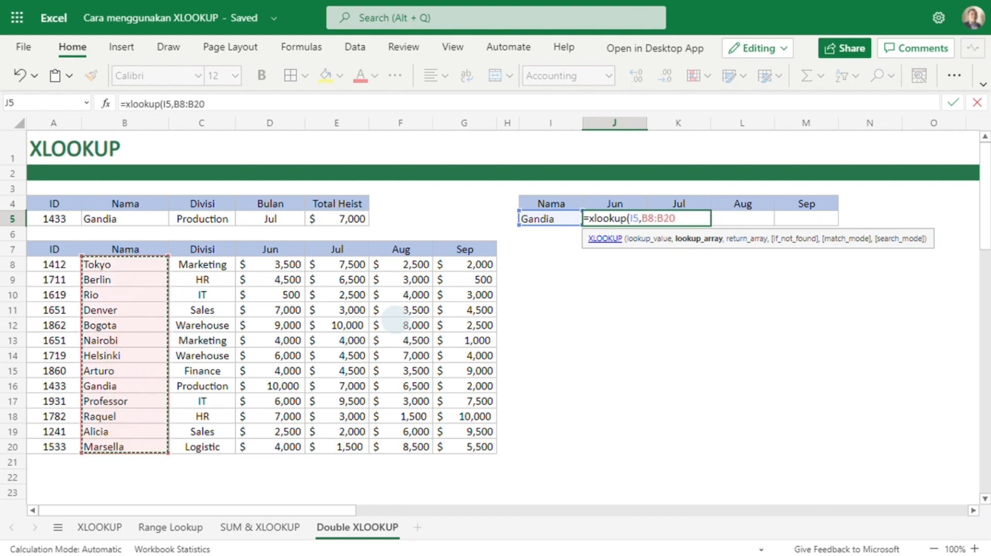
{"action": "type", "text": ","}
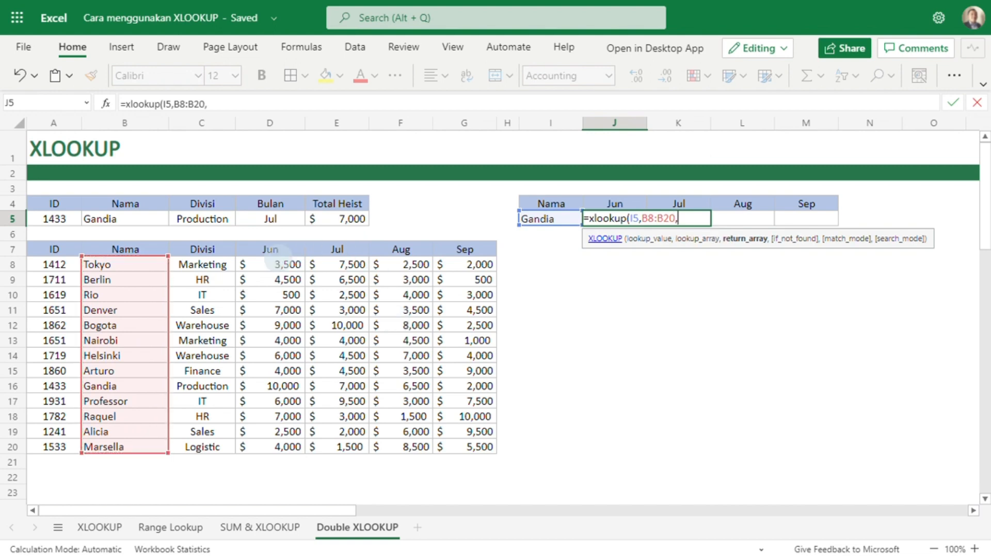
{"action": "left_click_drag", "start_coordinate": [274, 258], "coordinate": [453, 439]}
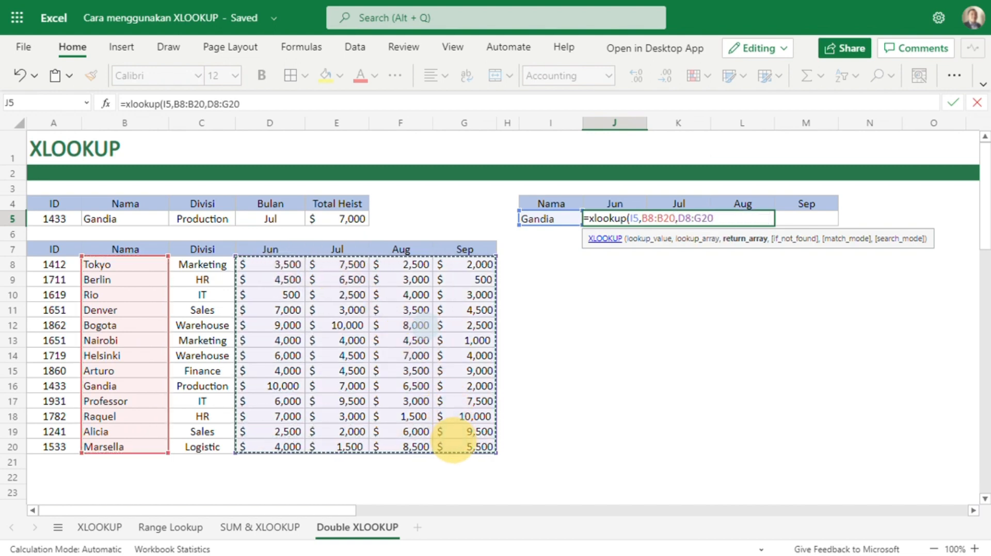
{"action": "type", "text": ")"}
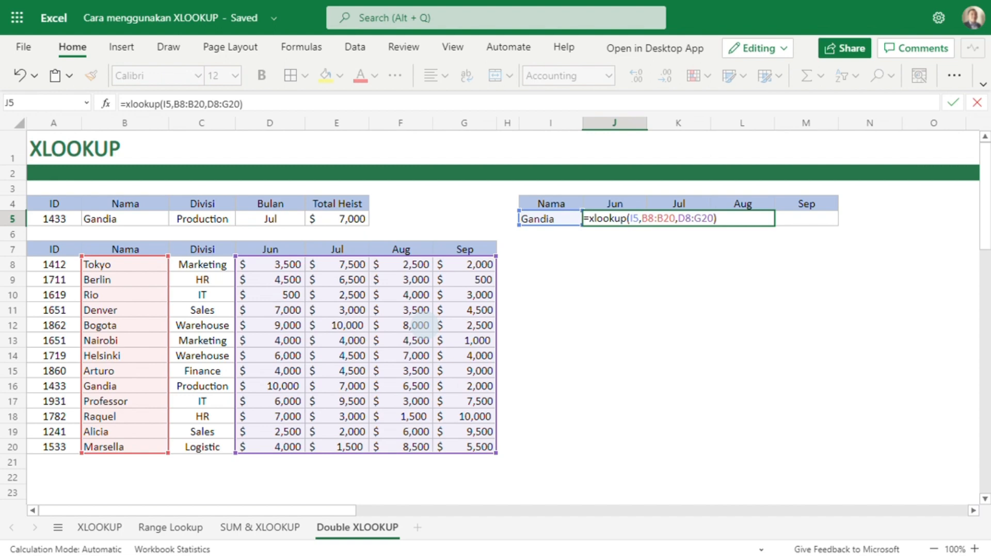
{"action": "key", "text": "Return"}
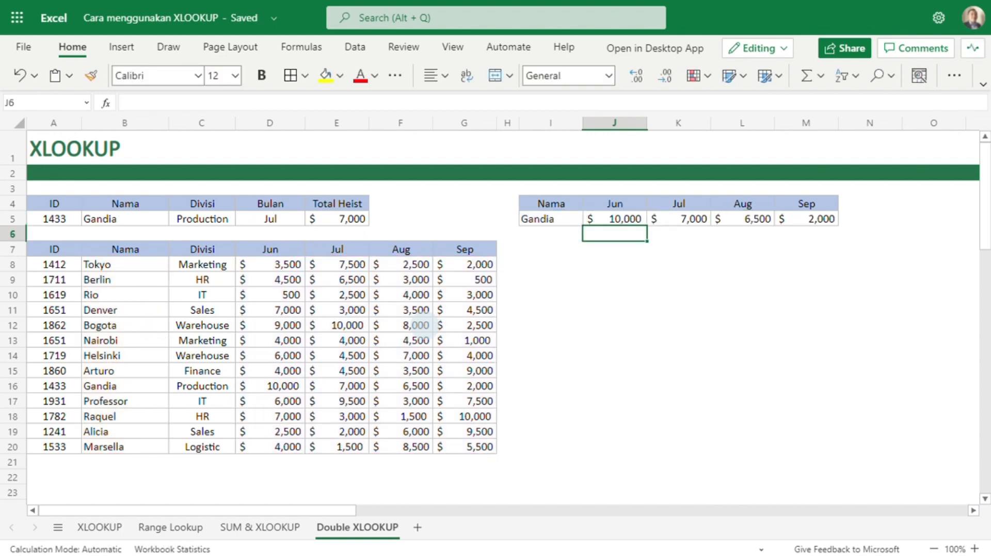
Step: Inspect the formula behind each of the four month results in J5:M5
{"action": "left_click", "coordinate": [625, 218]}
{"action": "left_click", "coordinate": [685, 219]}
{"action": "left_click", "coordinate": [749, 221]}
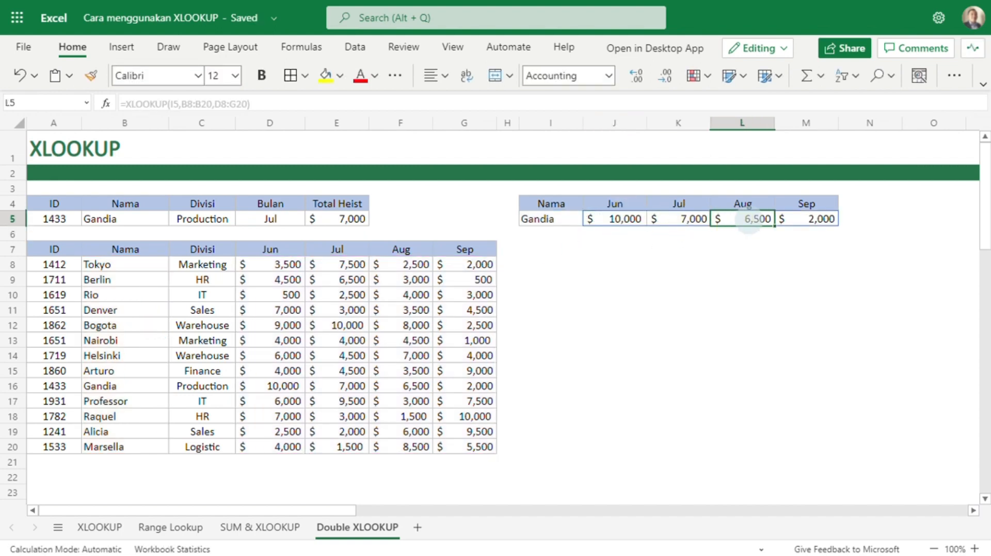
{"action": "left_click", "coordinate": [806, 219]}
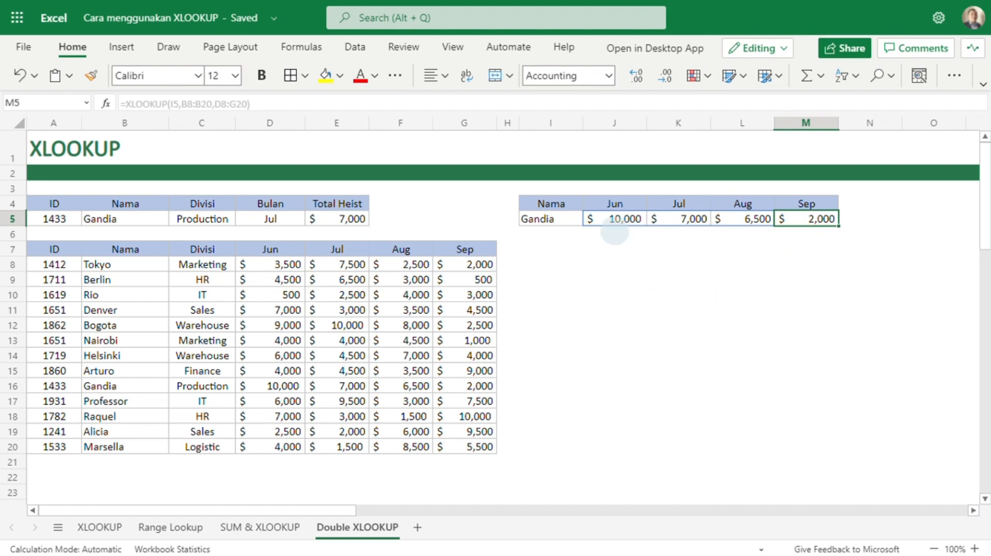
Step: Examine the four month results in J5:M5 and the single XLOOKUP formula that fills them
{"action": "left_click_drag", "start_coordinate": [614, 221], "coordinate": [792, 222]}
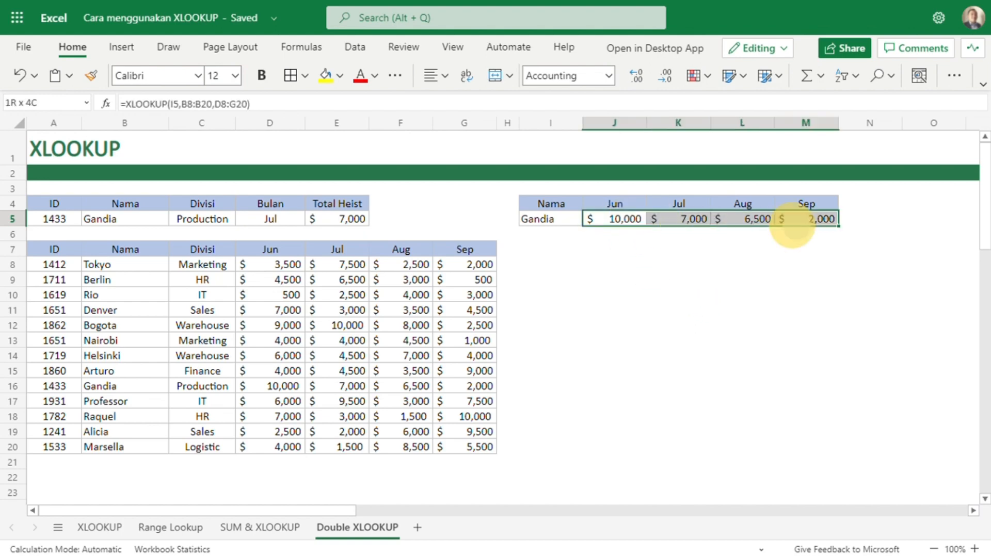
{"action": "left_click", "coordinate": [626, 219]}
{"action": "left_click", "coordinate": [714, 222]}
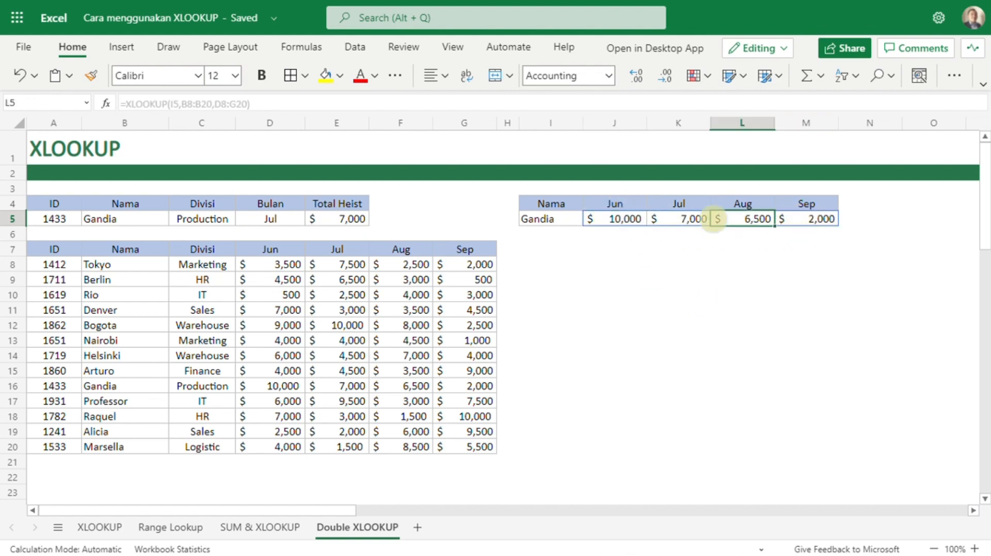
{"action": "left_click", "coordinate": [684, 221]}
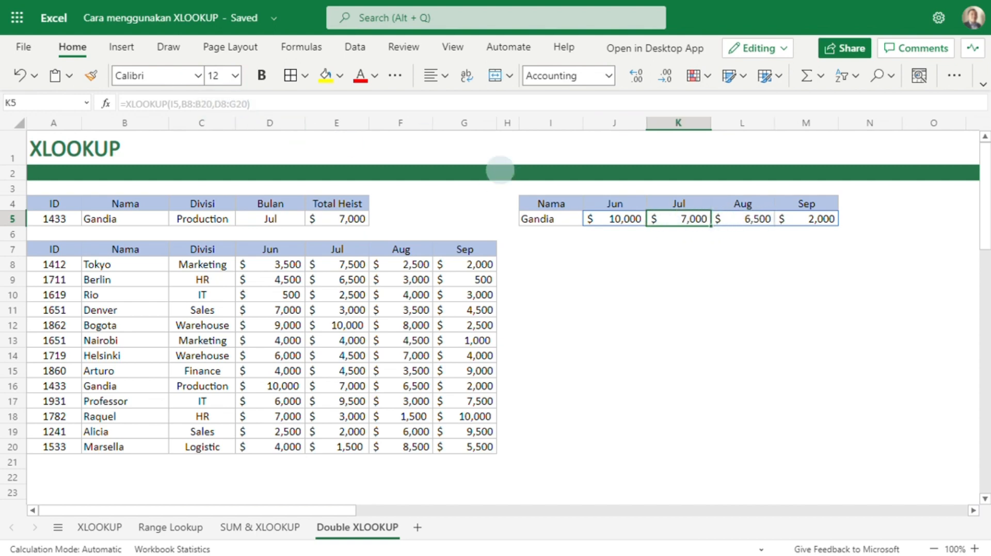
{"action": "left_click", "coordinate": [606, 225]}
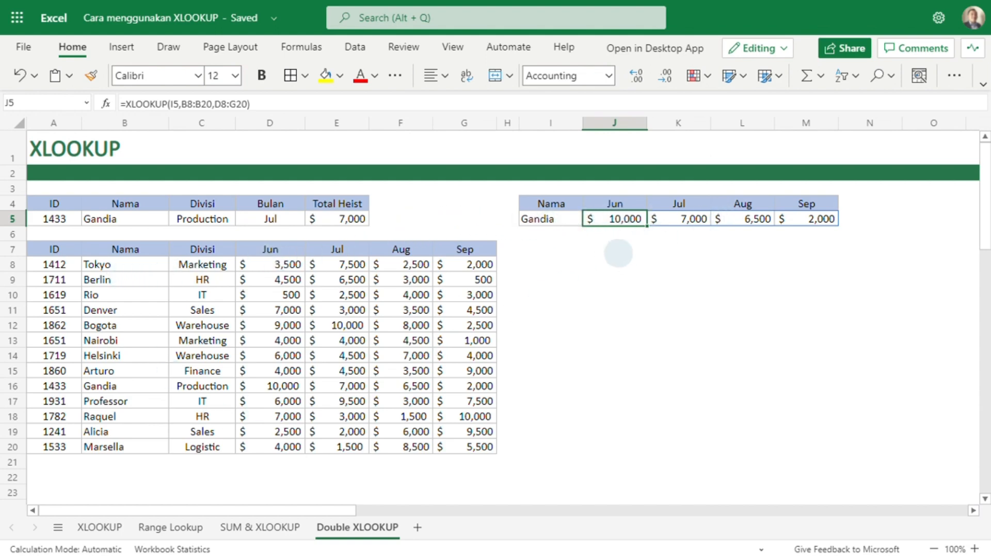
{"action": "left_click_drag", "start_coordinate": [617, 219], "coordinate": [814, 214]}
Step: Compare the nested XLOOKUP formula in E5 with the month headers and amounts in J4:M5
{"action": "left_click", "coordinate": [351, 219]}
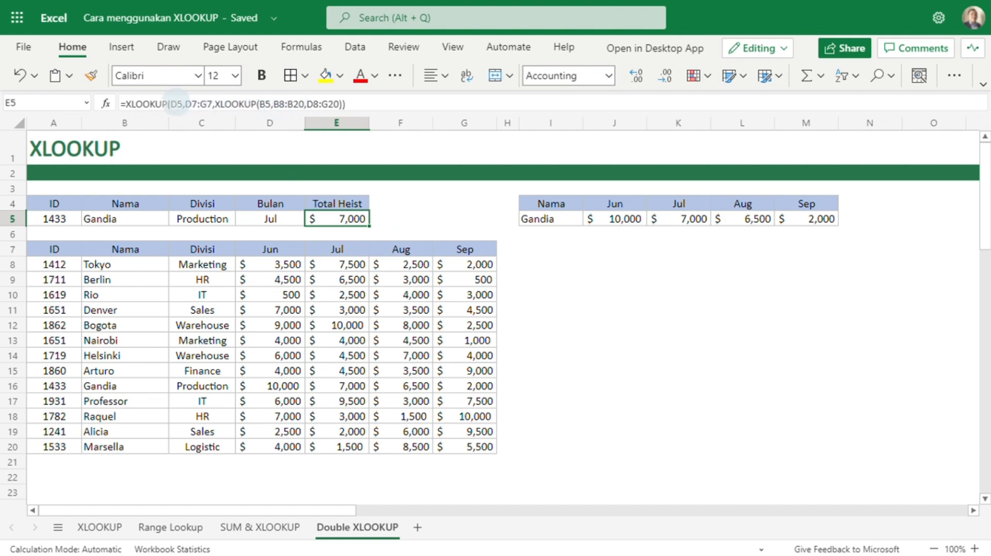
{"action": "left_click_drag", "start_coordinate": [614, 203], "coordinate": [810, 204]}
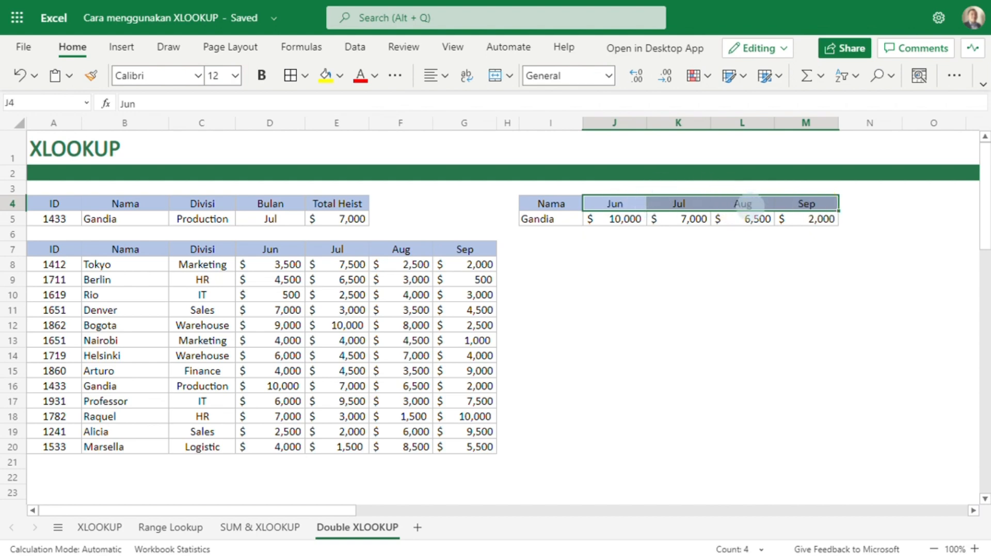
{"action": "left_click", "coordinate": [748, 206]}
{"action": "left_click", "coordinate": [747, 220]}
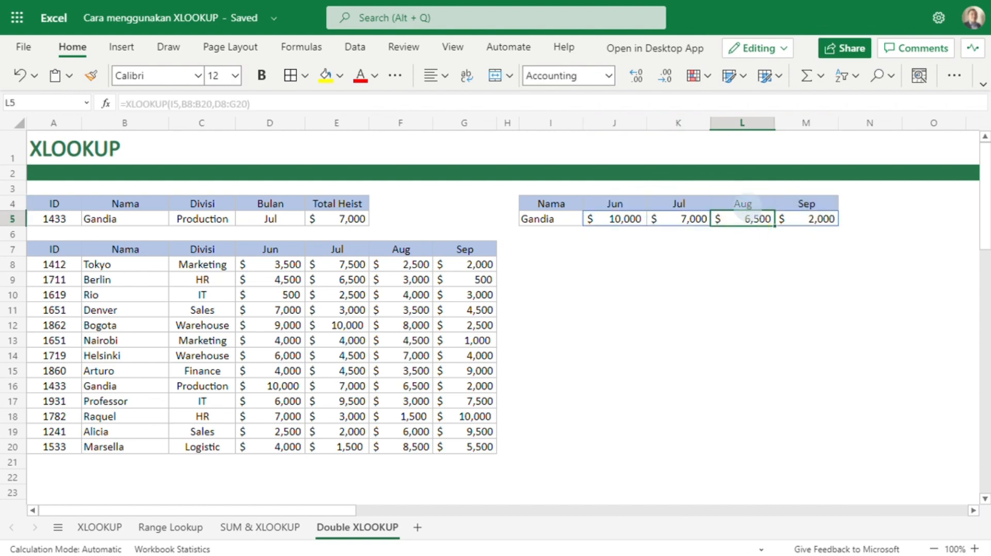
{"action": "left_click", "coordinate": [744, 203]}
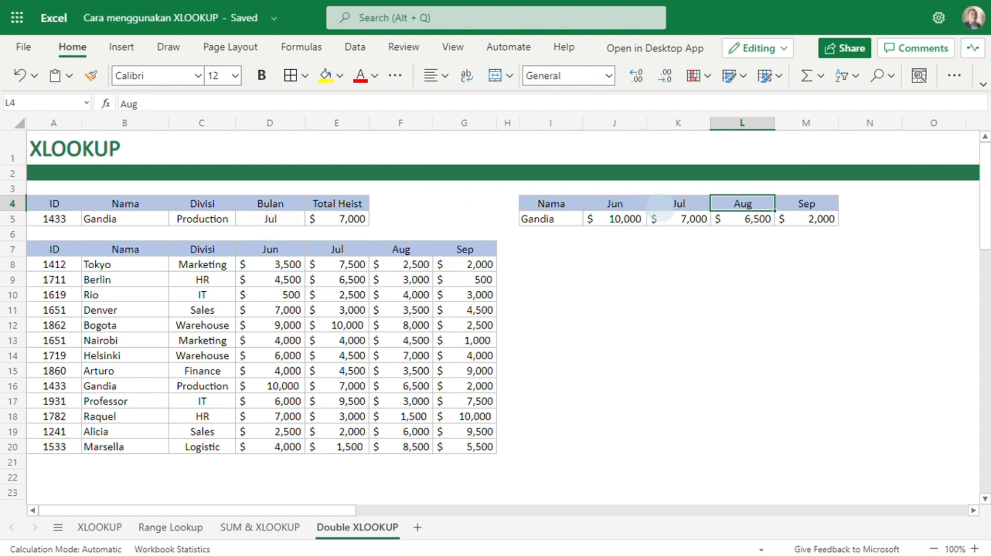
{"action": "left_click", "coordinate": [663, 204]}
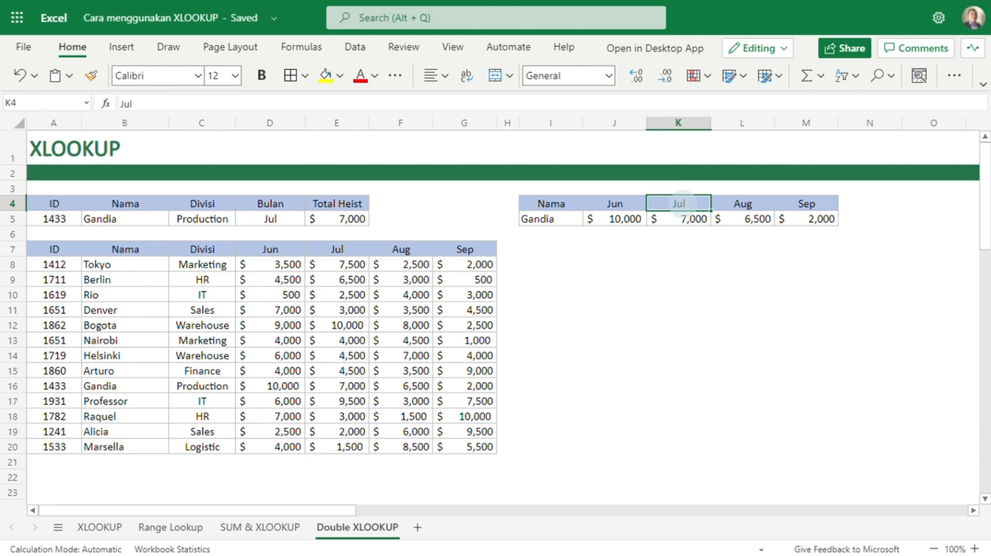
{"action": "left_click", "coordinate": [681, 219]}
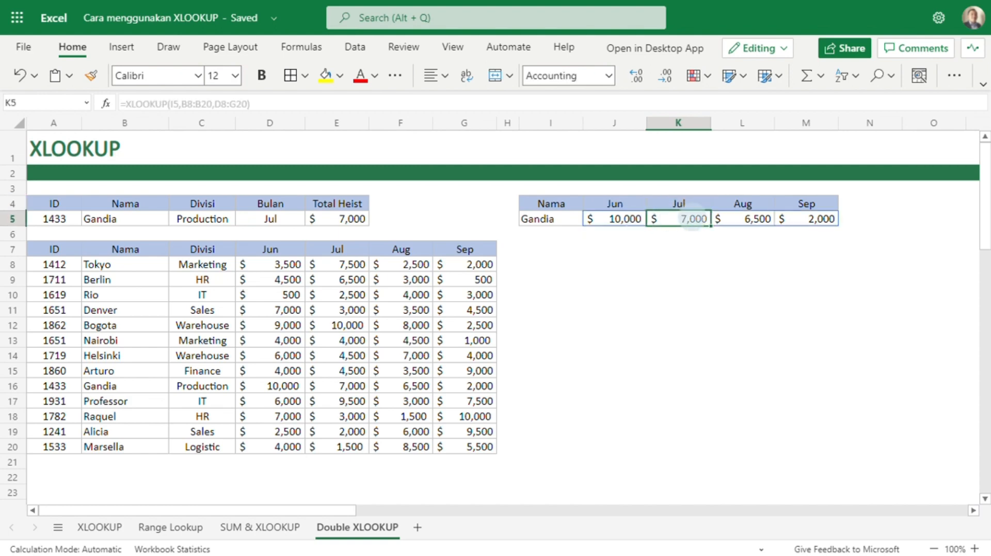
{"action": "left_click", "coordinate": [343, 219]}
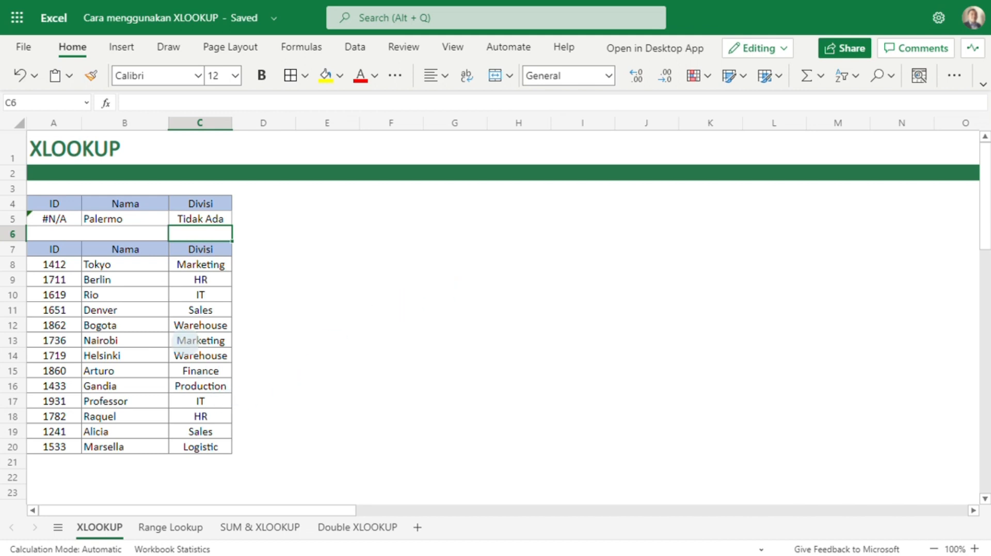
Step: Review the not-found lookup on the XLOOKUP sheet, plus the Range Lookup and SUM & XLOOKUP examples
{"action": "left_click", "coordinate": [111, 220]}
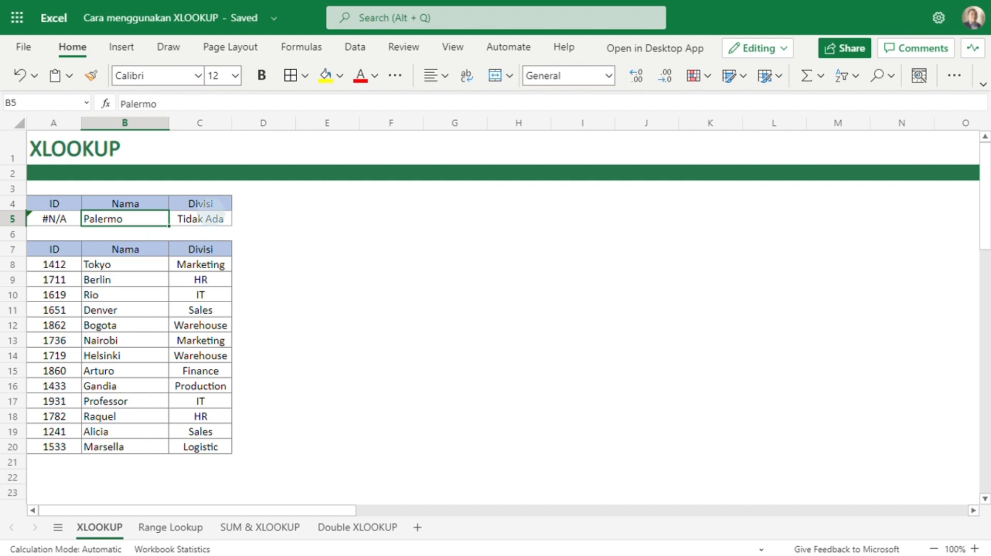
{"action": "left_click", "coordinate": [209, 219]}
{"action": "left_click", "coordinate": [171, 527]}
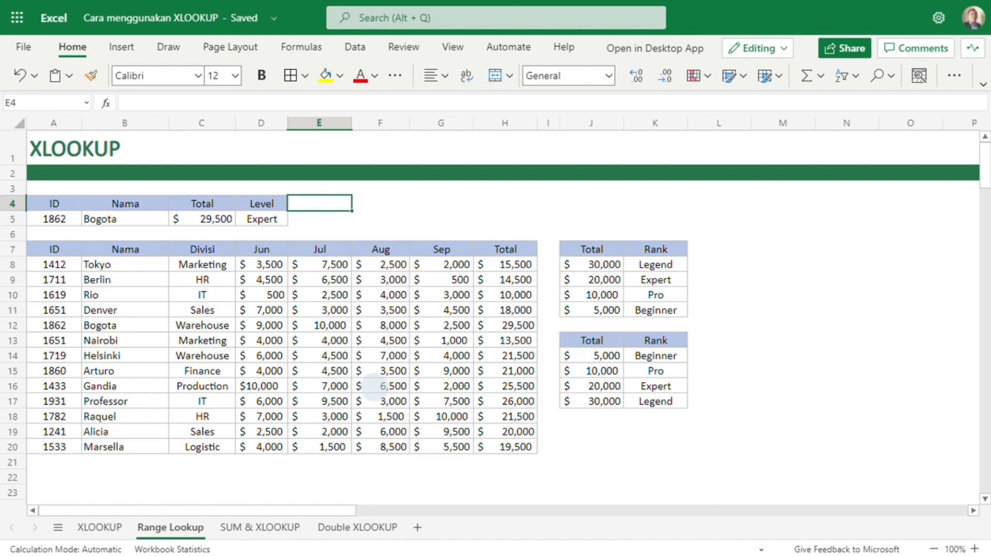
{"action": "left_click", "coordinate": [259, 527]}
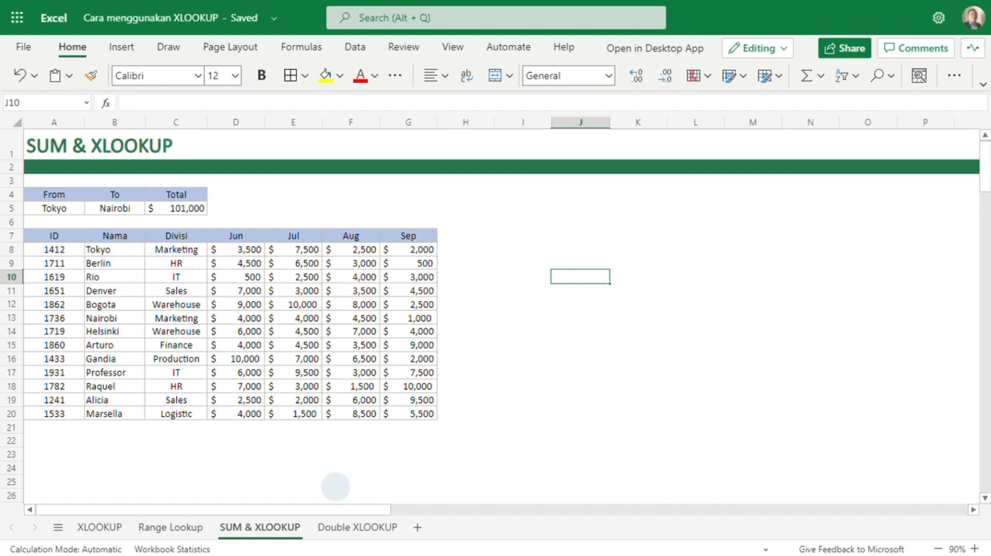
Step: Review the Double XLOOKUP sheet, highlighting the monthly amounts in D8:G20 as the lookup's return range
{"action": "left_click", "coordinate": [343, 524]}
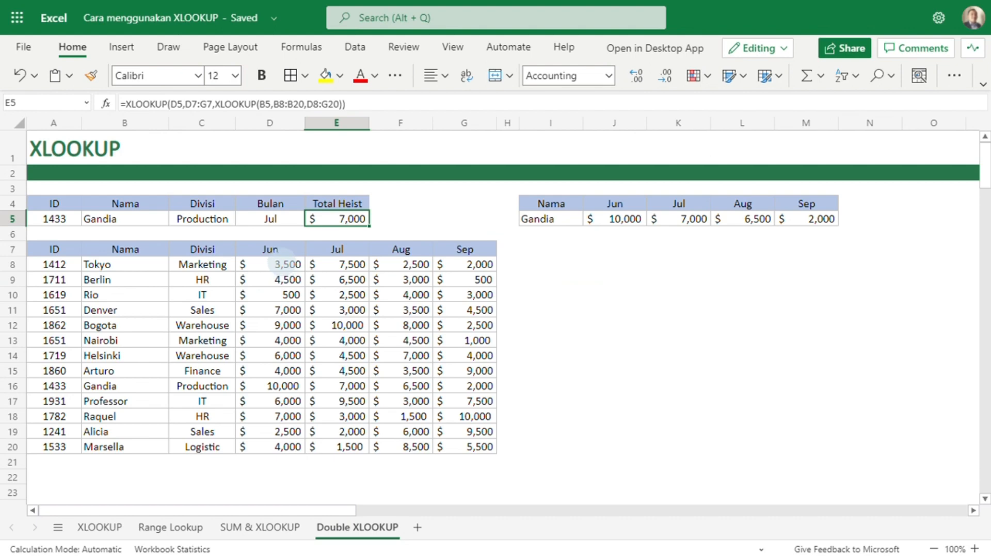
{"action": "mouse_move", "coordinate": [279, 264]}
{"action": "left_mouse_down"}
{"action": "mouse_move", "coordinate": [376, 278]}
{"action": "mouse_move", "coordinate": [427, 408]}
{"action": "mouse_move", "coordinate": [465, 449]}
{"action": "left_mouse_up"}
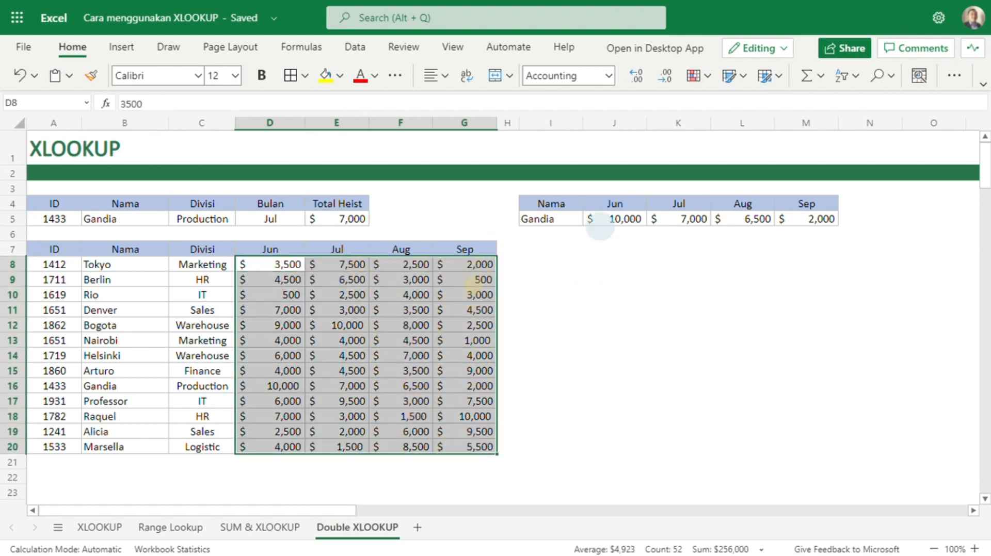
{"action": "left_click", "coordinate": [525, 262]}
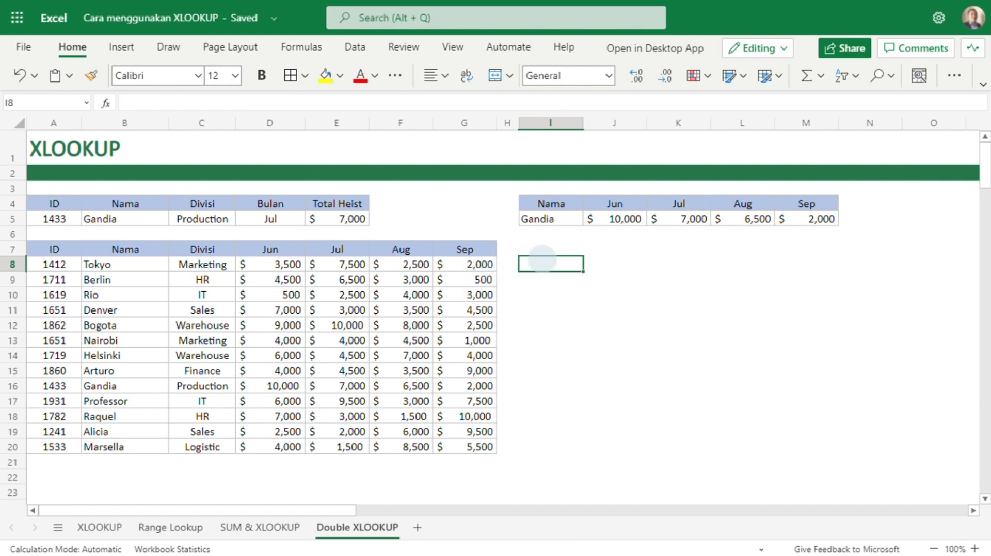
{"action": "left_click", "coordinate": [539, 246]}
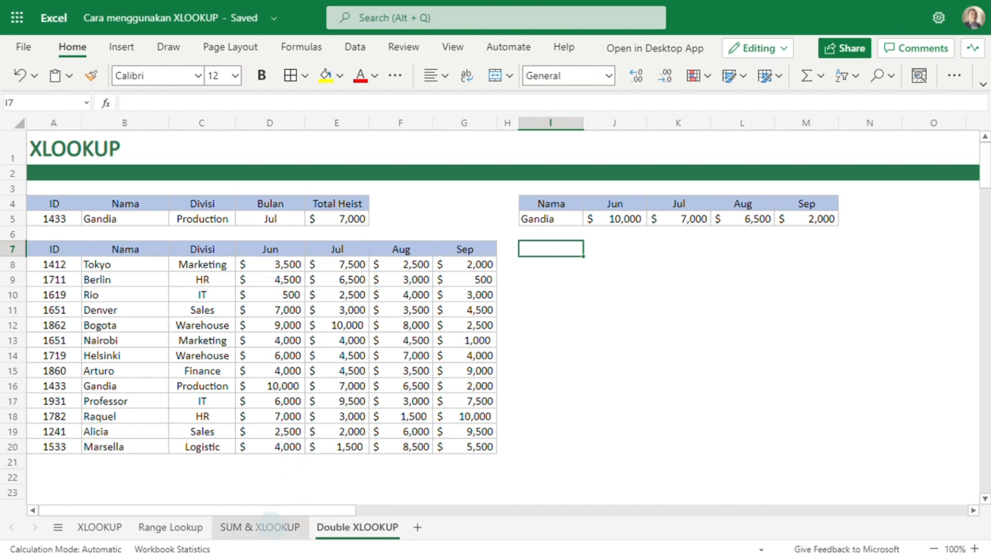
Step: Go back through the SUM & XLOOKUP and Range Lookup sheets to the Nama header on the XLOOKUP sheet
{"action": "left_click", "coordinate": [263, 526]}
{"action": "left_click", "coordinate": [171, 527]}
{"action": "left_click", "coordinate": [100, 526]}
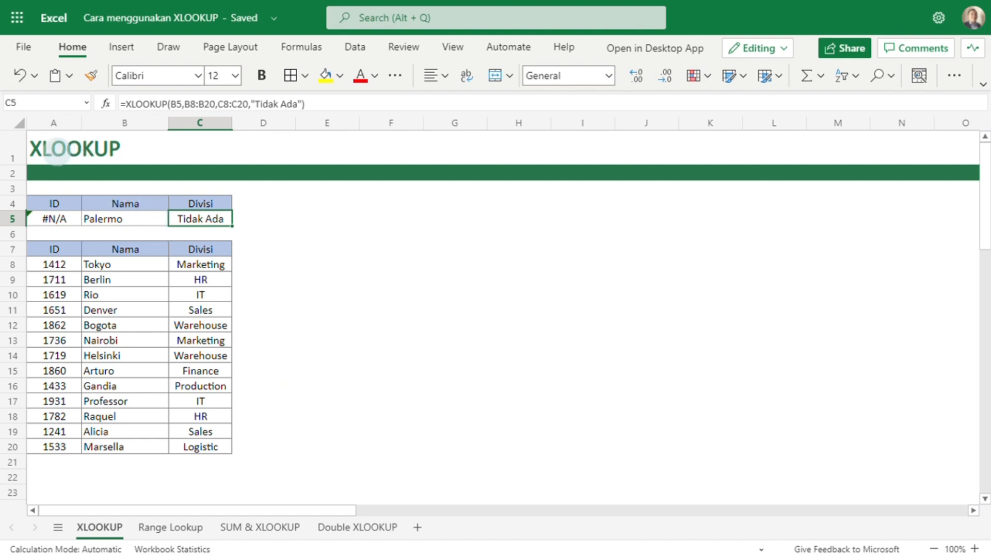
{"action": "left_click", "coordinate": [129, 249]}
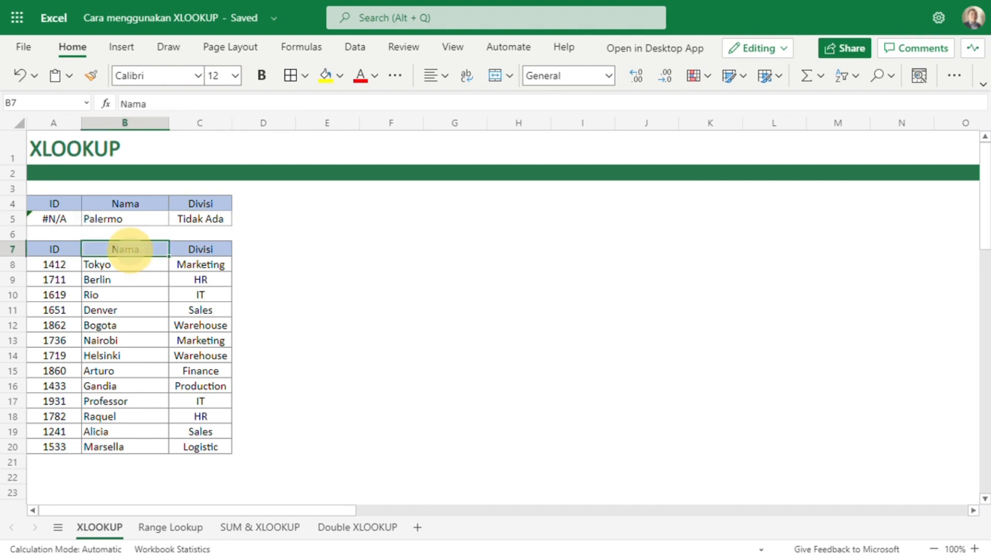